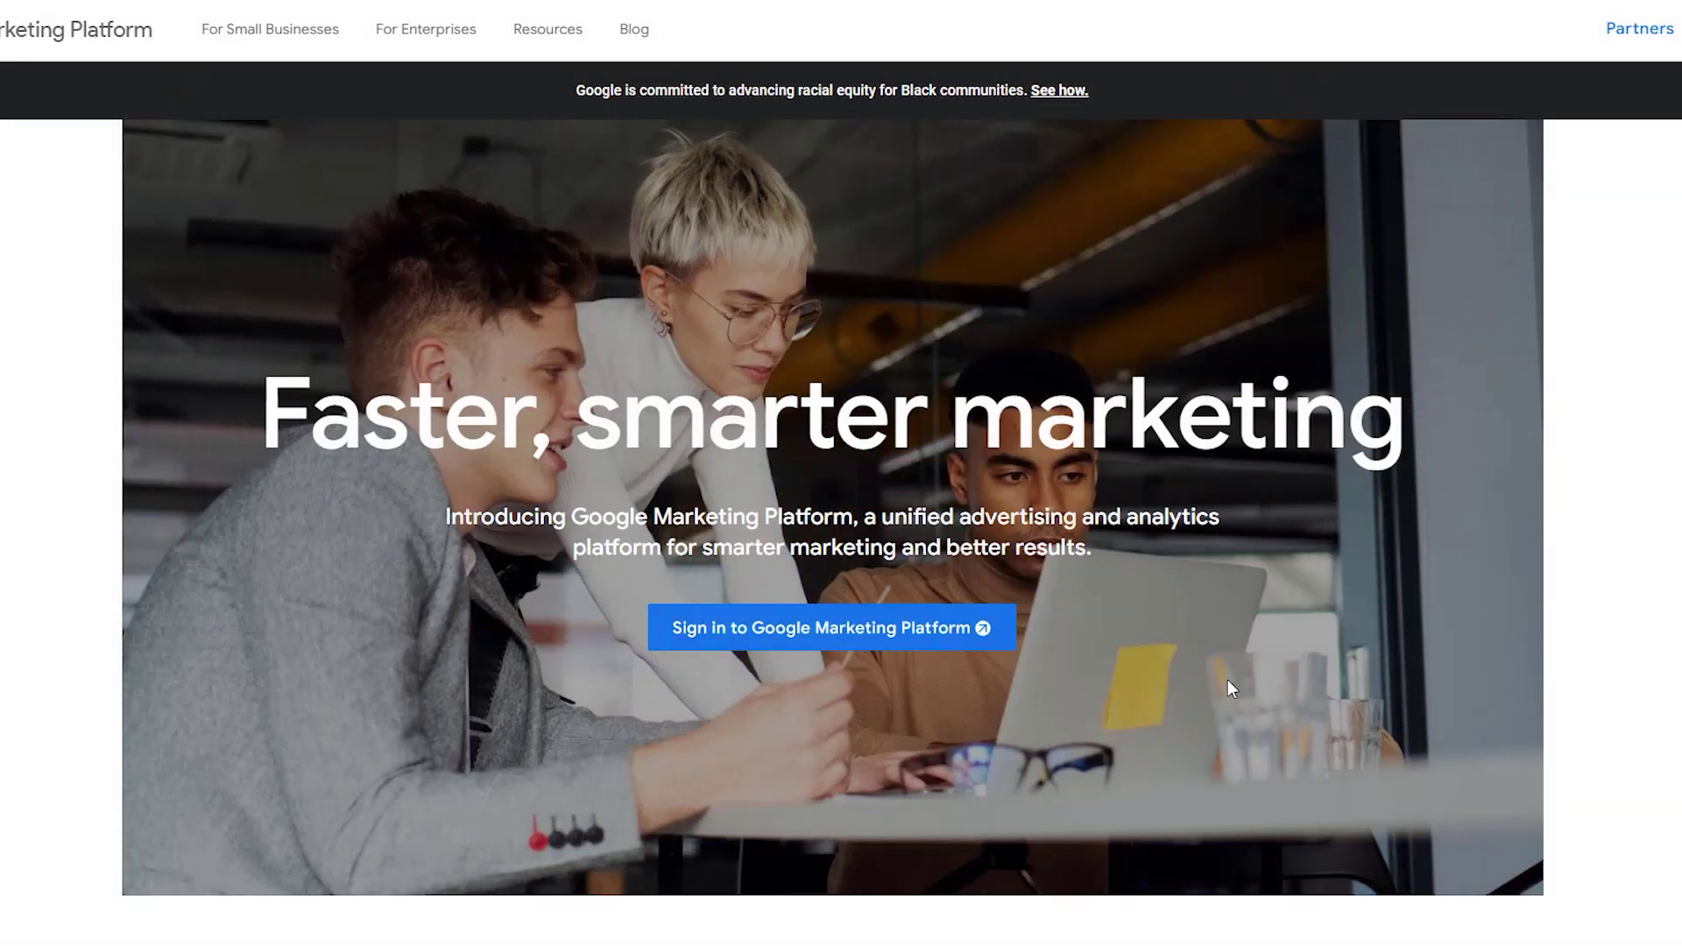
click(265, 33)
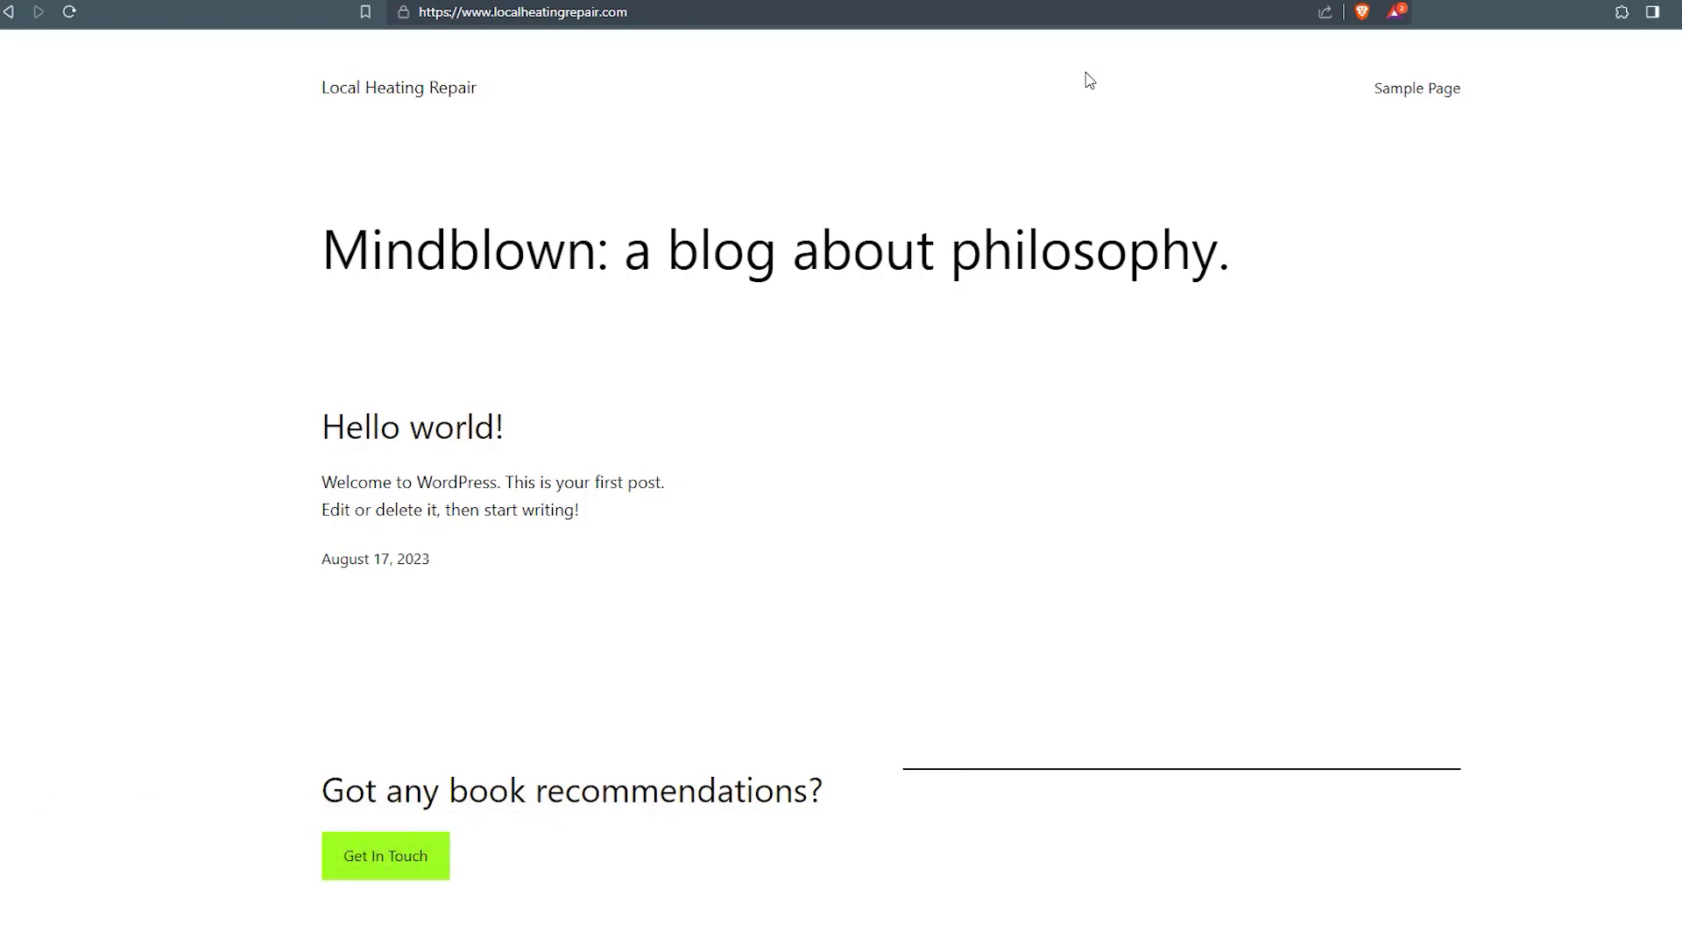
Open the /wp-admin page of localheatingrepair.com and log in with the saved username and password.
click(832, 13)
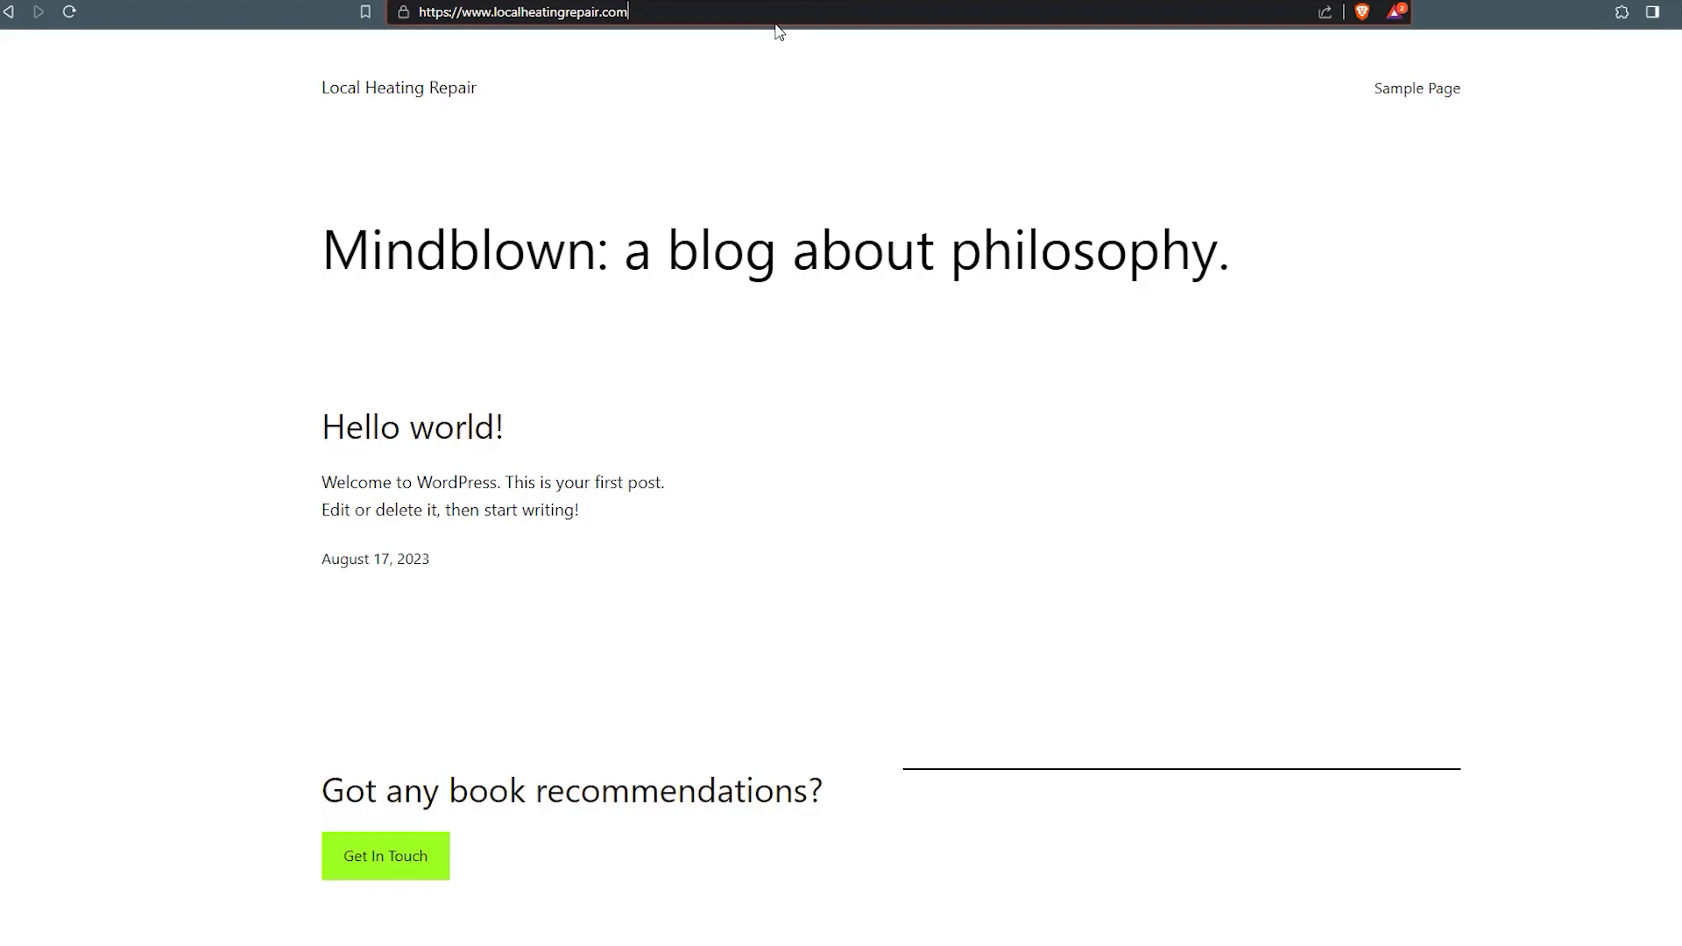
text(/wp-admin)
key(Return)
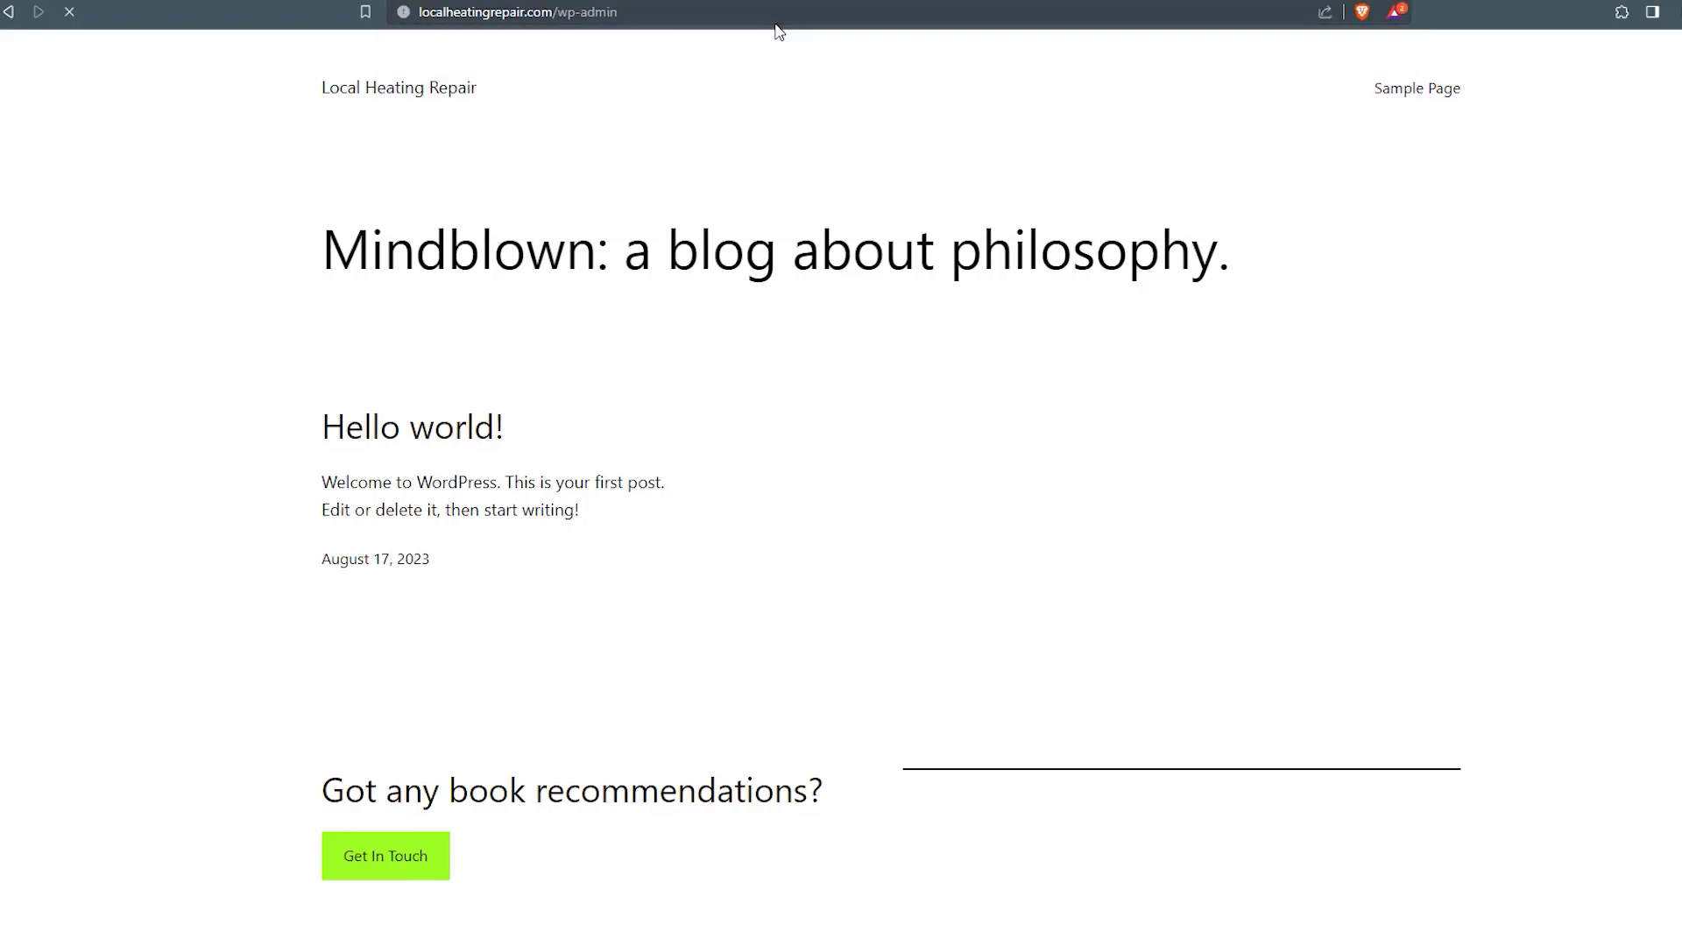
click(915, 282)
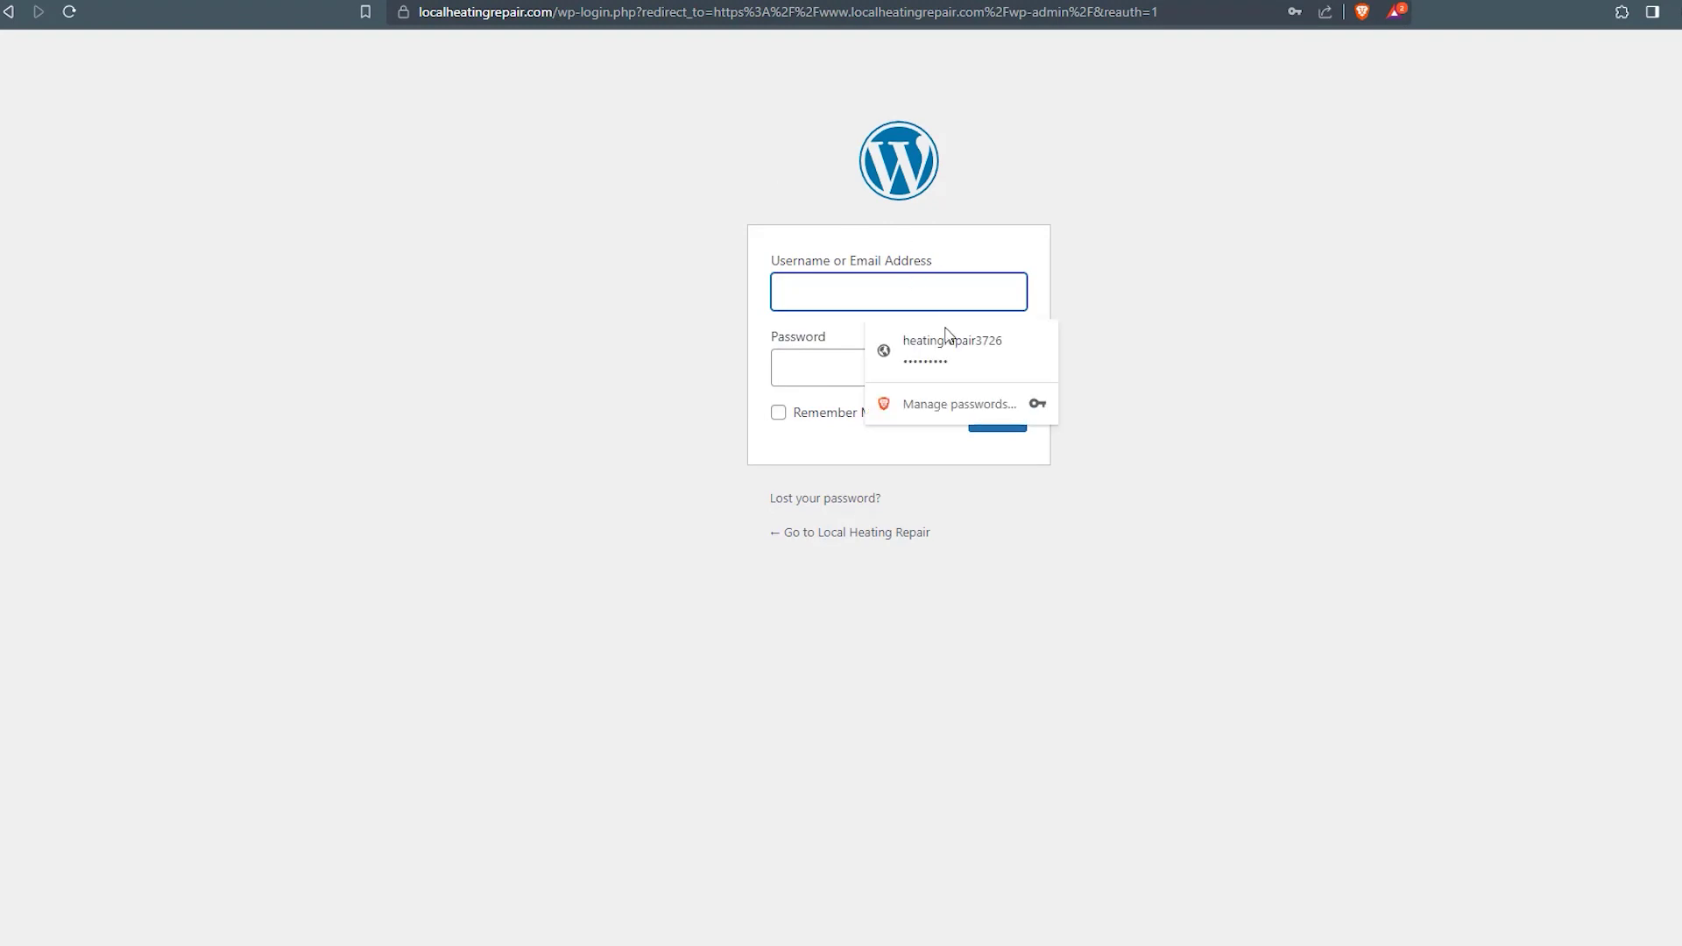
click(946, 341)
click(994, 427)
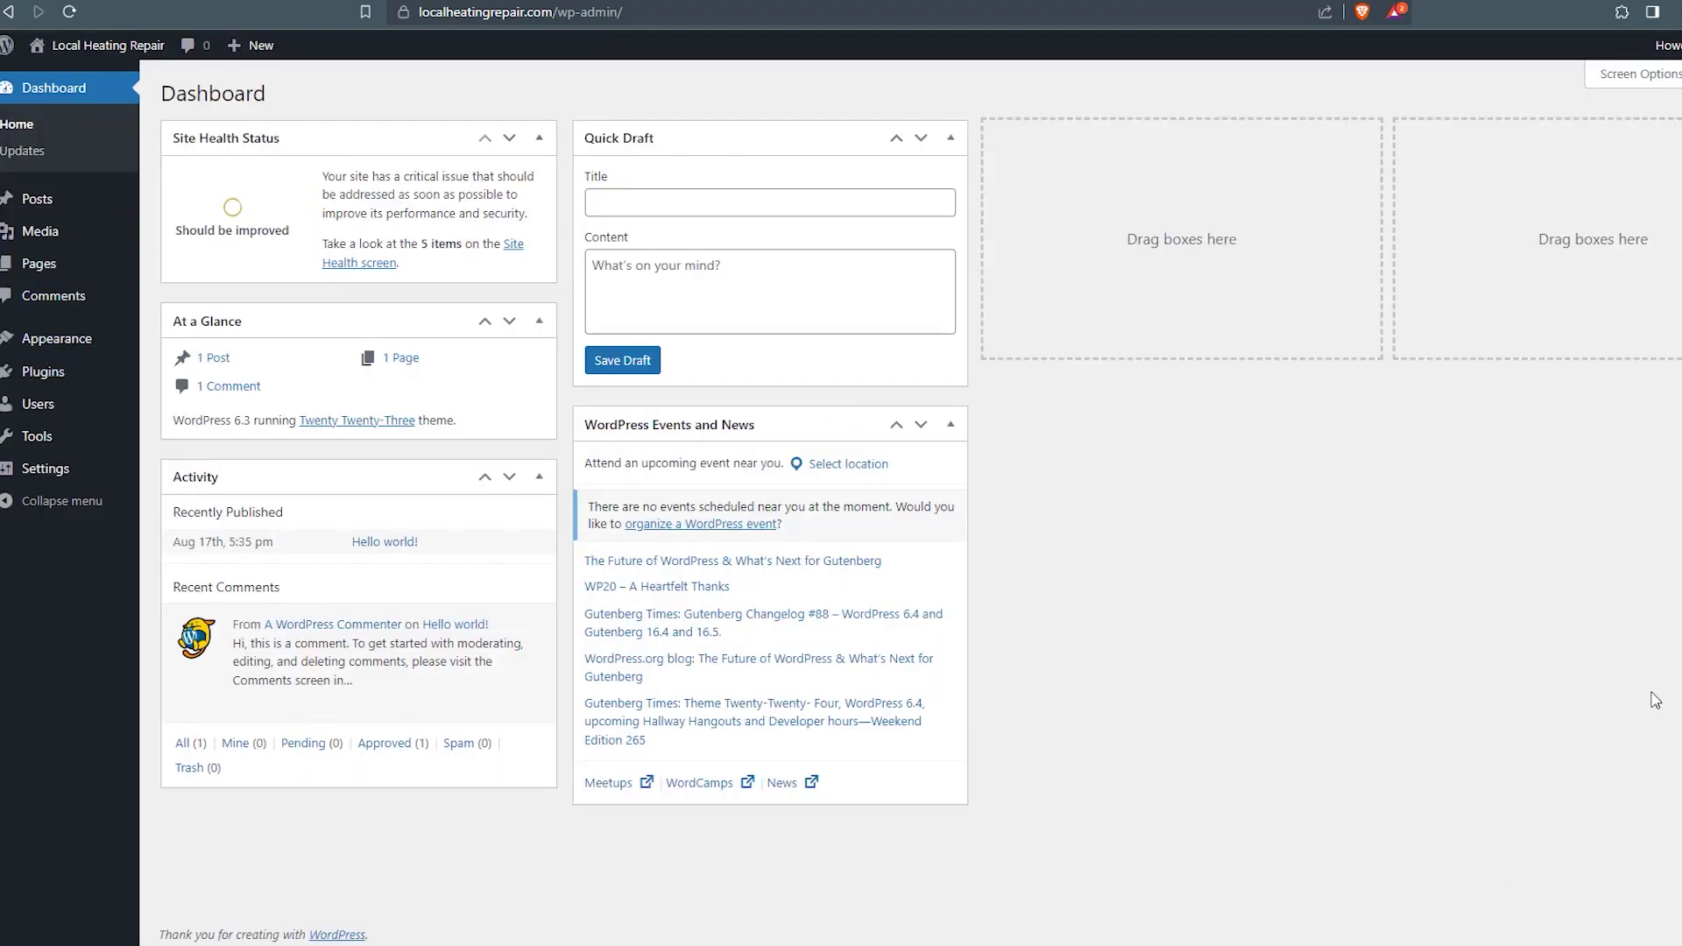
View the site's installed WordPress themes and return to the dashboard.
mouse_move(52, 343)
click(253, 343)
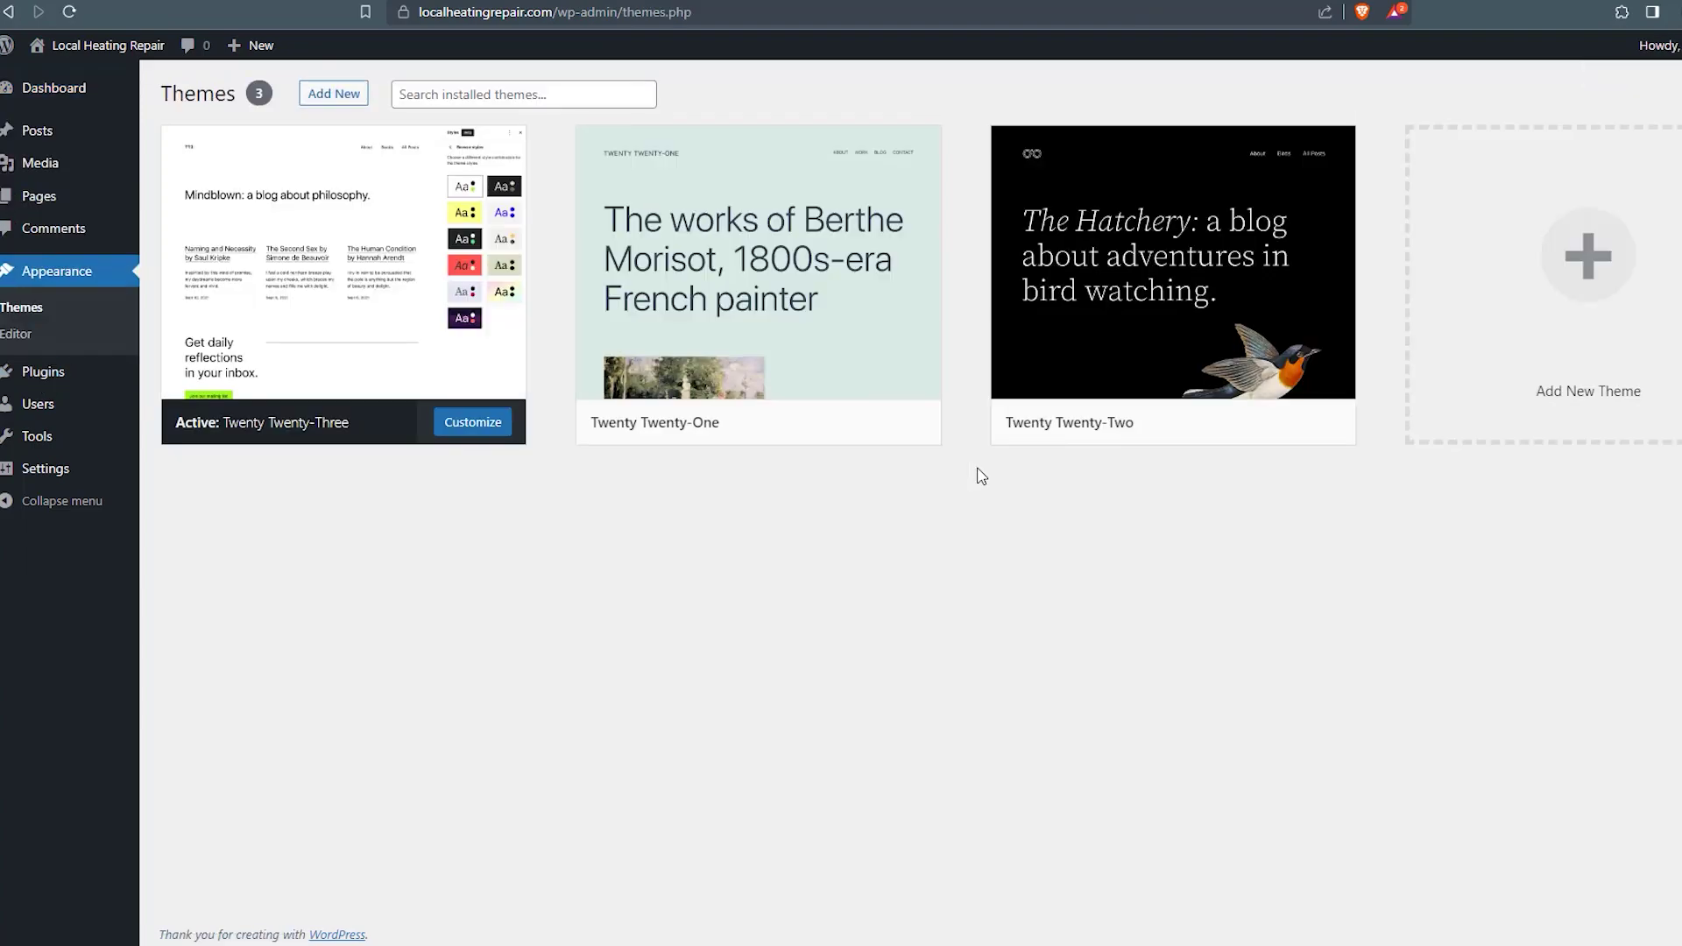
click(31, 91)
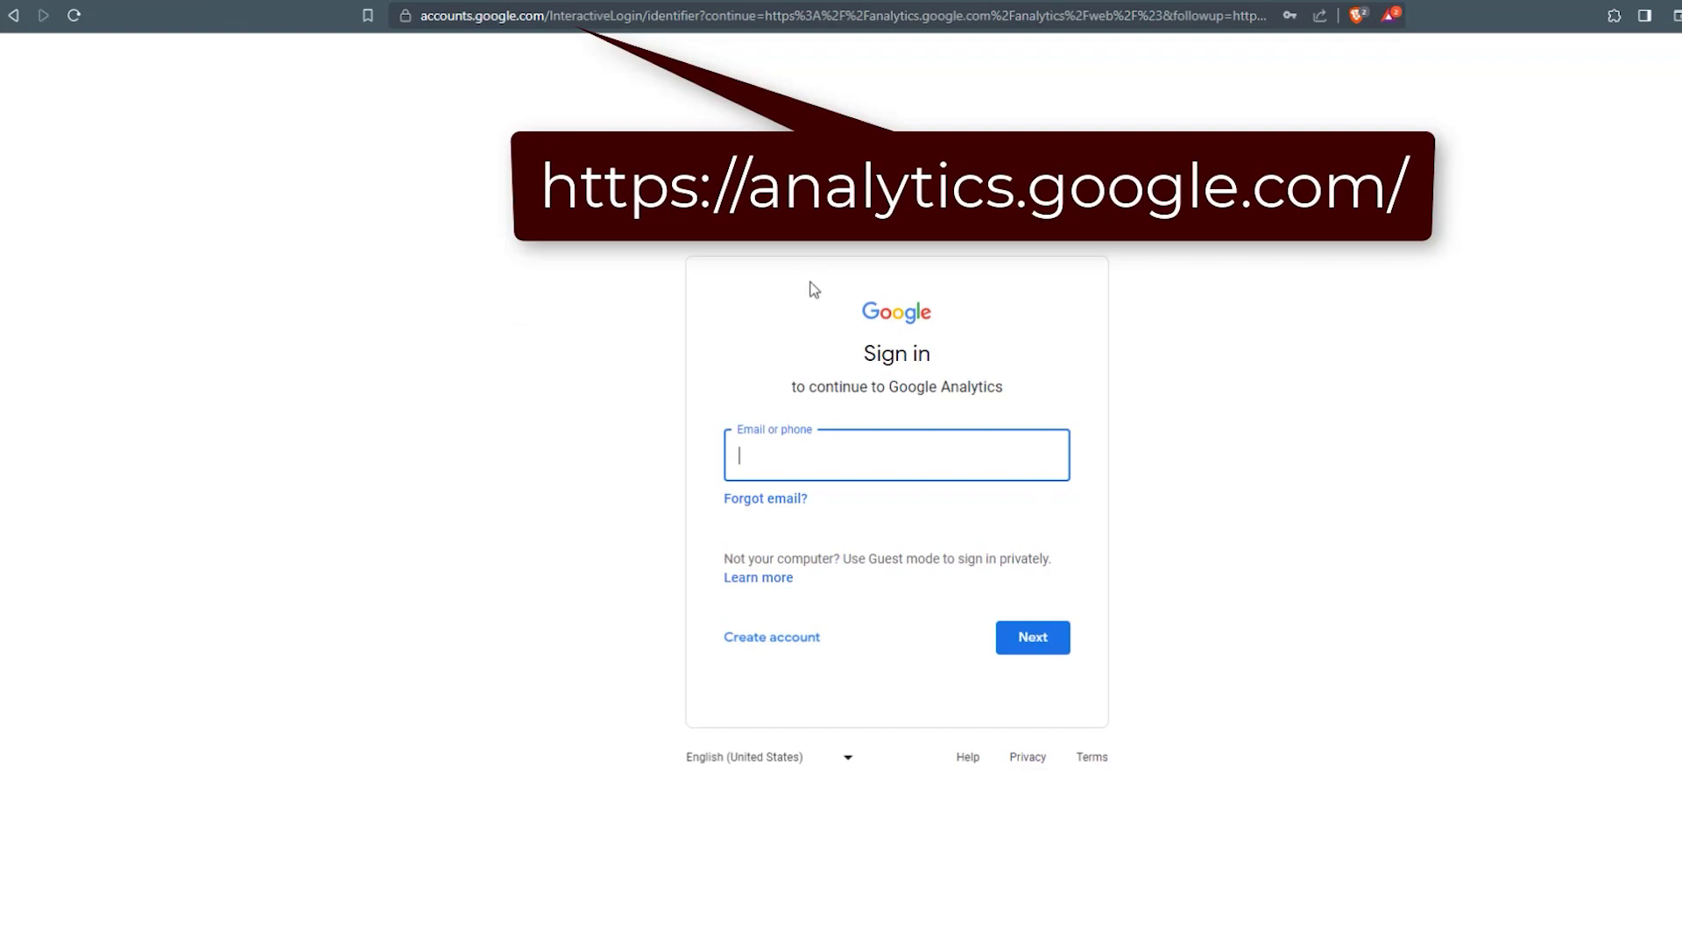
Sign in to Google Analytics with the saved account email and password.
click(803, 460)
click(915, 520)
click(1040, 638)
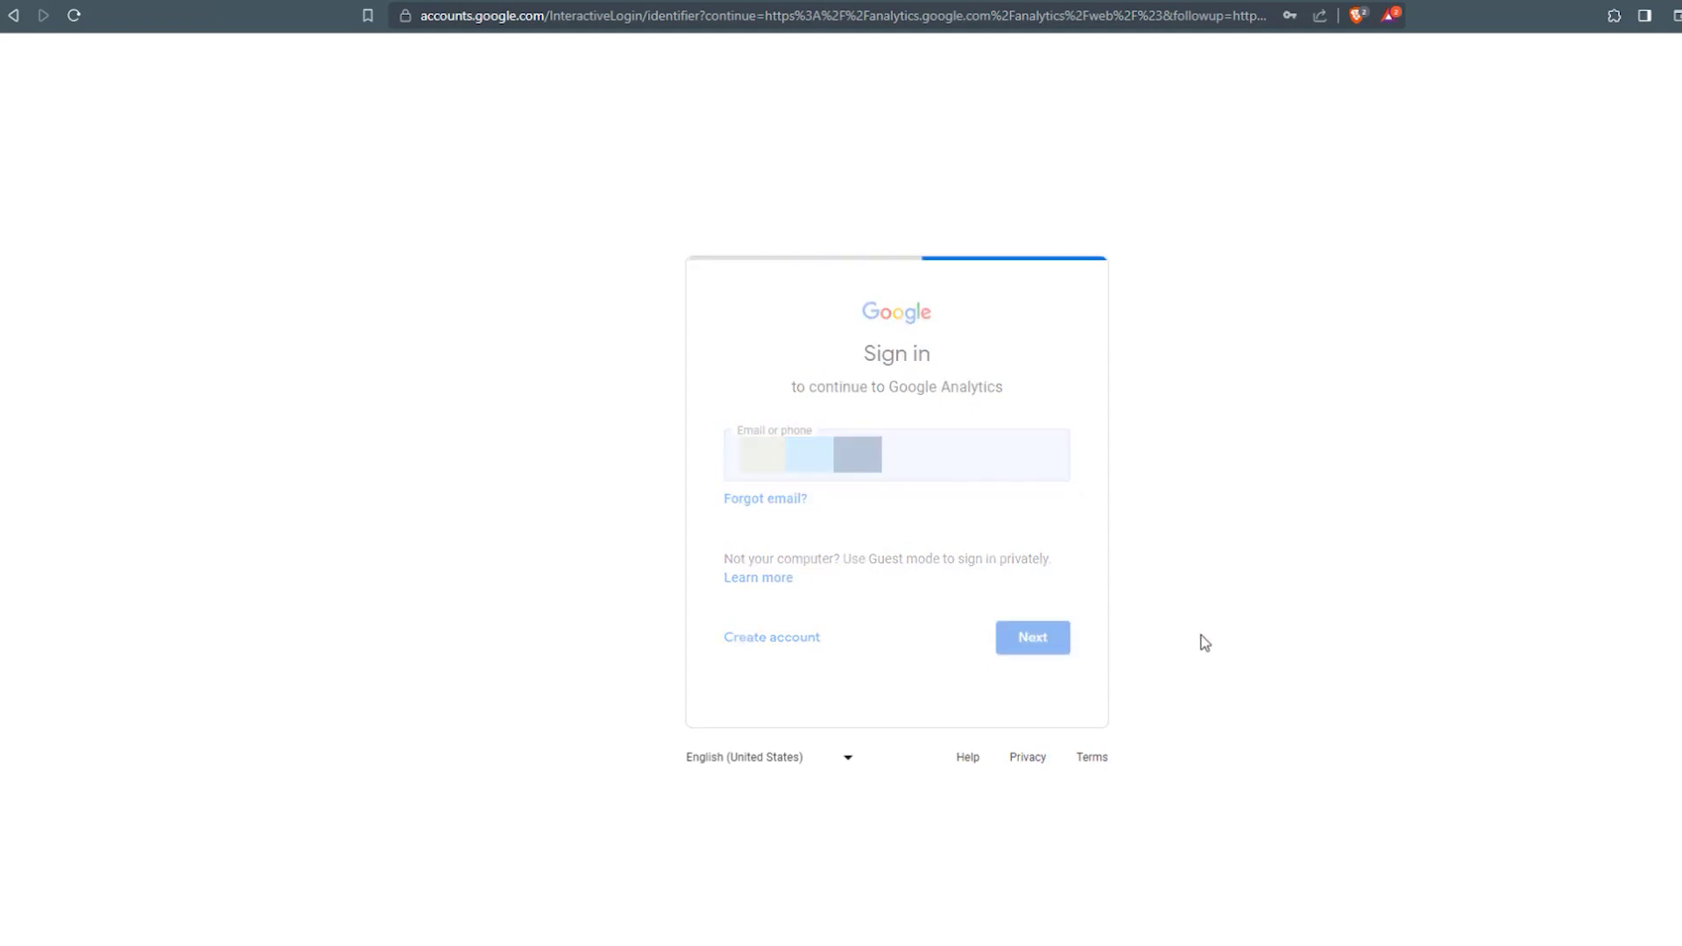
click(1025, 604)
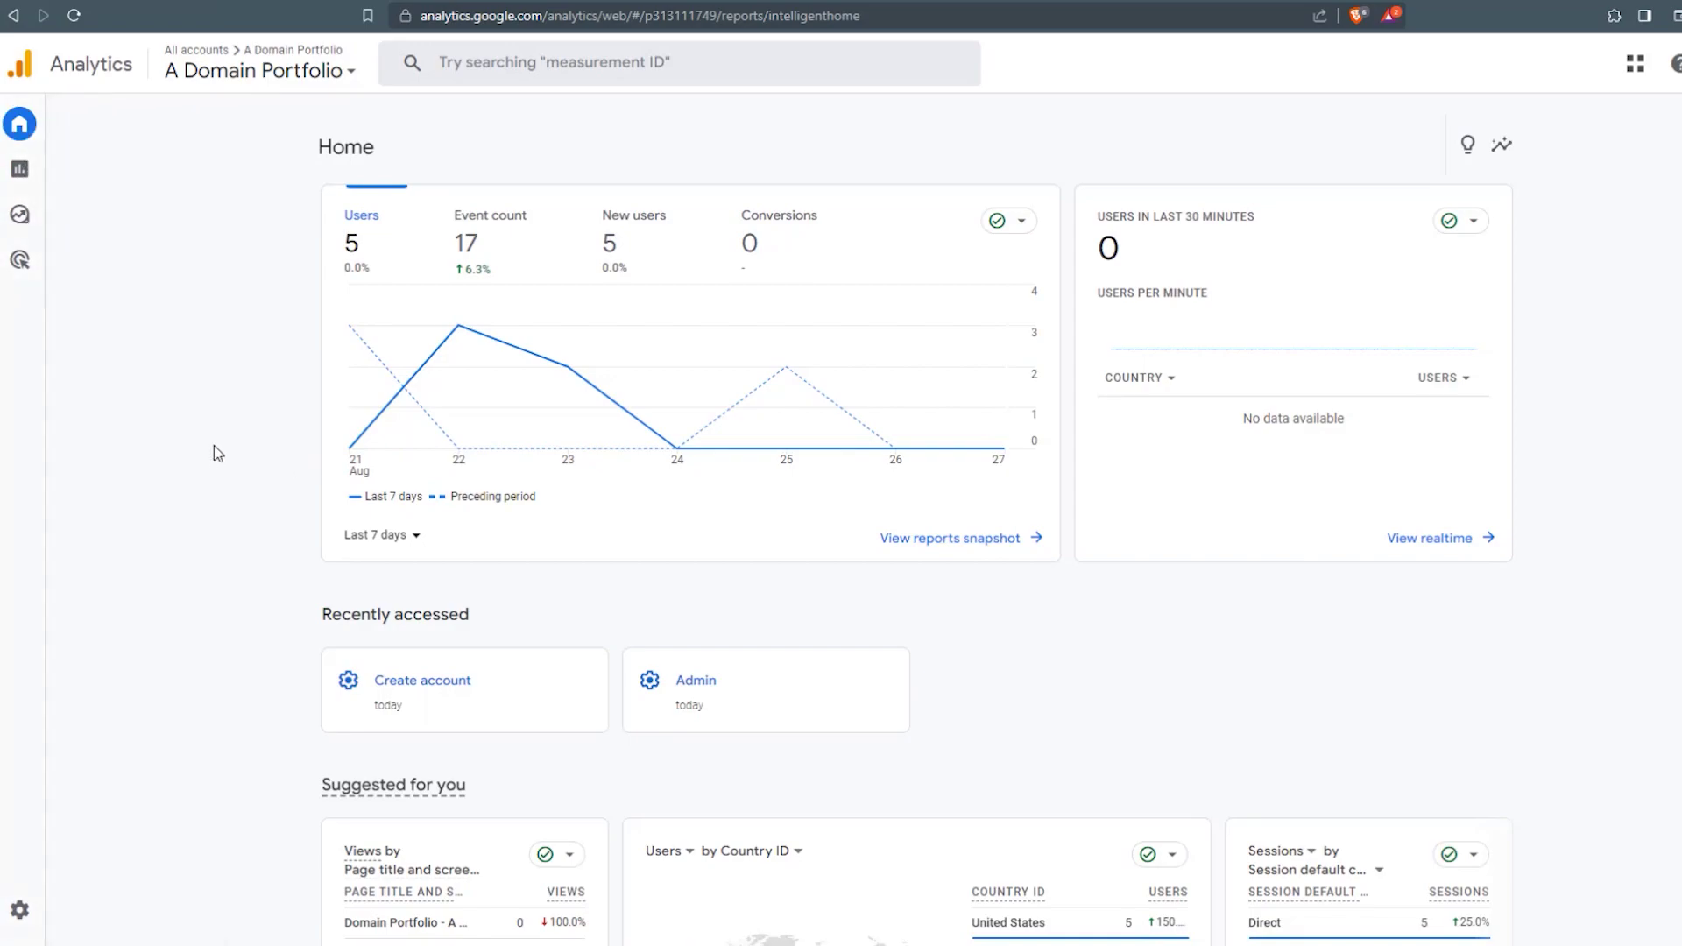
Start creating a new Analytics account from the admin area and name it "Local Heating Repair".
click(78, 919)
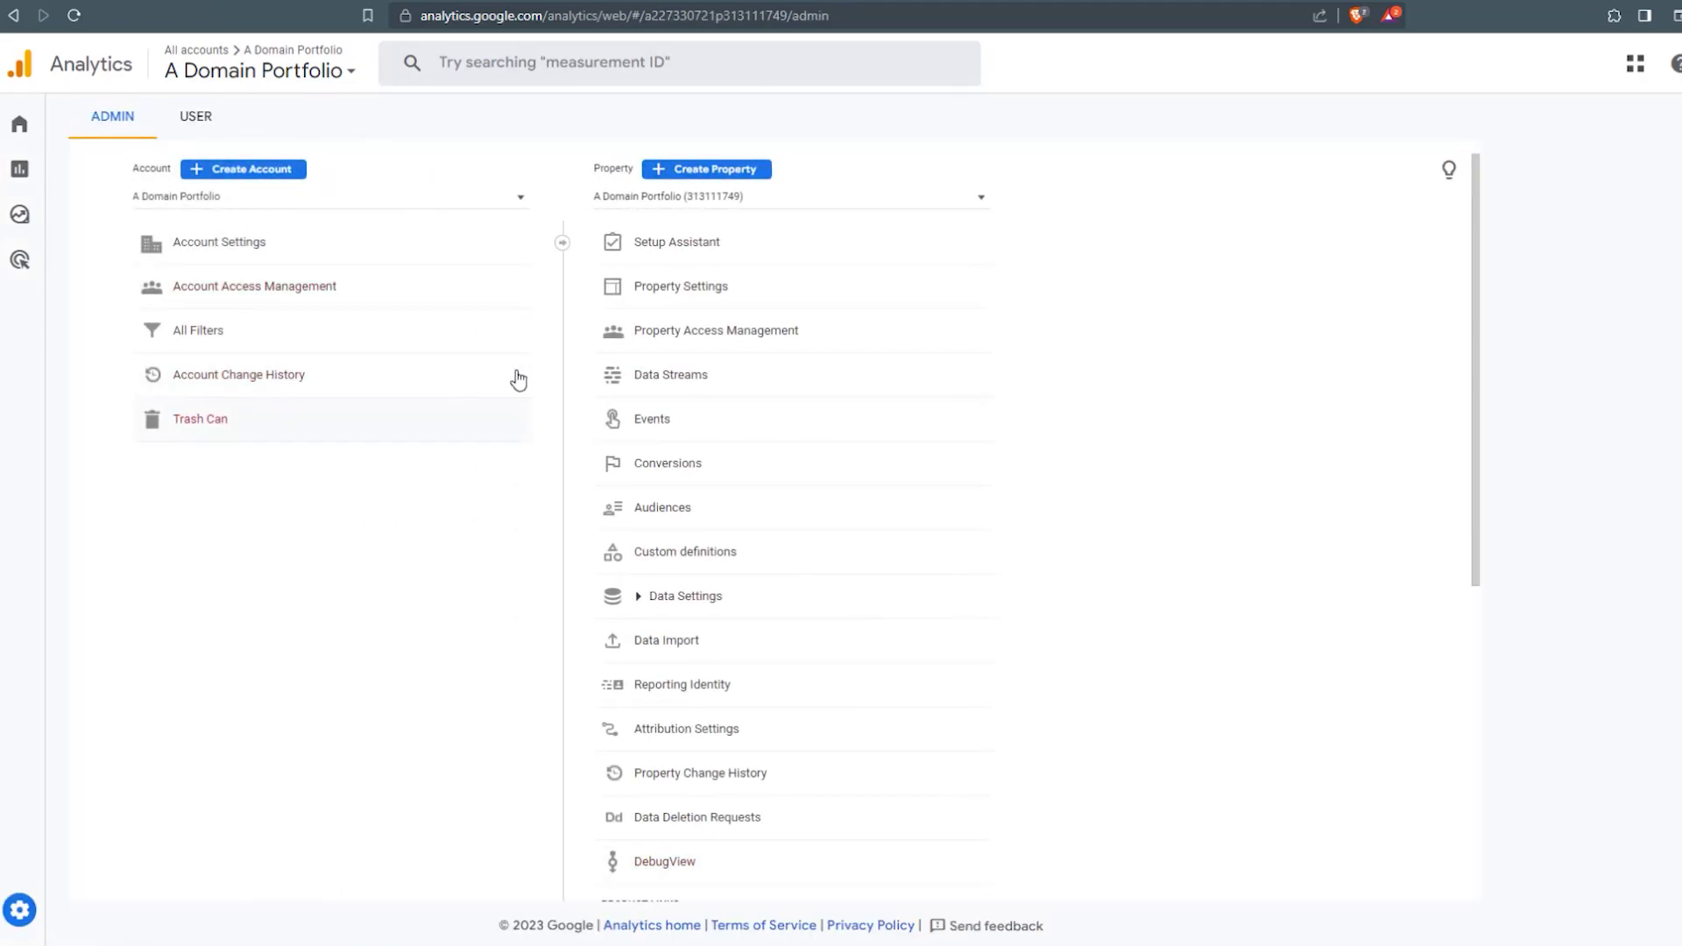
click(246, 171)
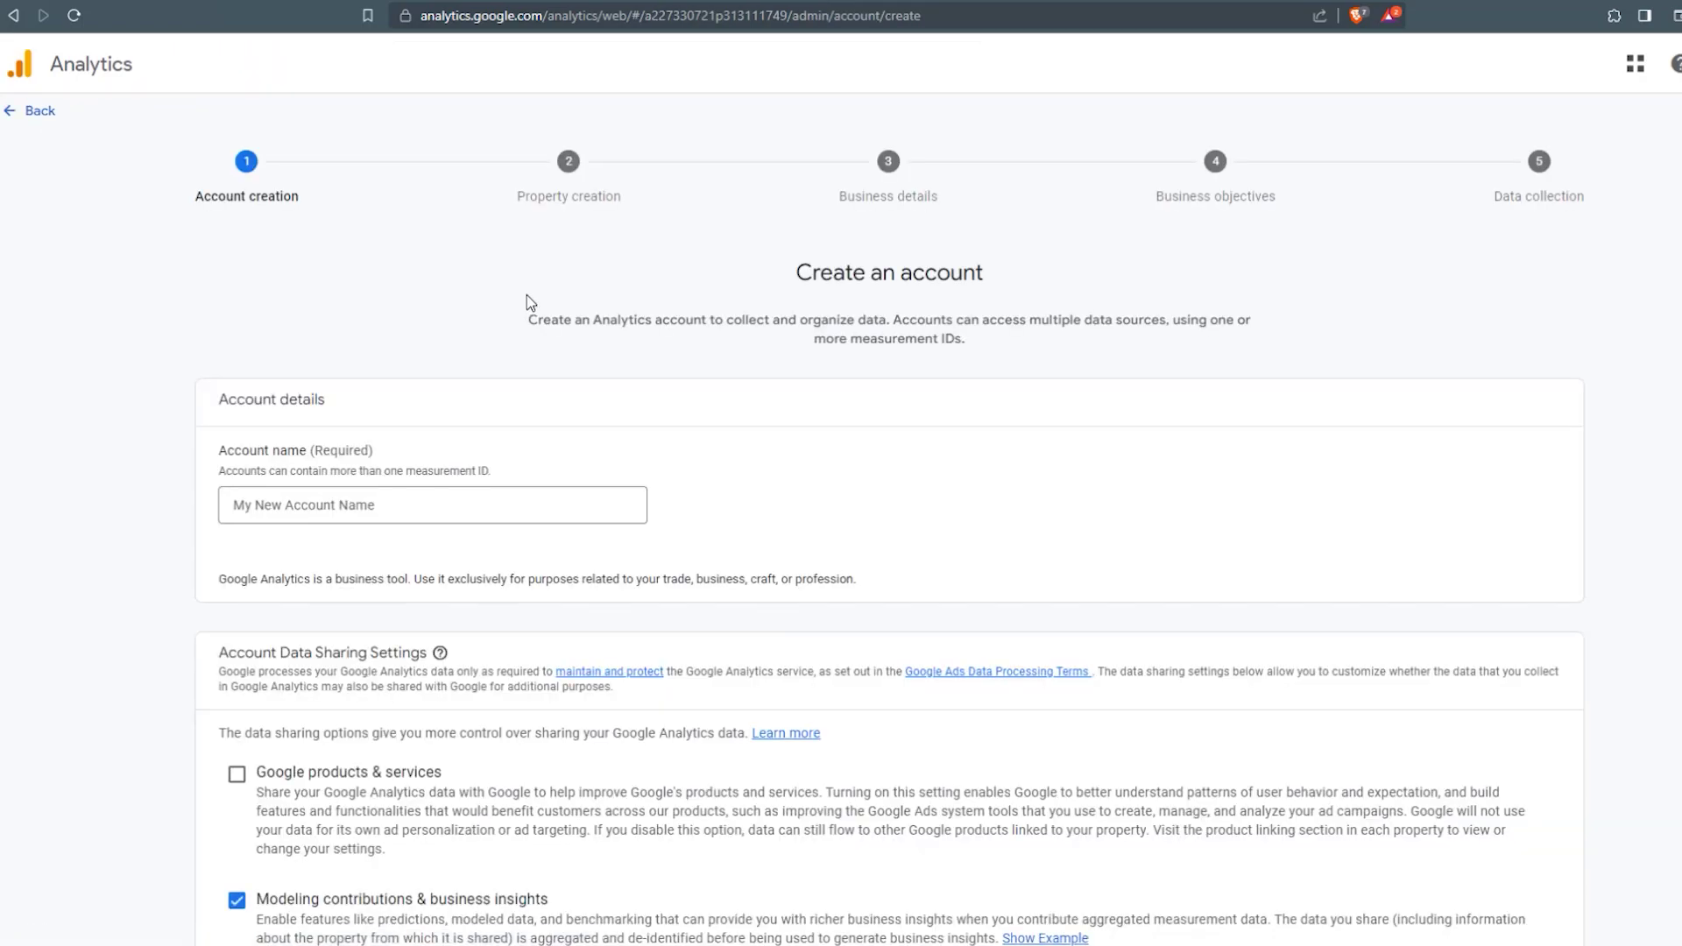
click(444, 505)
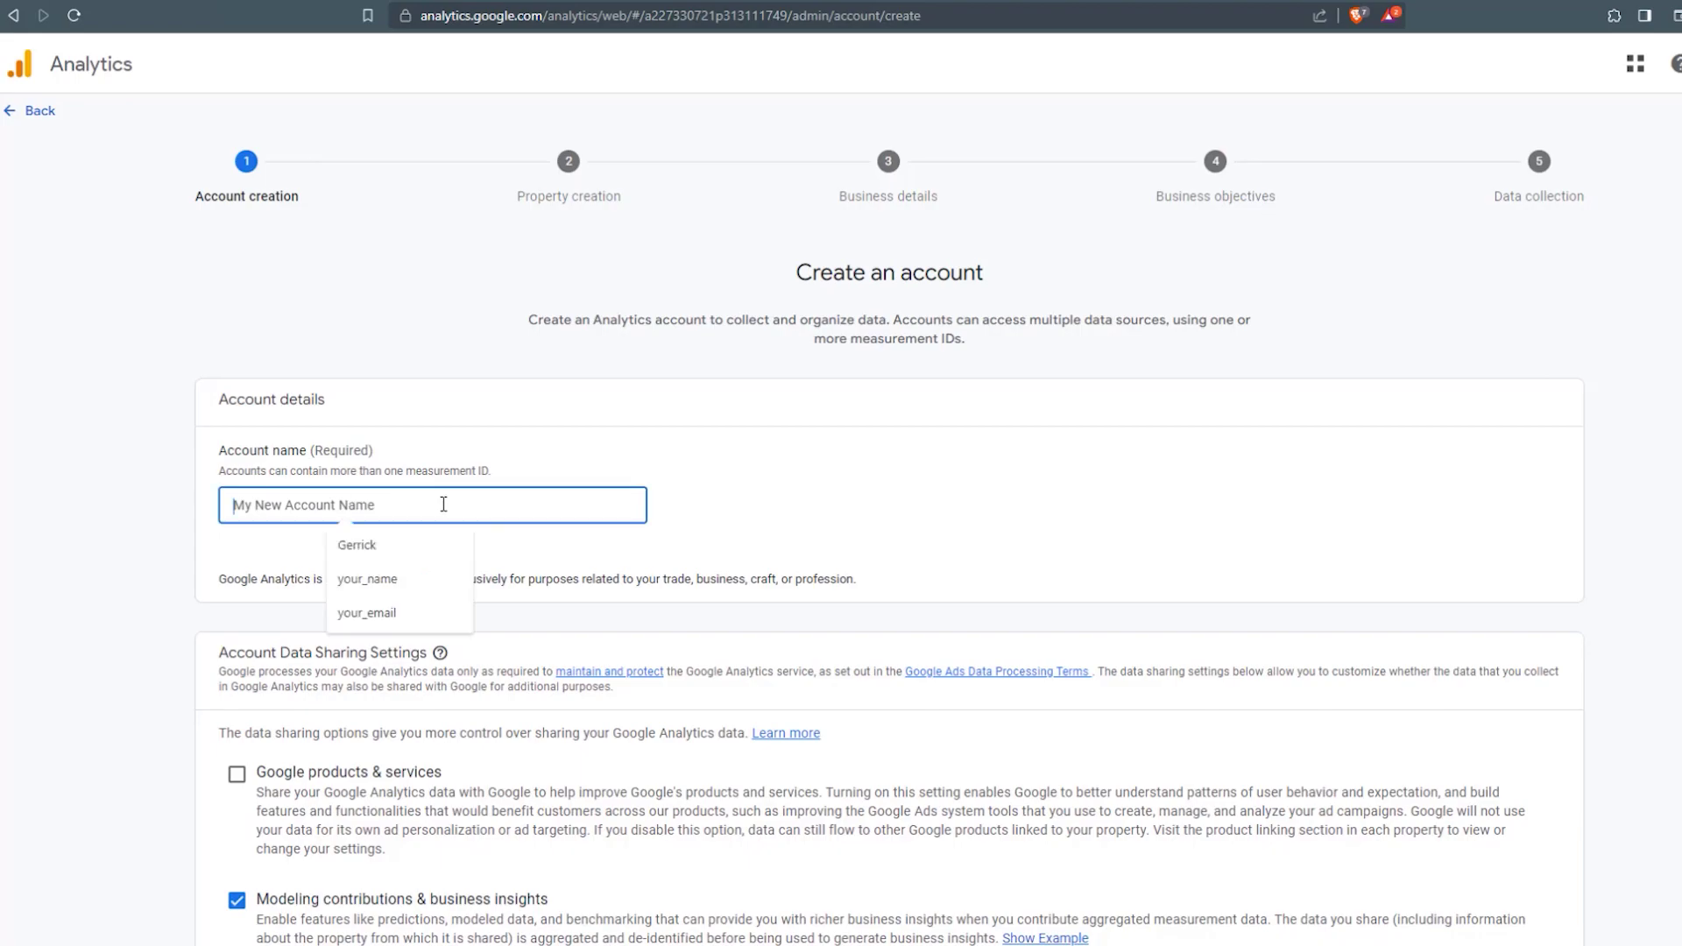
click(113, 421)
click(372, 506)
text(Local Heating Repair)
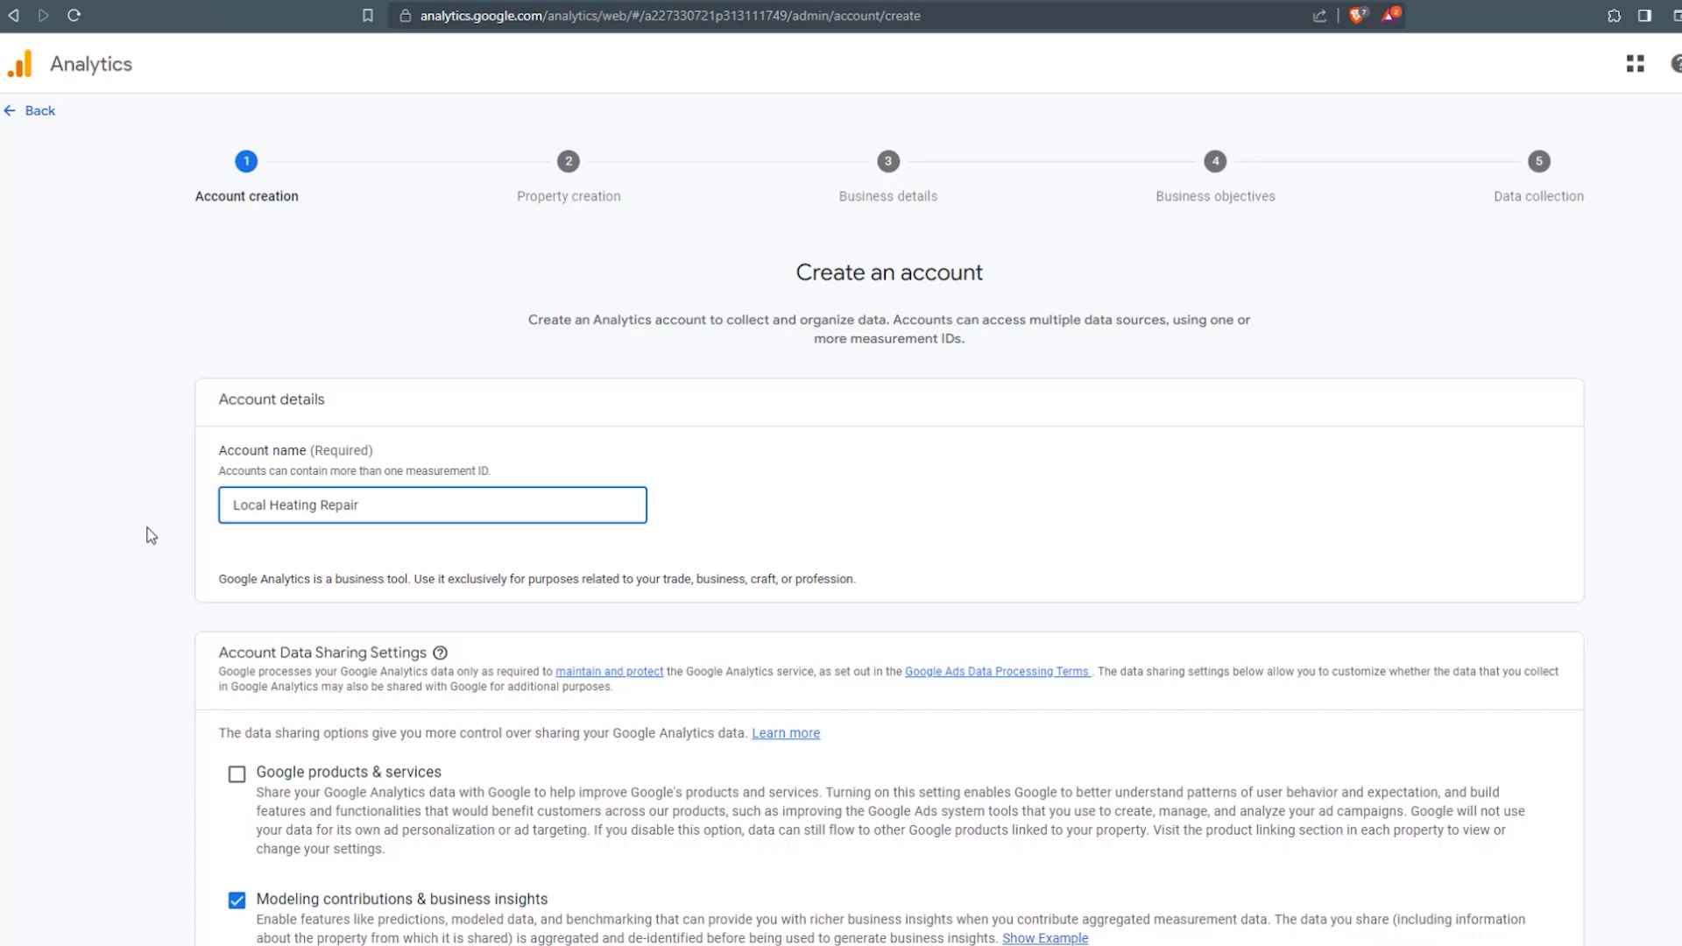
Enable data sharing for Google products & services and continue to property creation.
scroll(151, 535, down, 4)
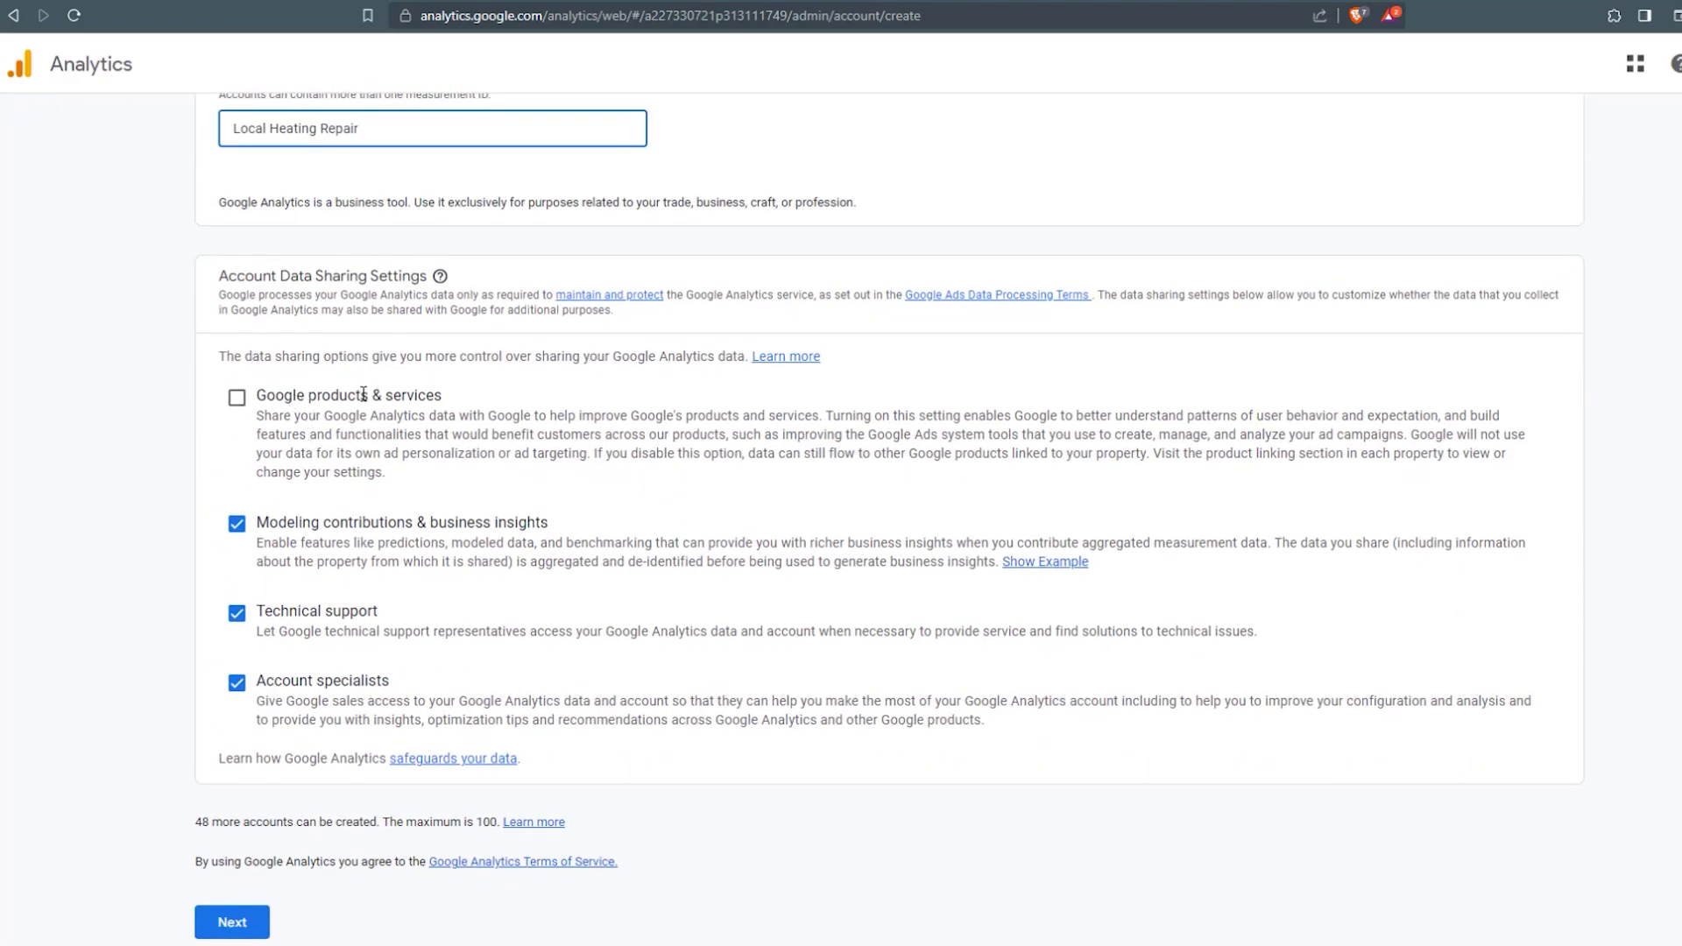
click(236, 397)
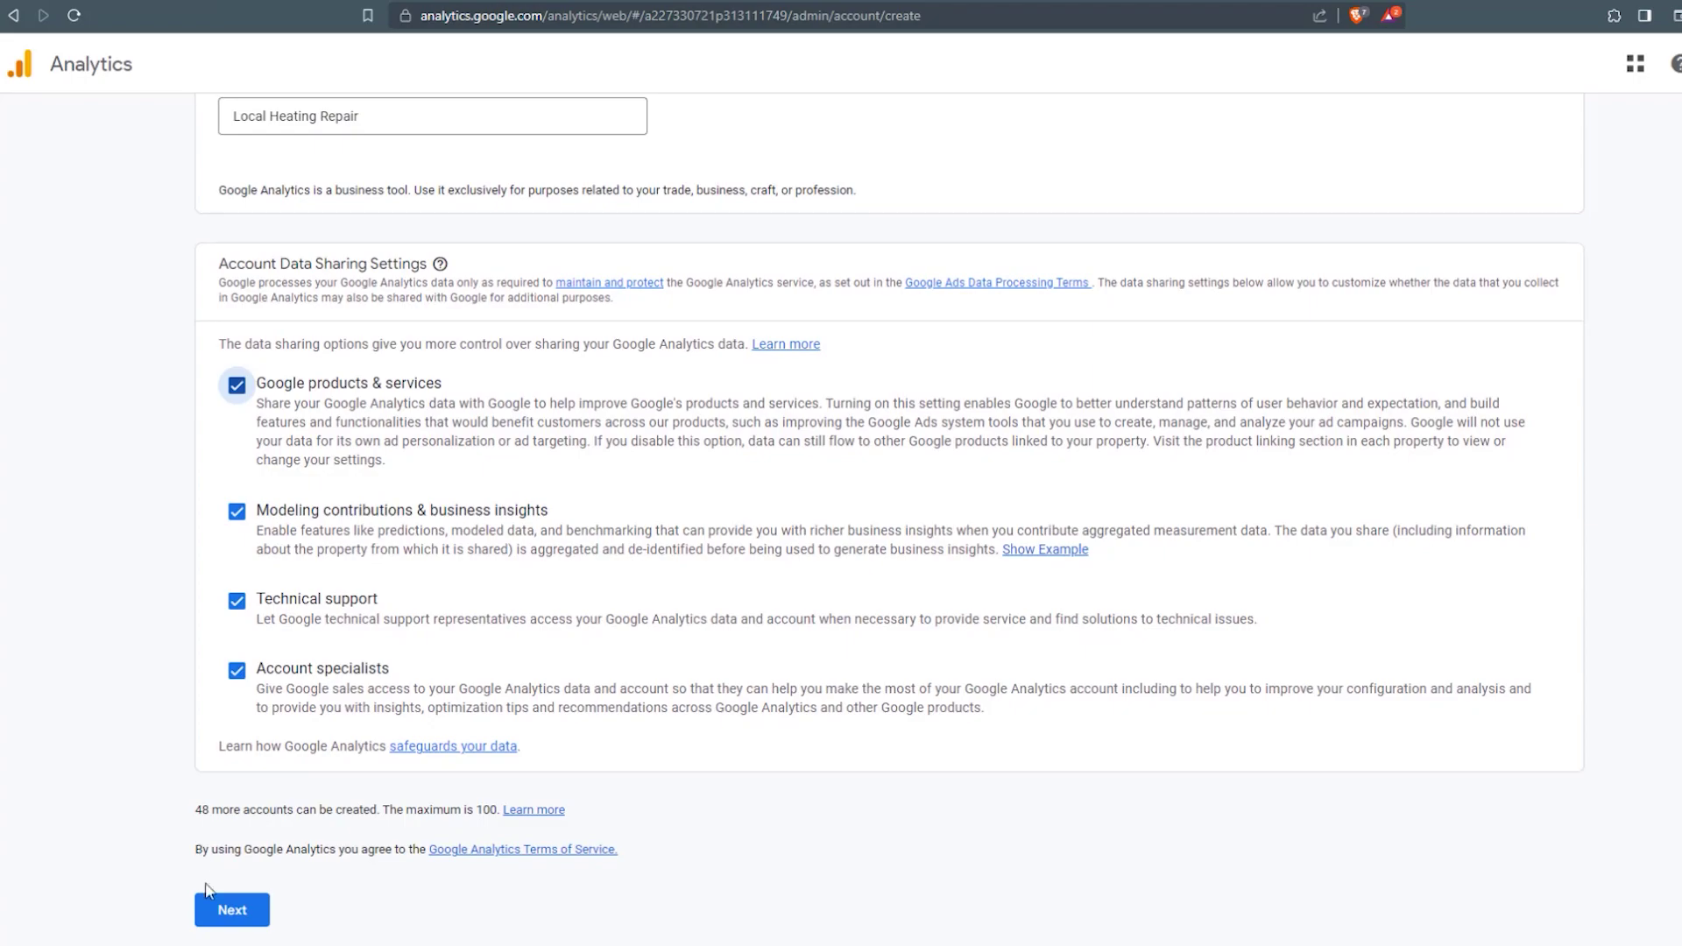
click(226, 917)
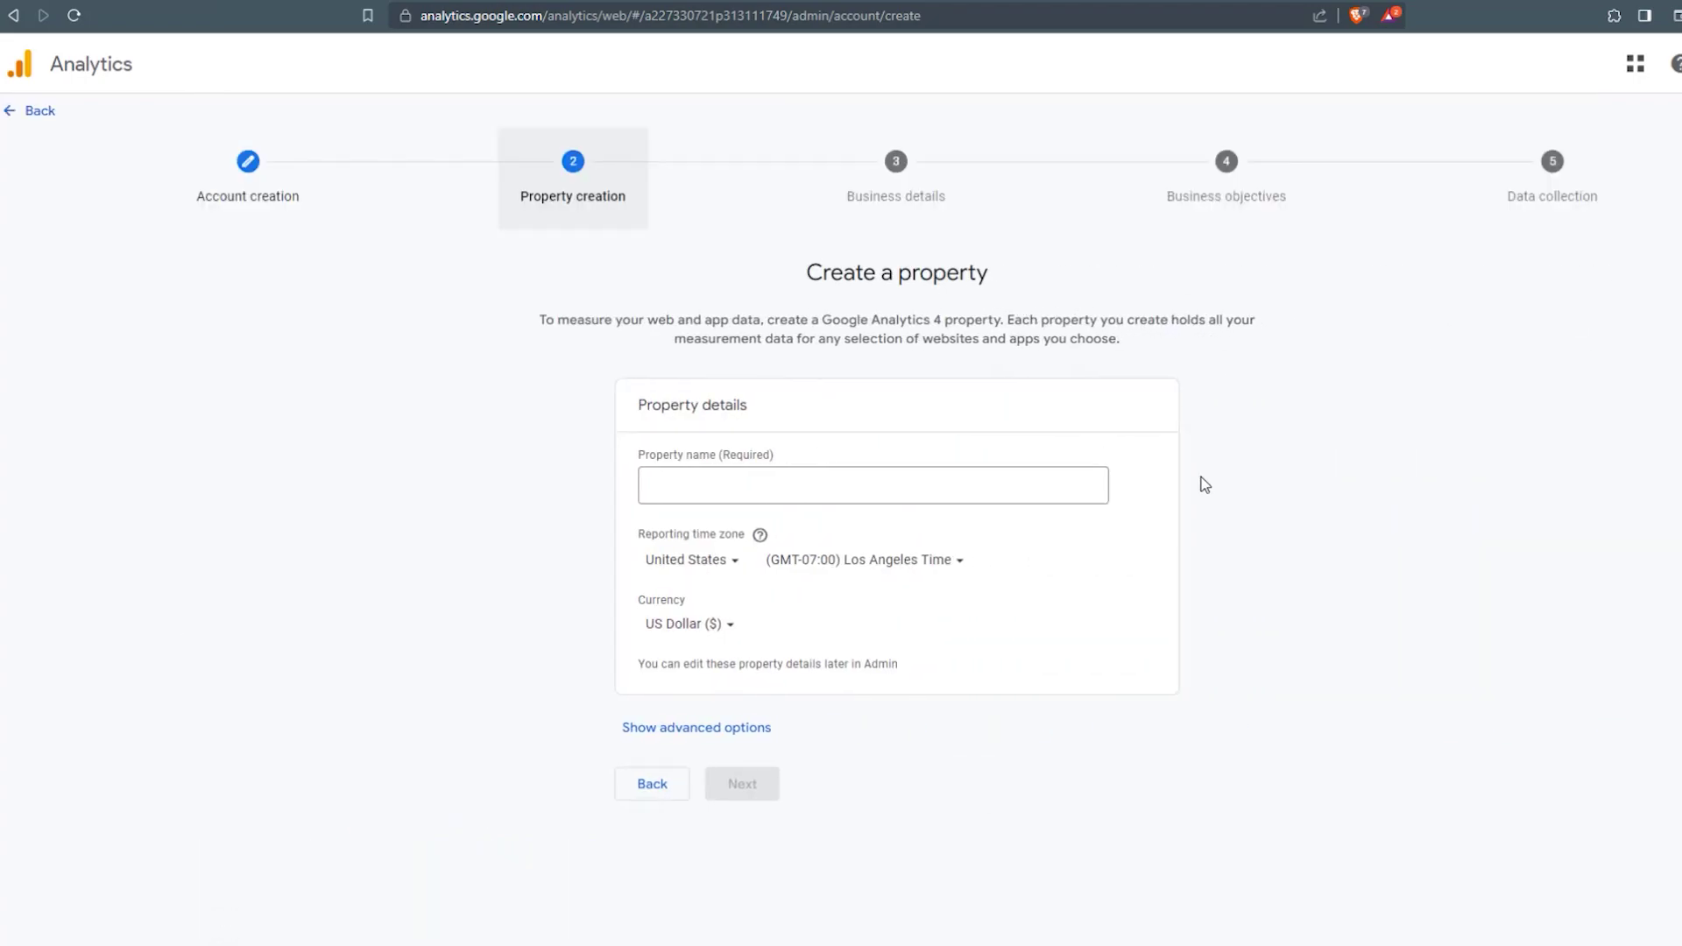
Name the property "Local Heating Repair", set its reporting time zone to (GMT-06:00) Denver Time, and continue to the business details.
click(873, 484)
text(Local Heating Repair)
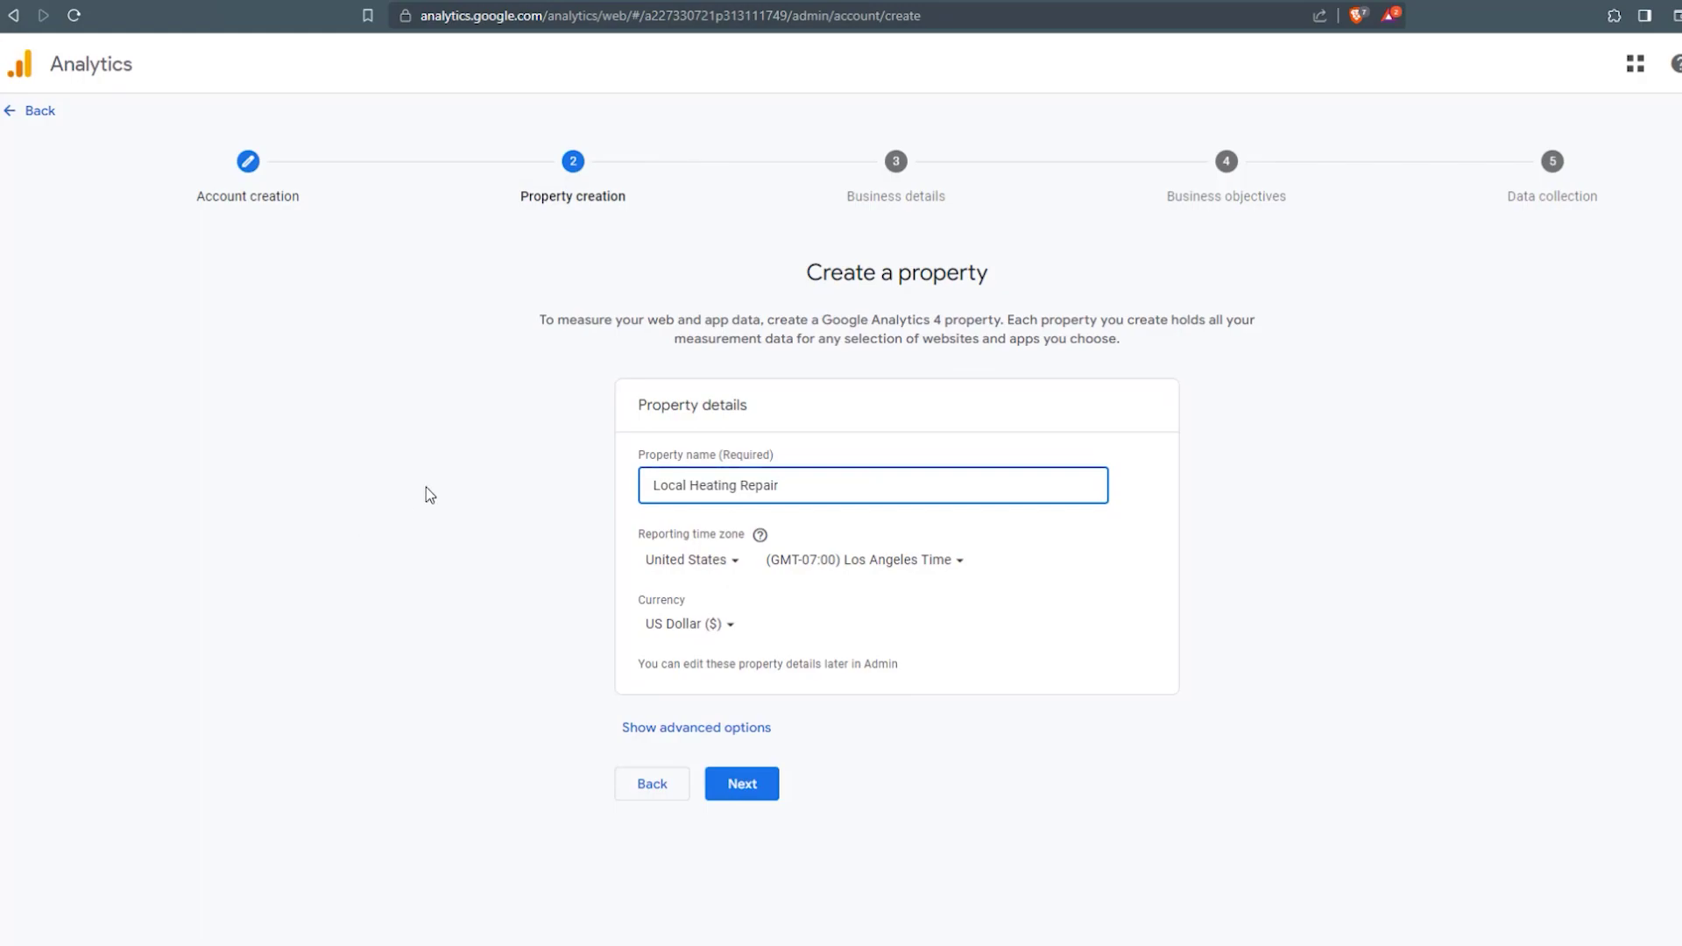
click(930, 561)
text(denver)
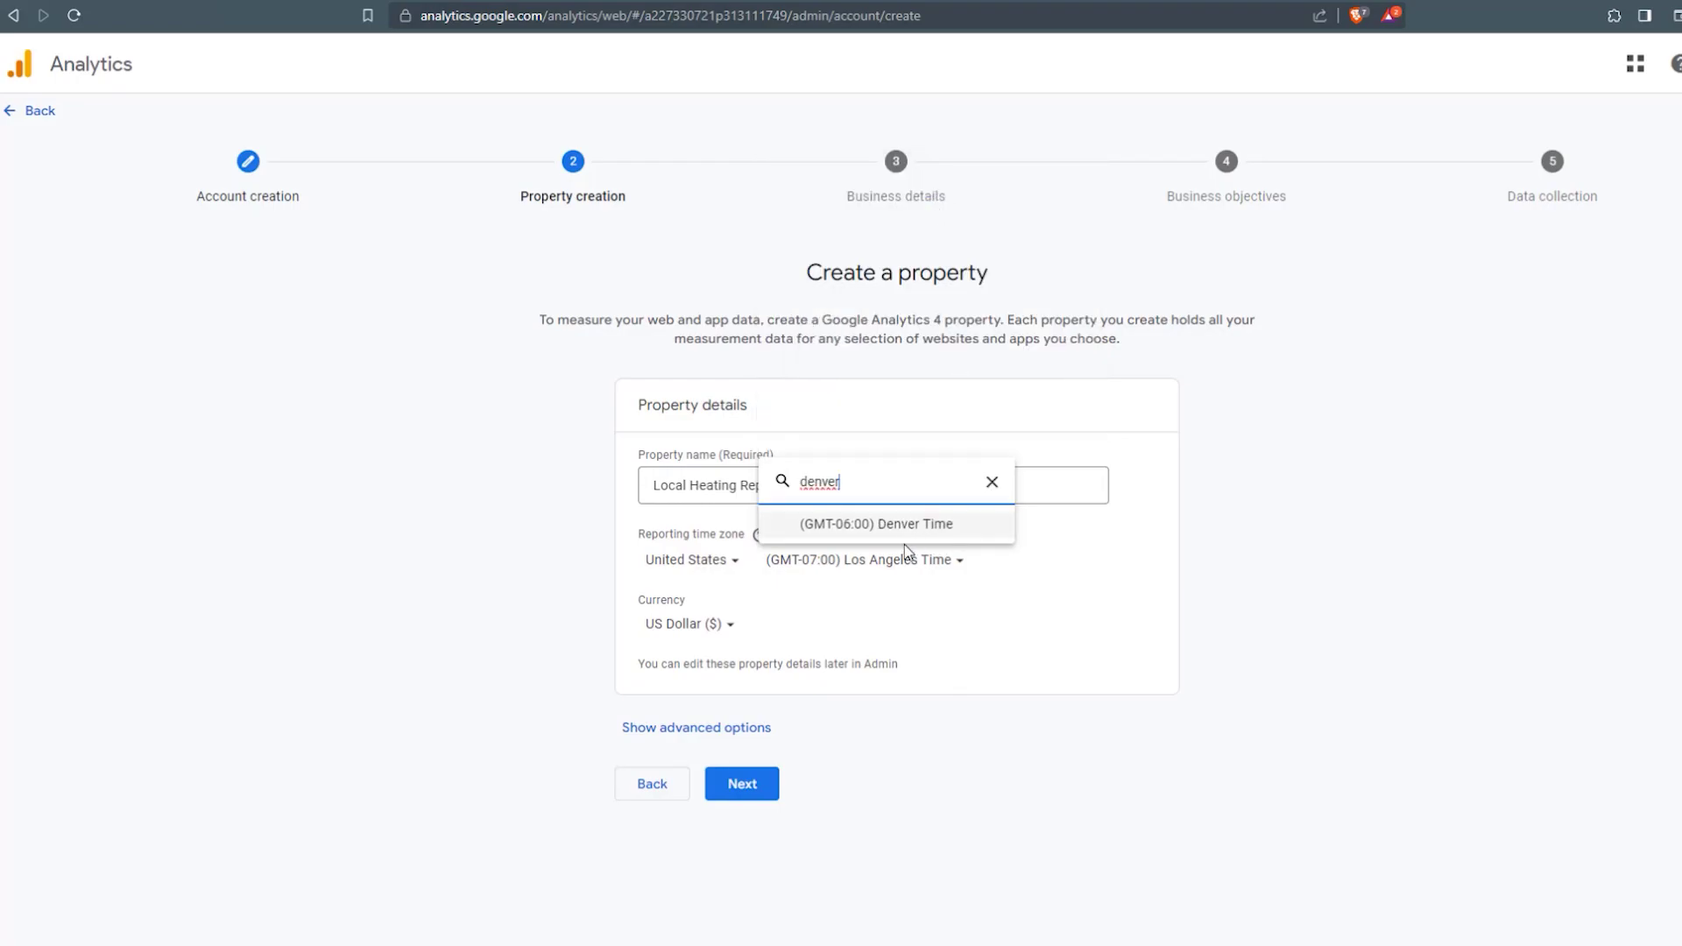
click(907, 530)
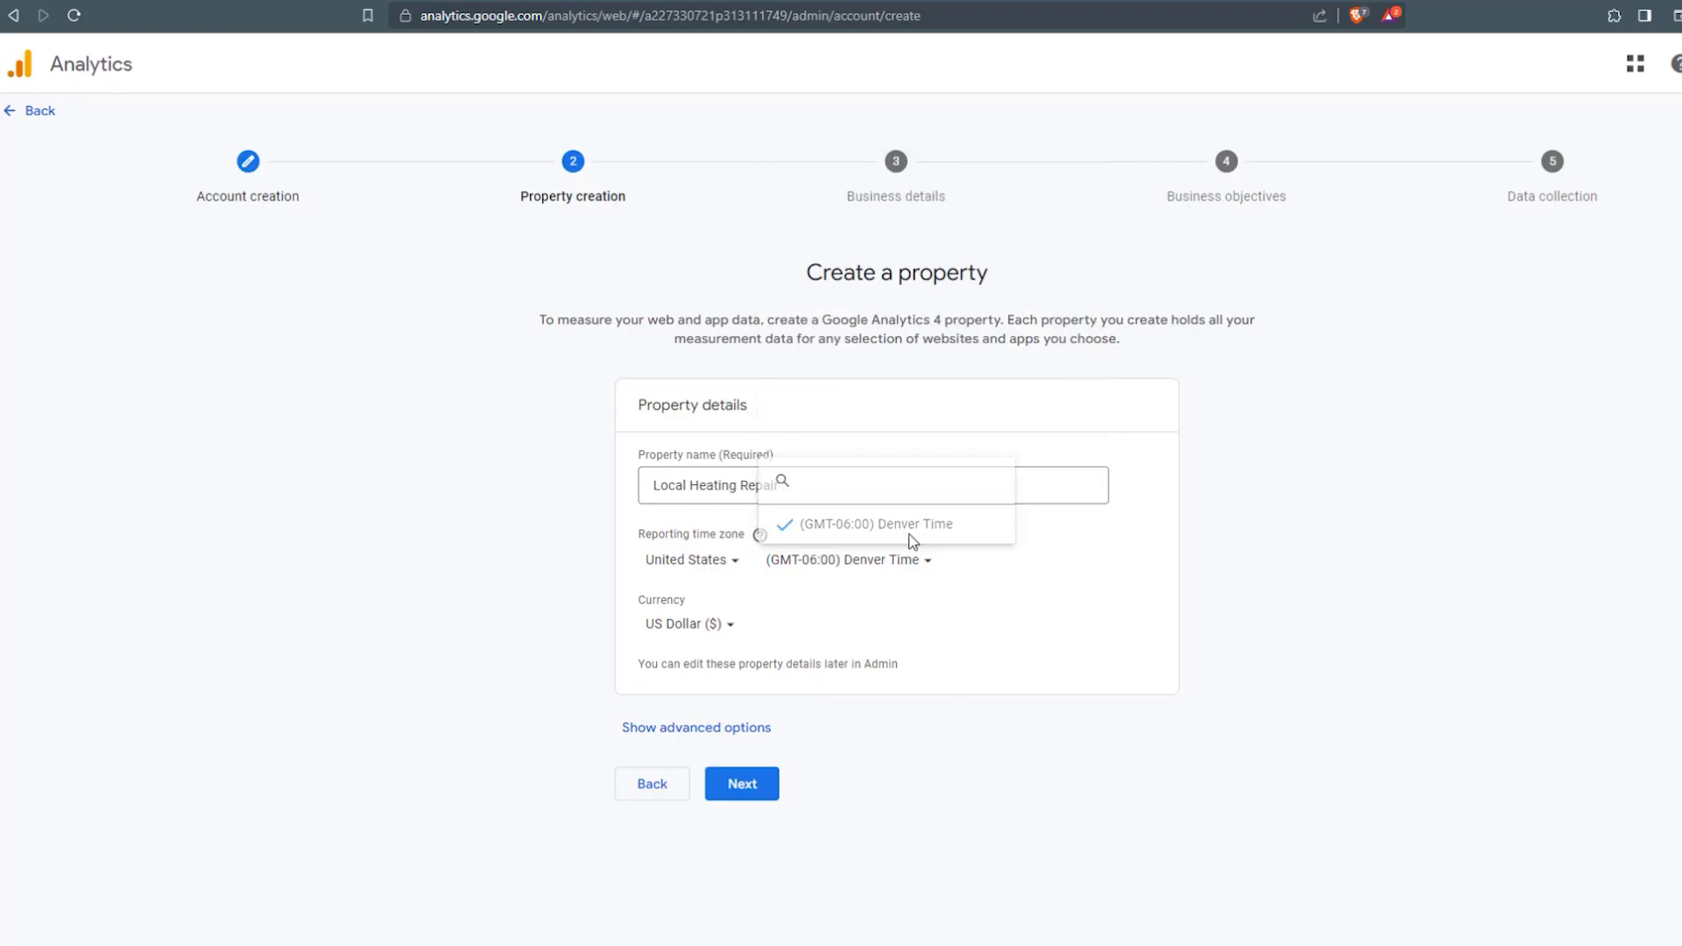
click(741, 784)
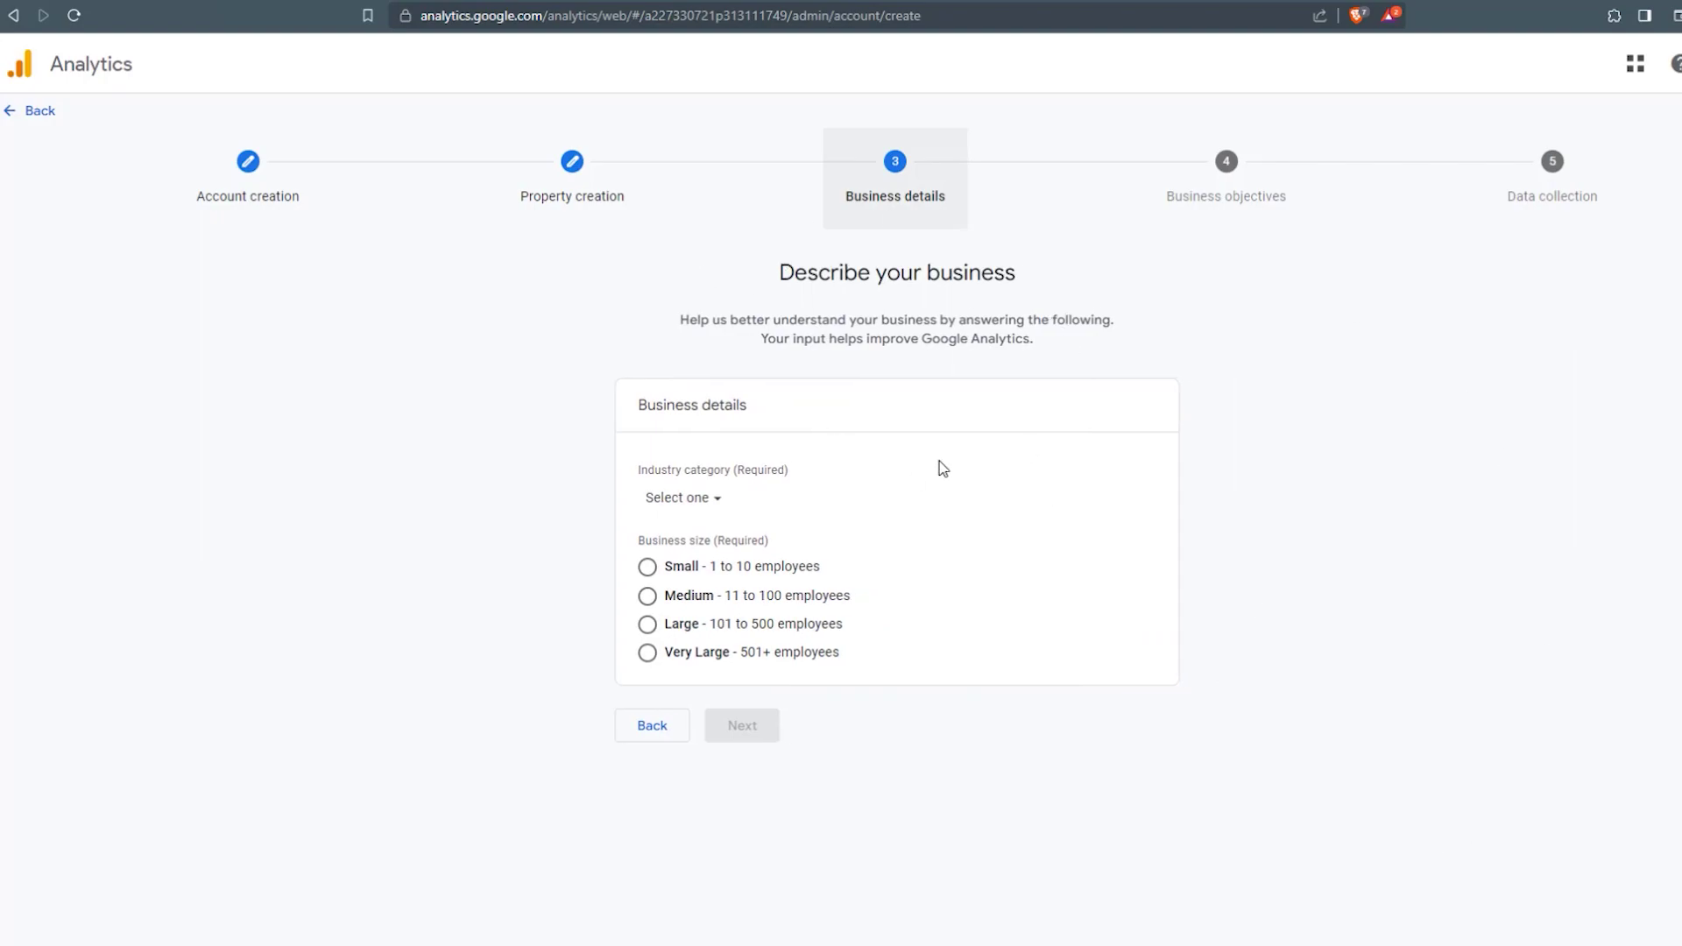
Set the business size to Small and the industry category to Business & Industrial, and continue to the business objectives.
click(760, 574)
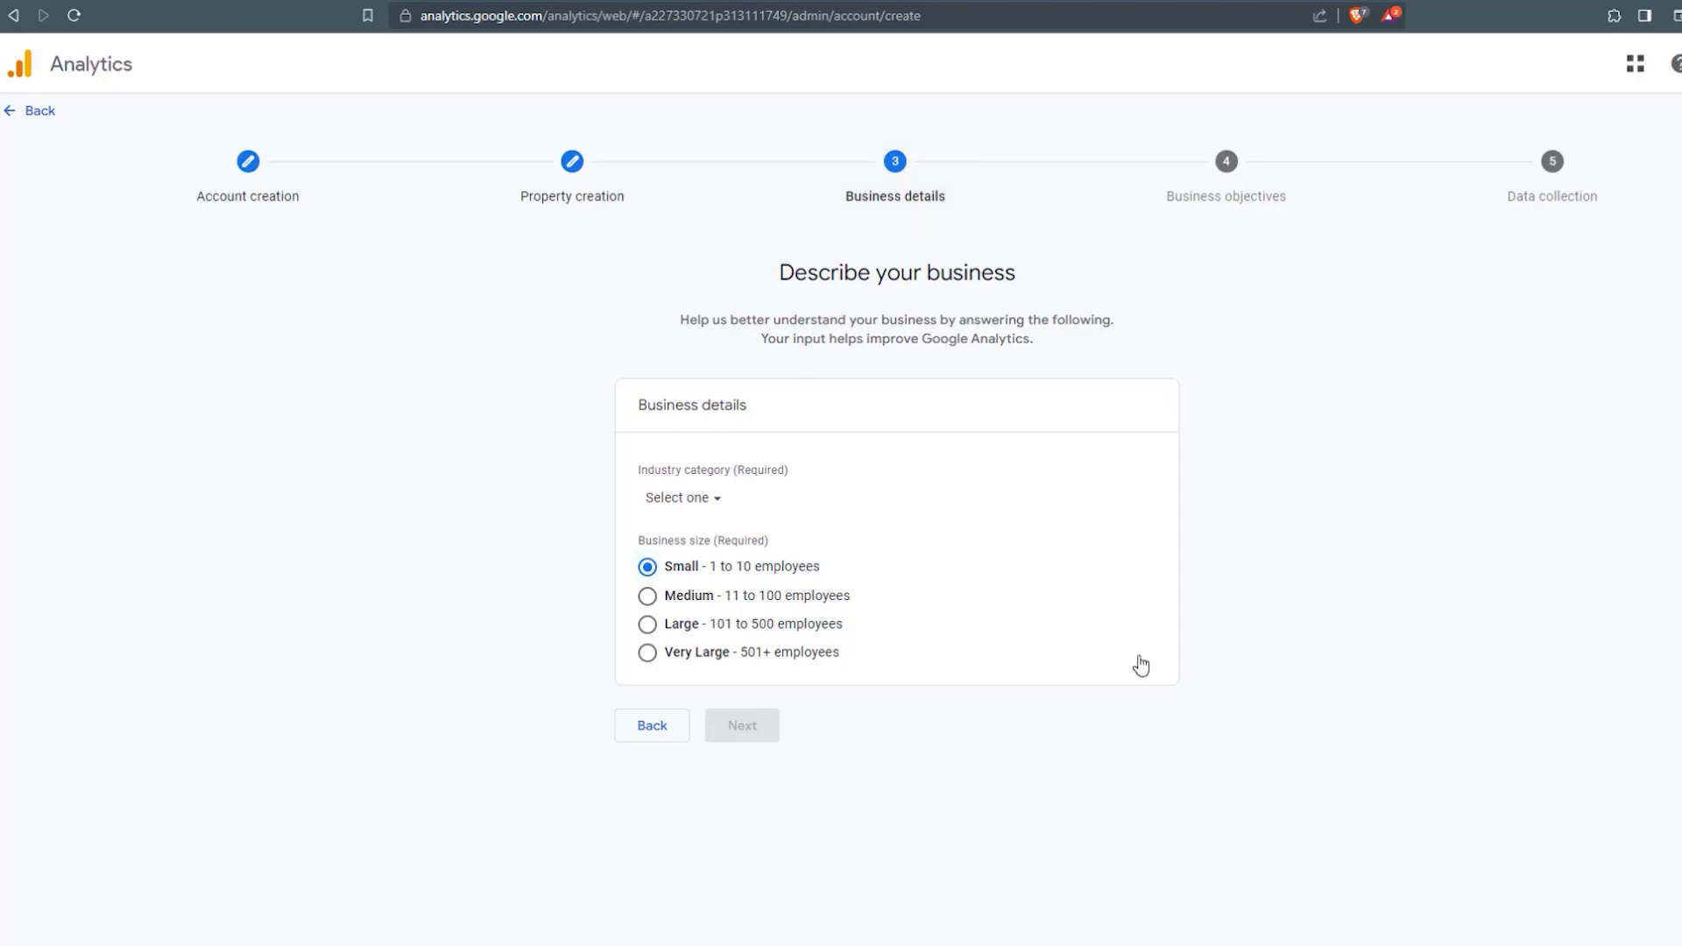
click(710, 499)
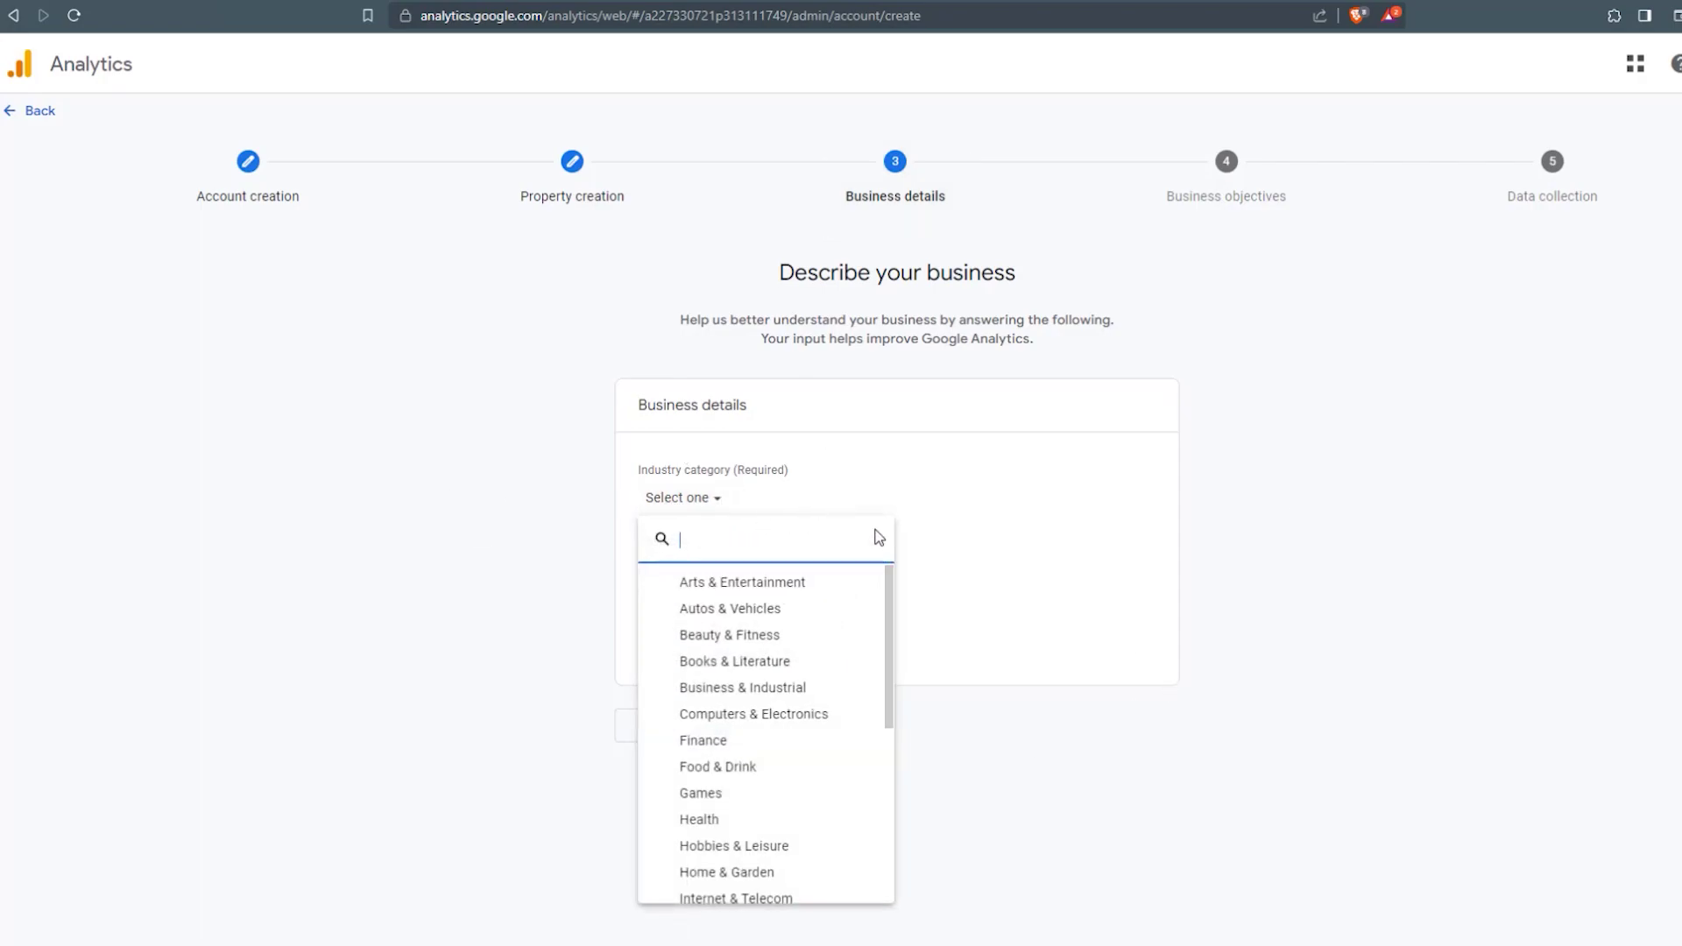
click(787, 690)
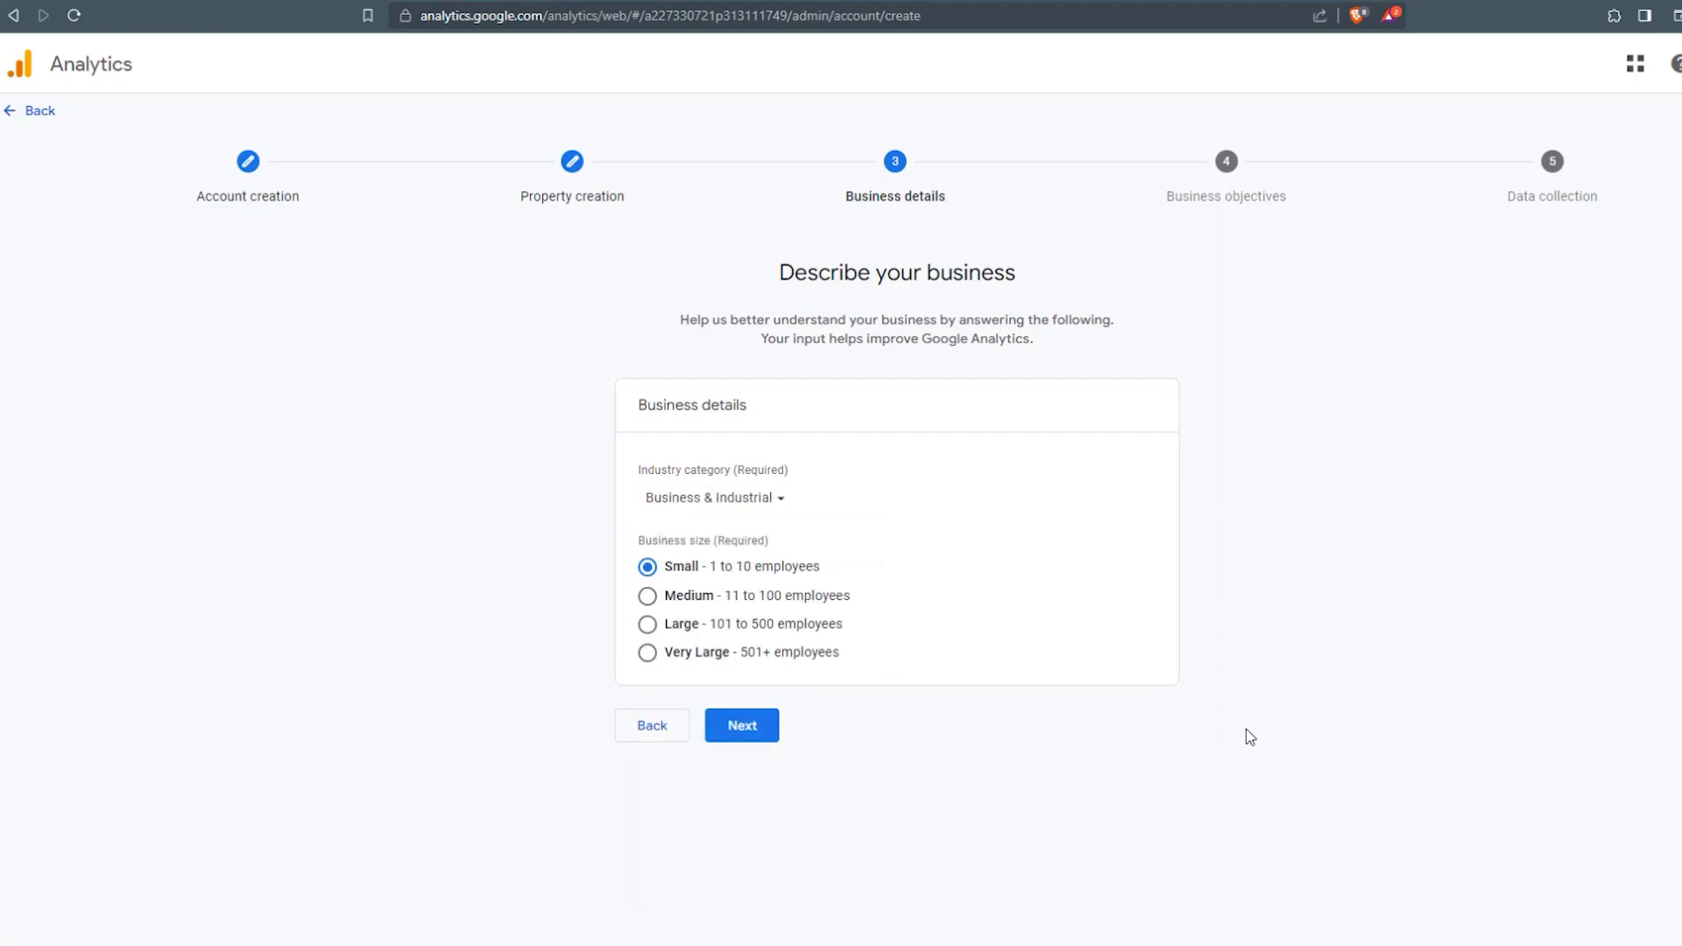
click(746, 725)
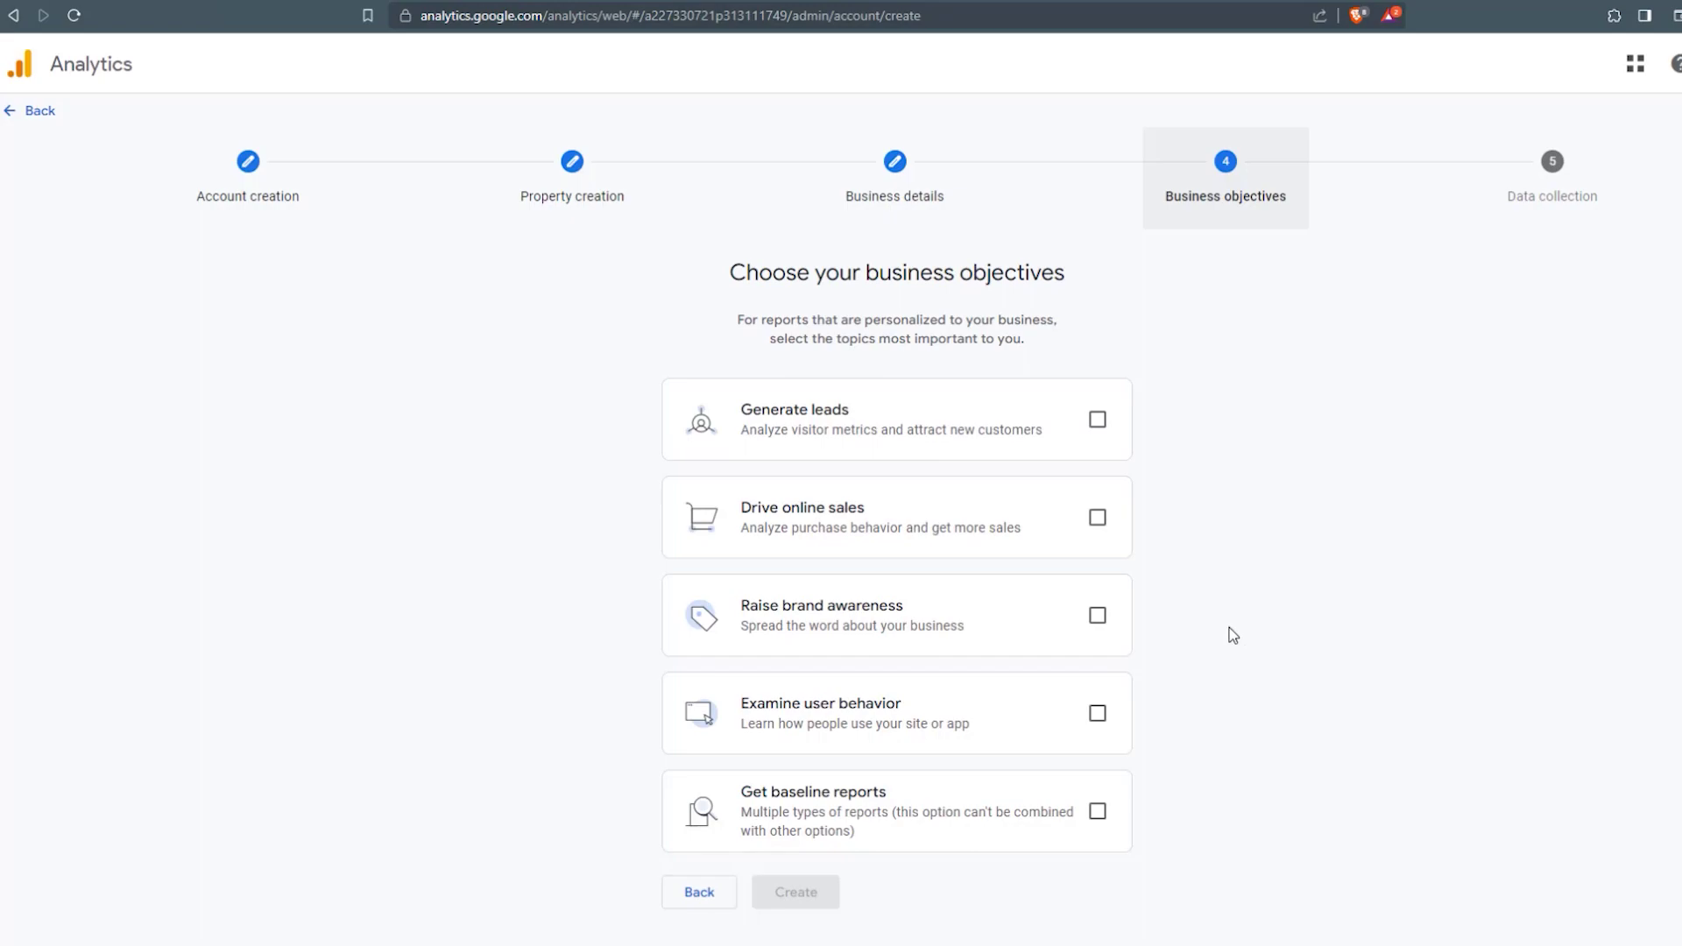
Select the four combinable business objectives and try Get baseline reports in their place.
click(1097, 418)
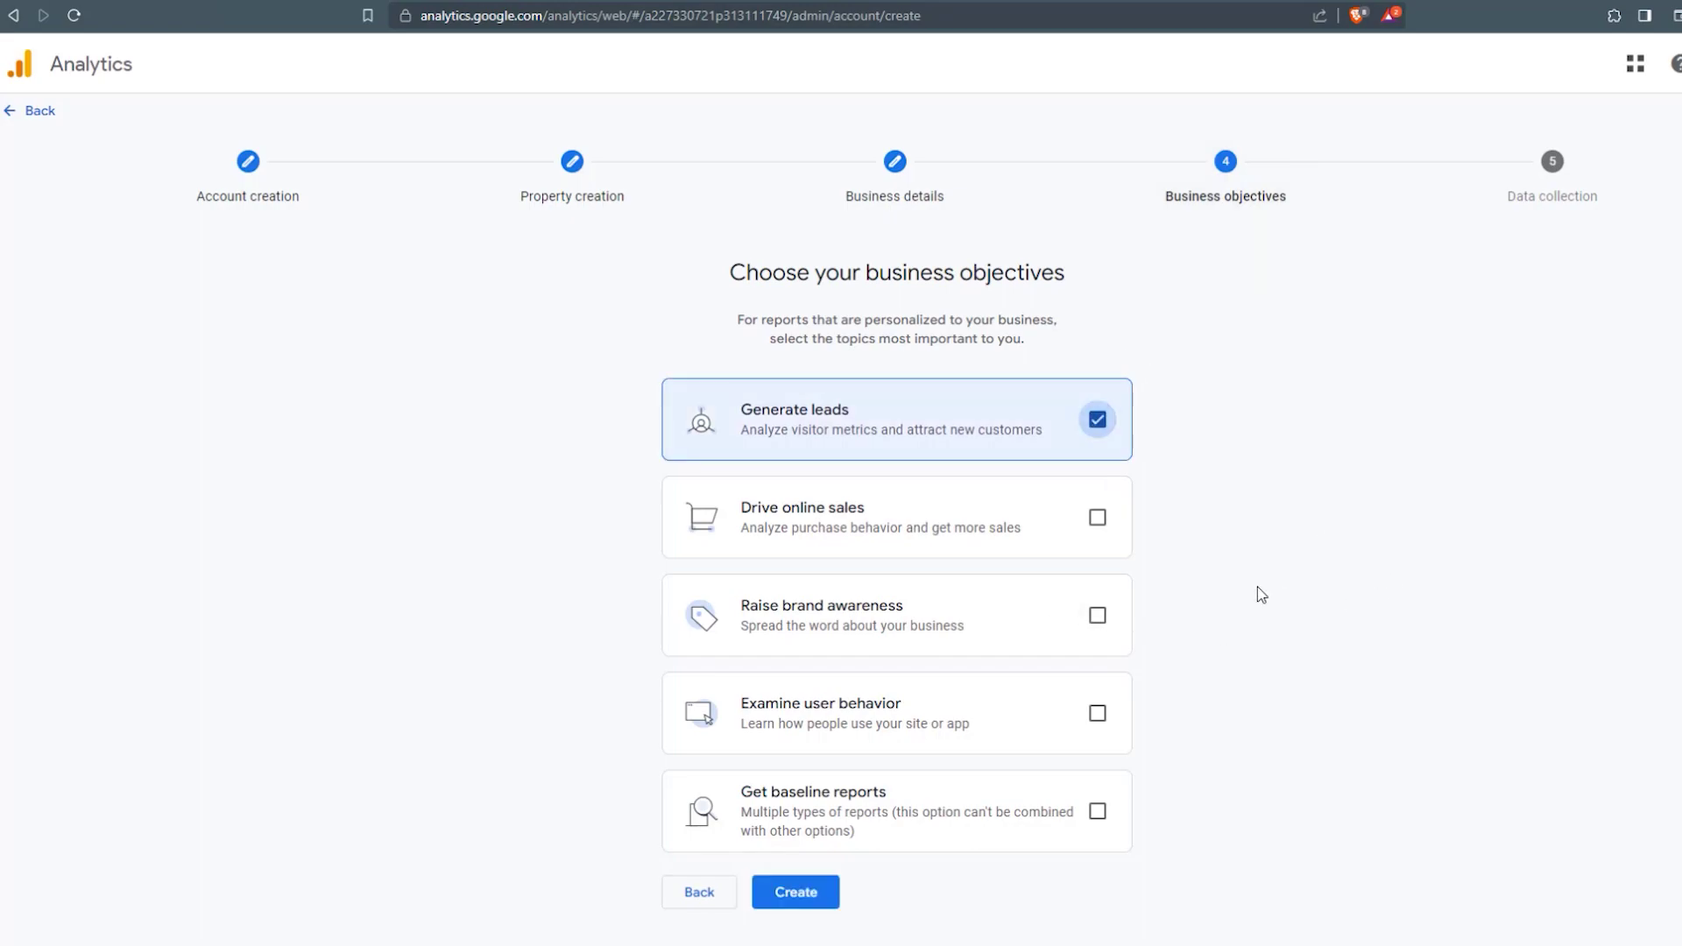
click(1097, 519)
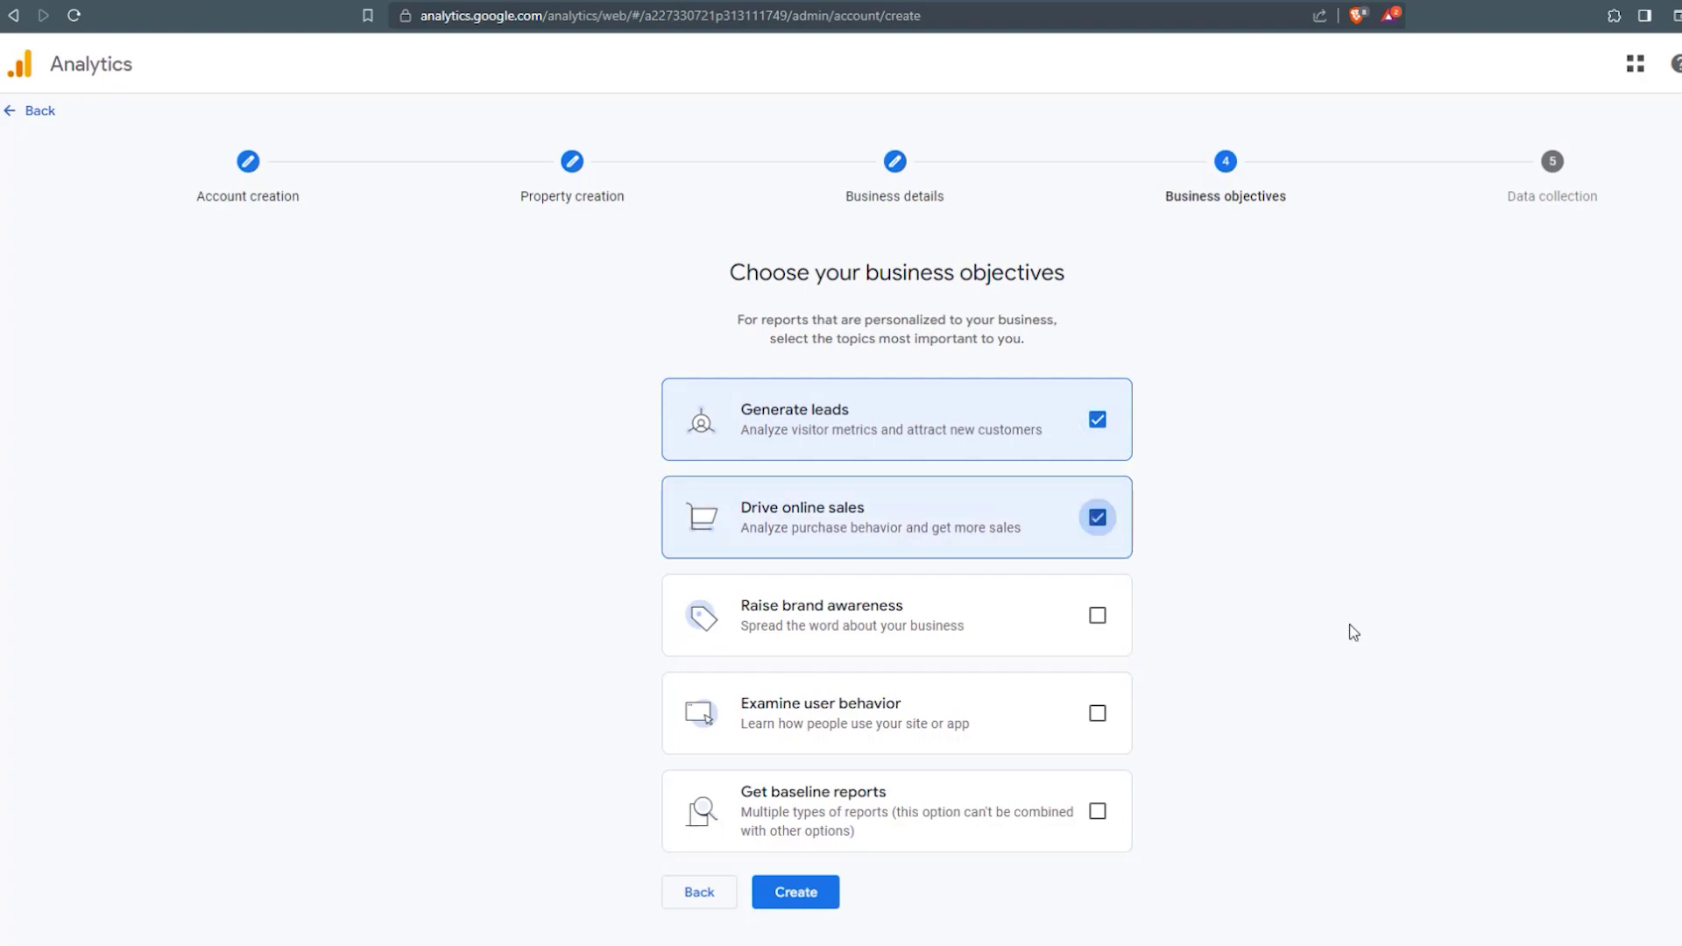
click(1097, 617)
click(1098, 715)
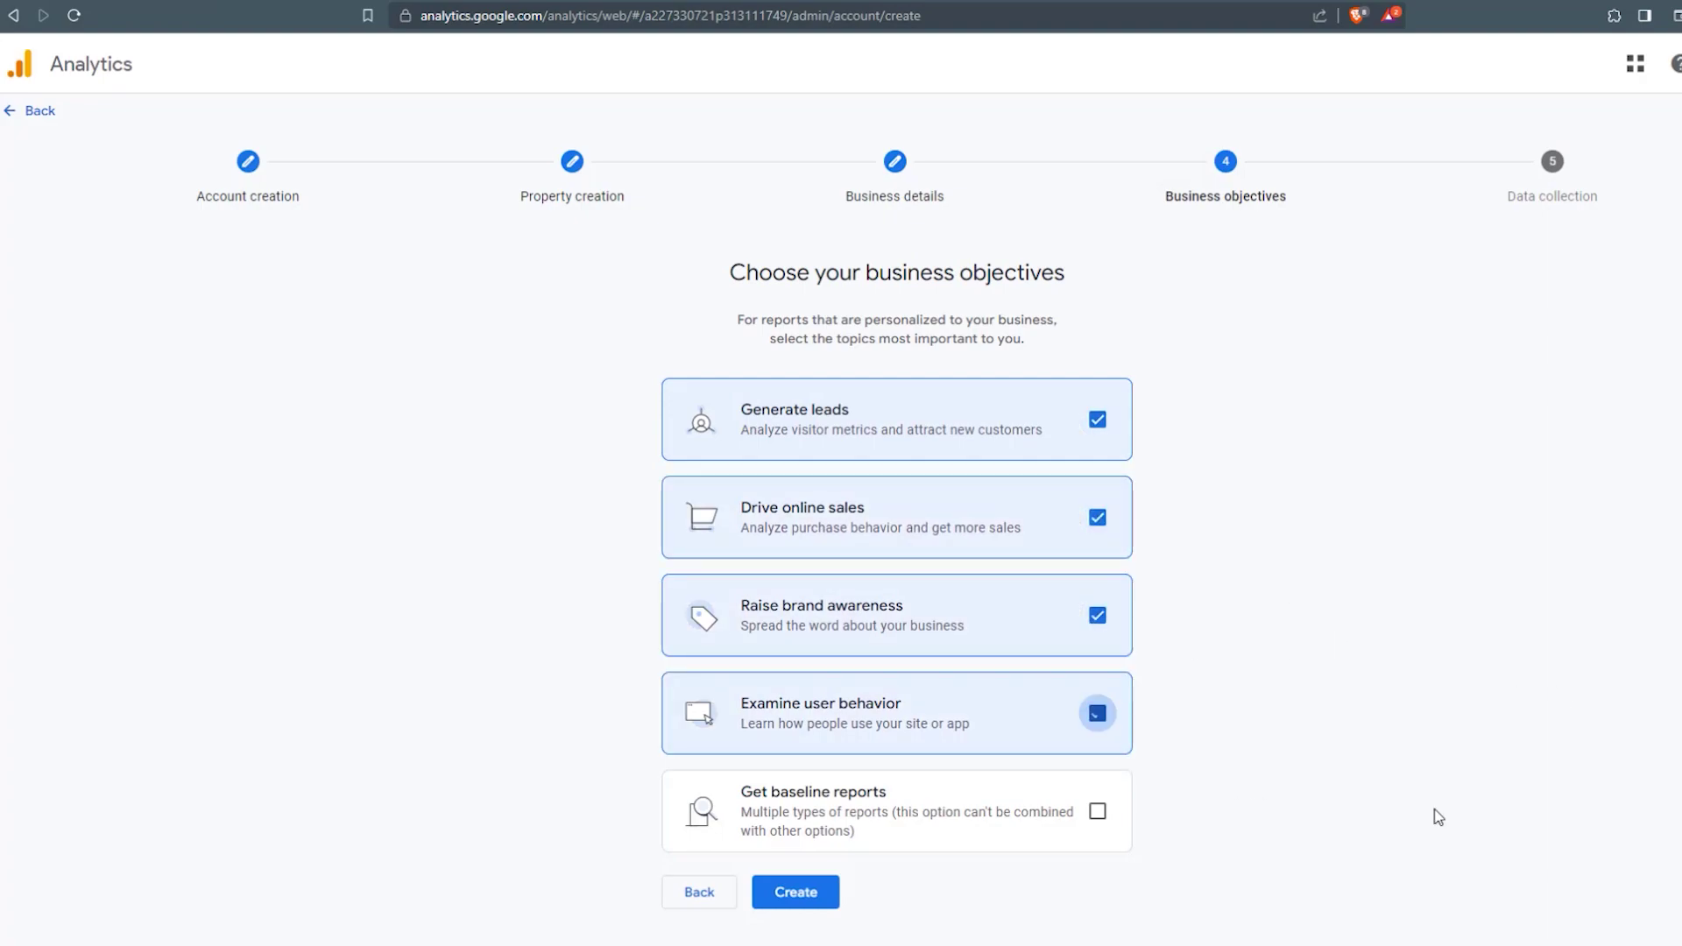
click(1098, 812)
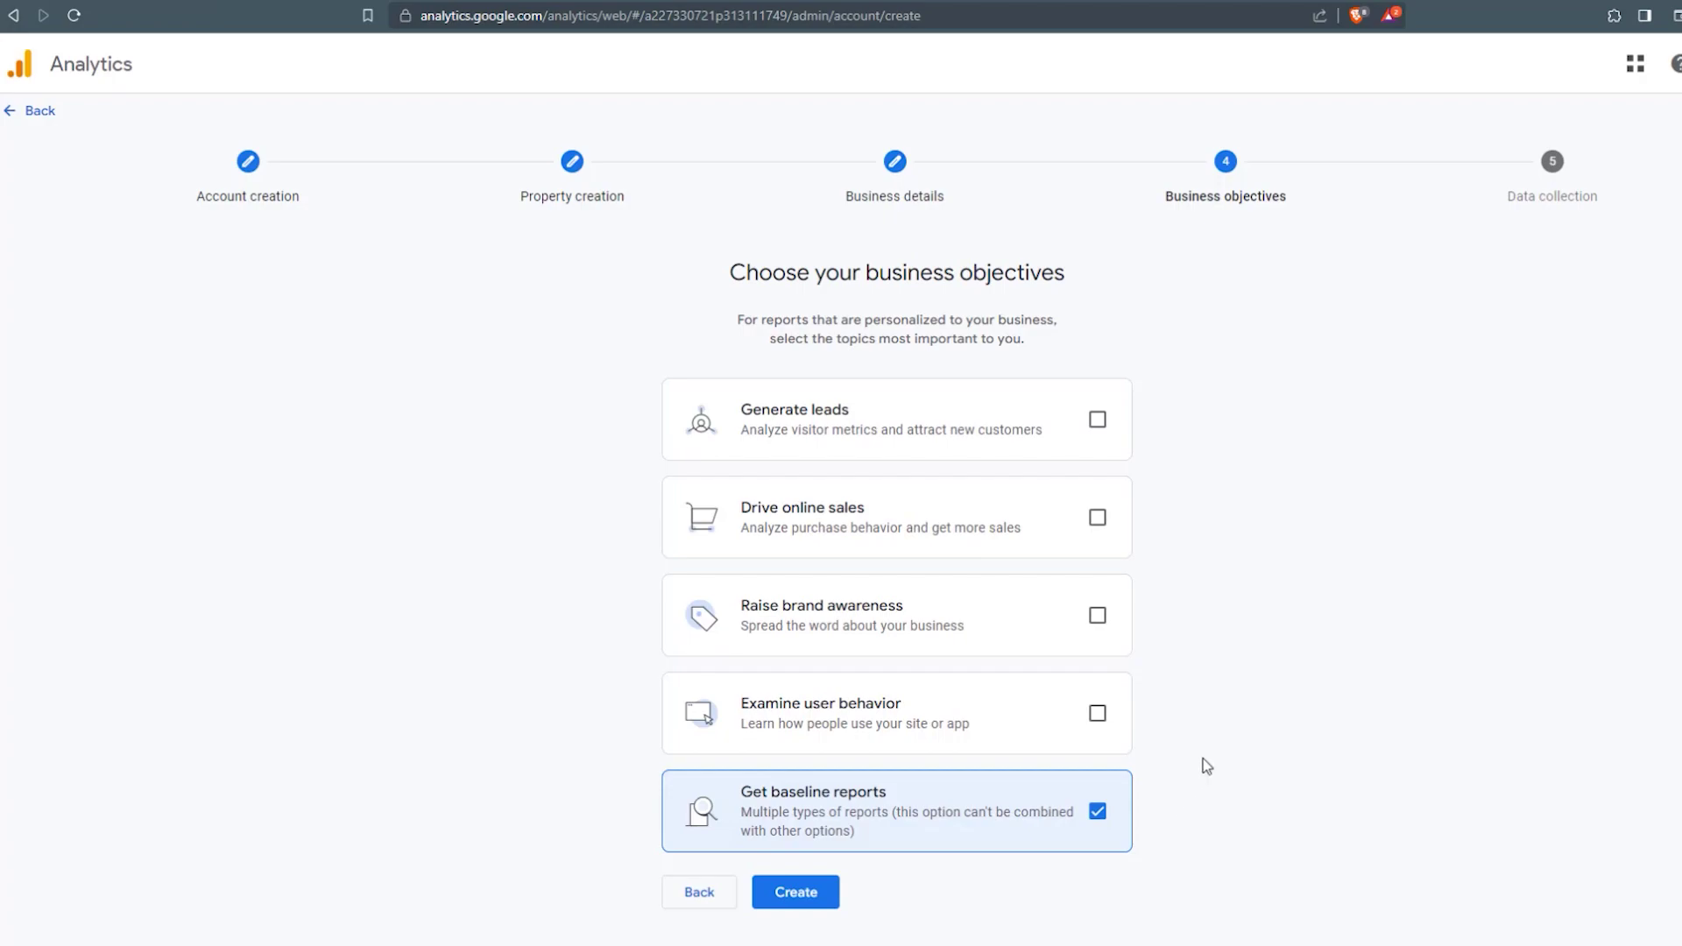
Choose Examine user behavior, Raise brand awareness, Drive online sales and Generate leads as the business objectives, and submit the account creation.
click(1097, 713)
click(1097, 614)
click(1096, 517)
click(1097, 424)
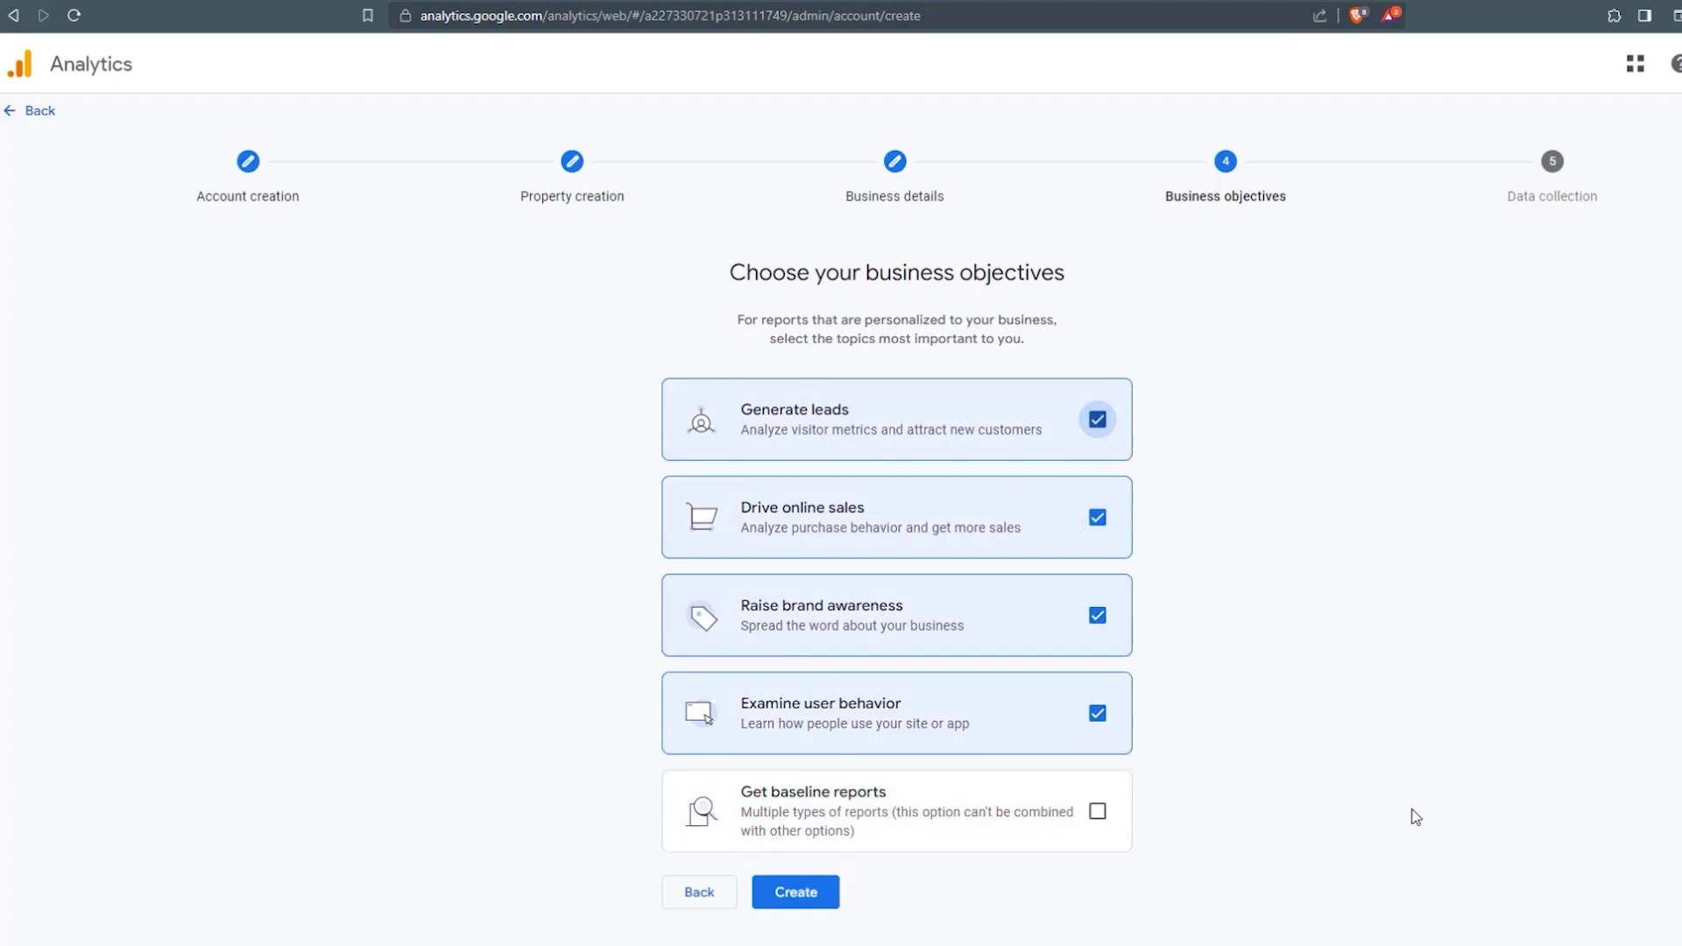
click(819, 894)
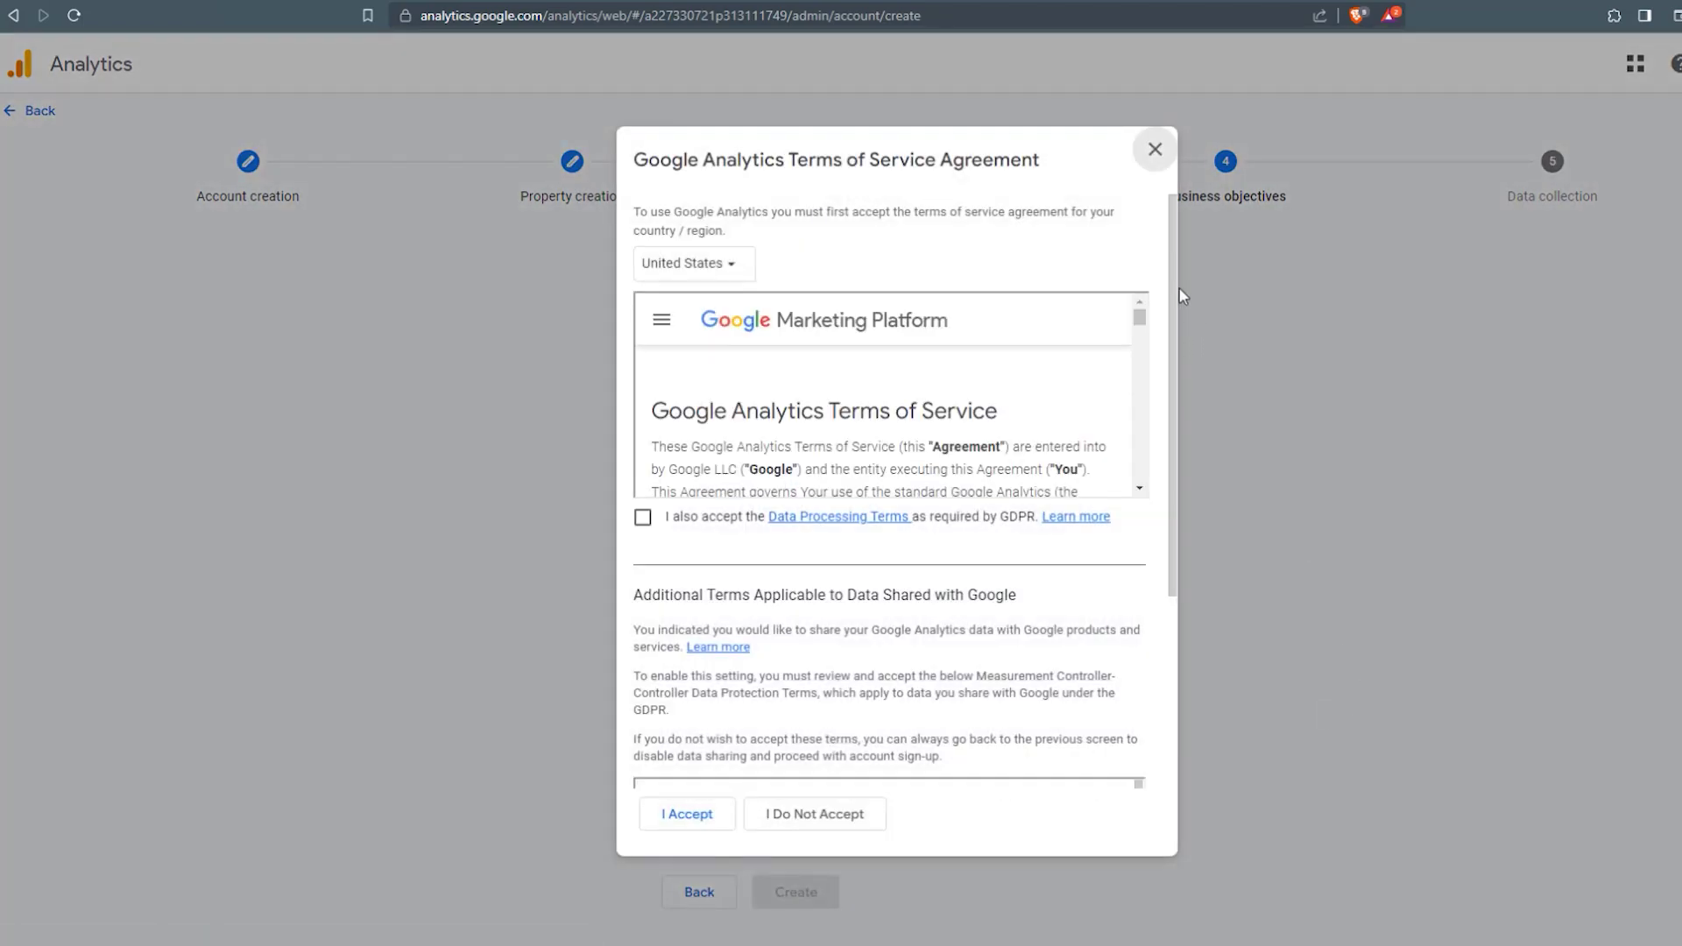
Accept the Google Analytics Terms of Service, including the GDPR Data Processing Terms and the Measurement Controller-Controller Data Protection Terms.
drag(1141, 317, 1152, 485)
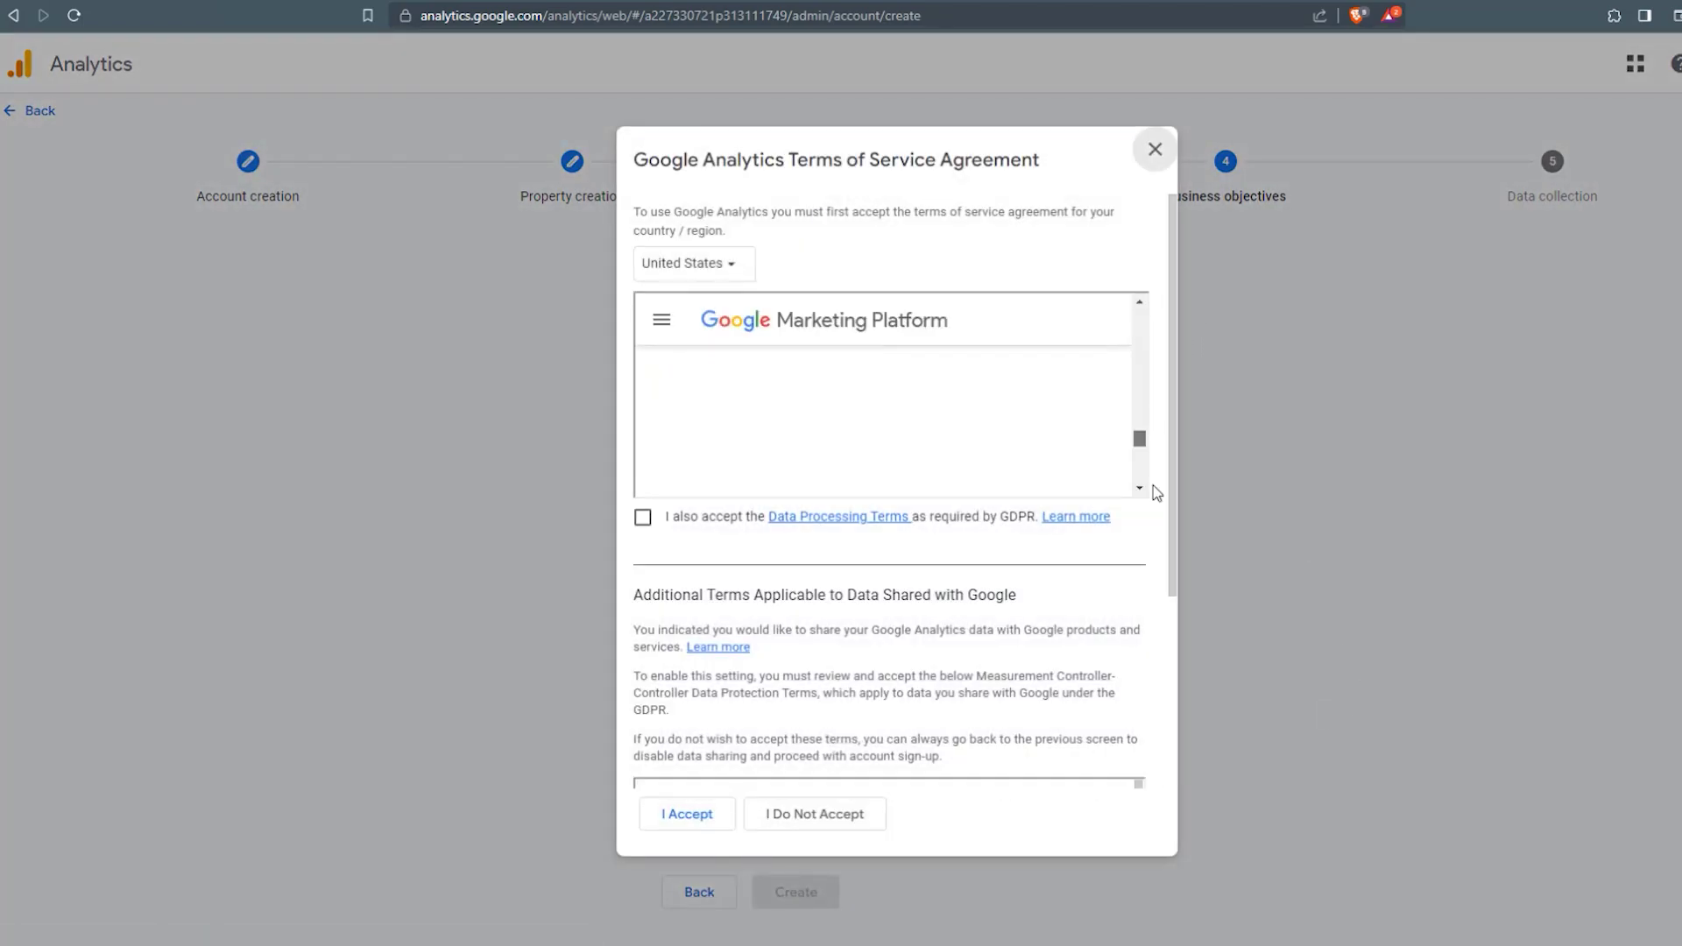
click(642, 517)
scroll(1150, 532, down, 3)
scroll(1074, 675, down, 5)
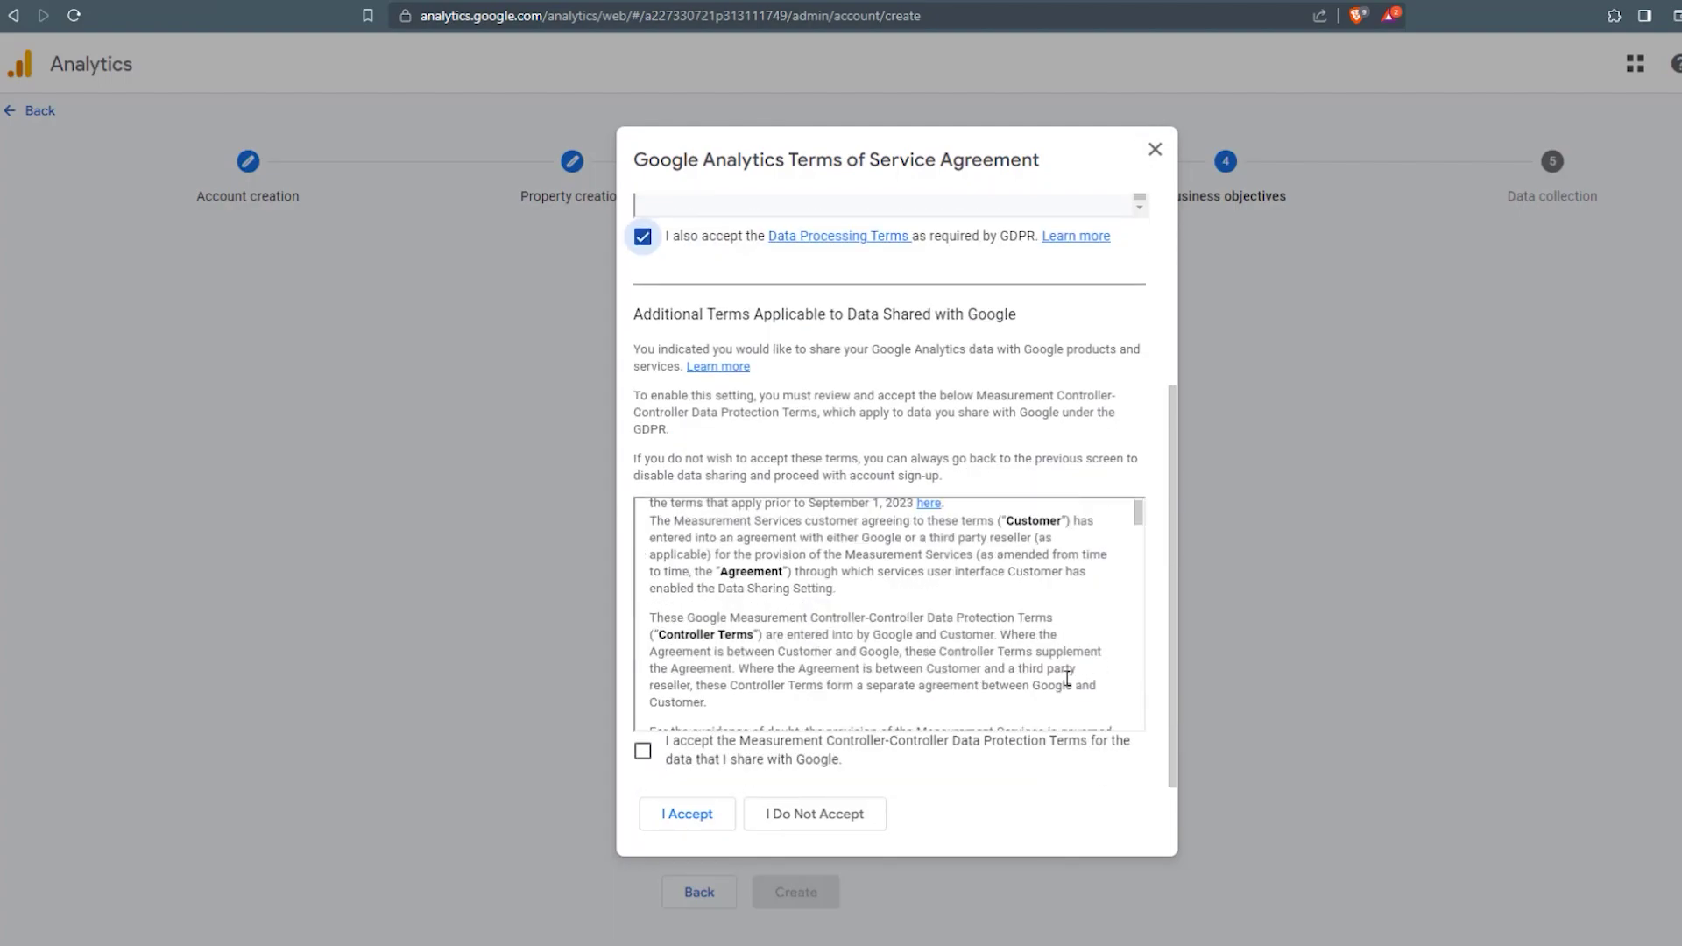
click(640, 754)
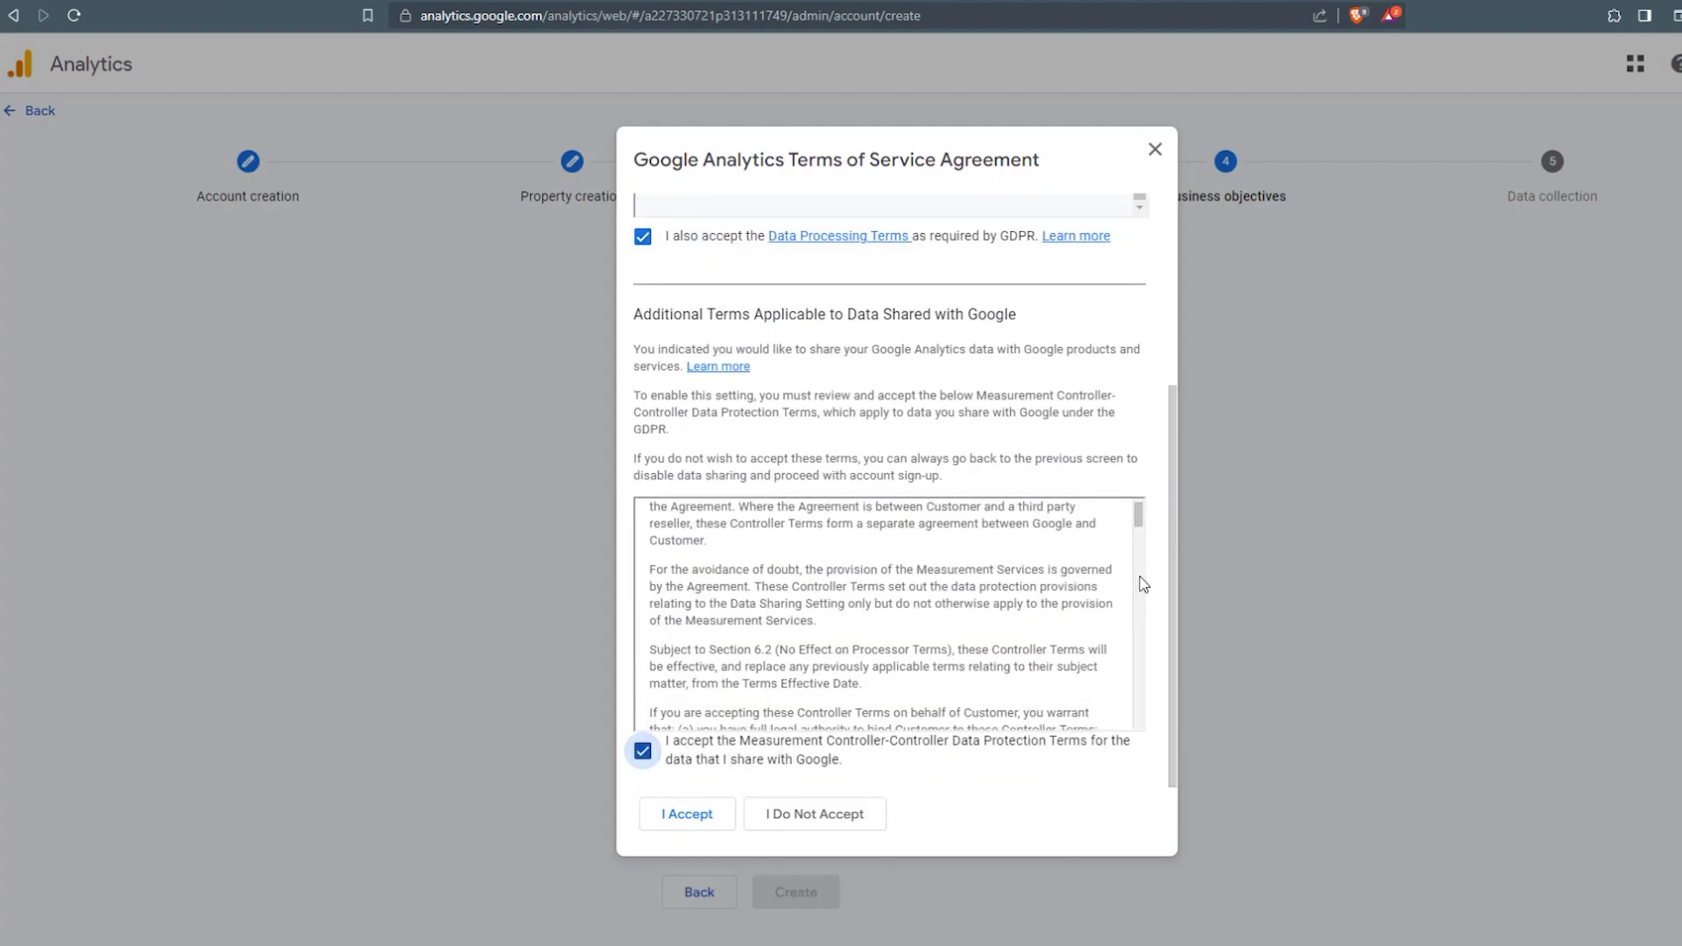
click(670, 816)
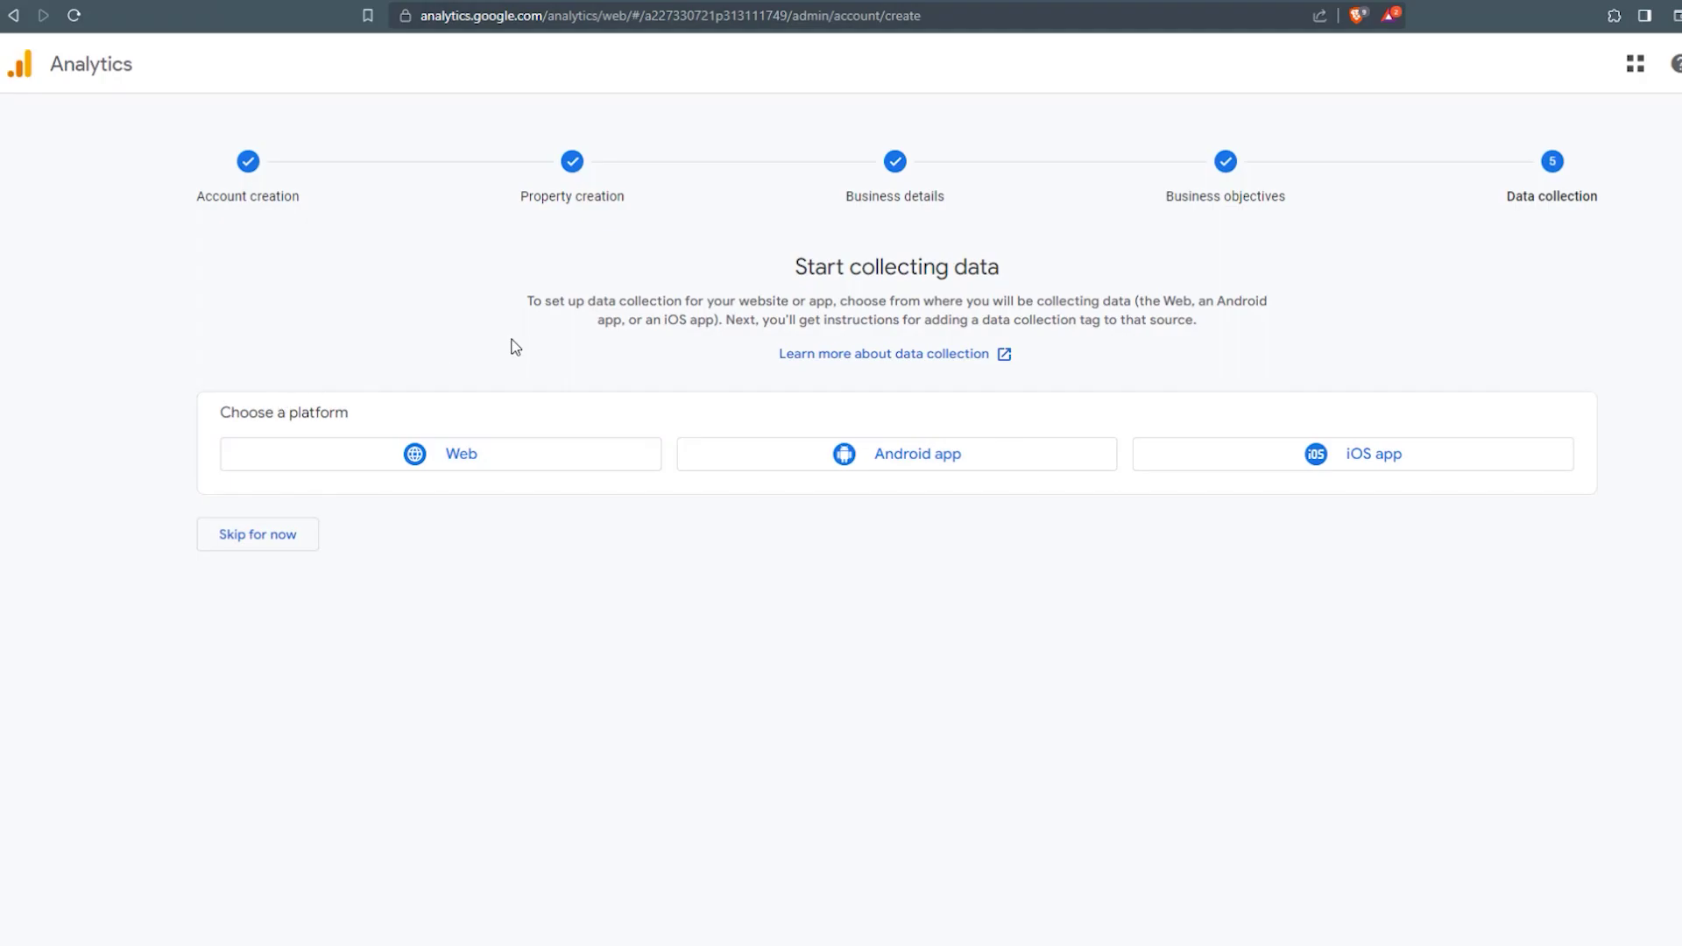
Start a Web data stream in Google Analytics and name it Local Heating Repair.
click(440, 455)
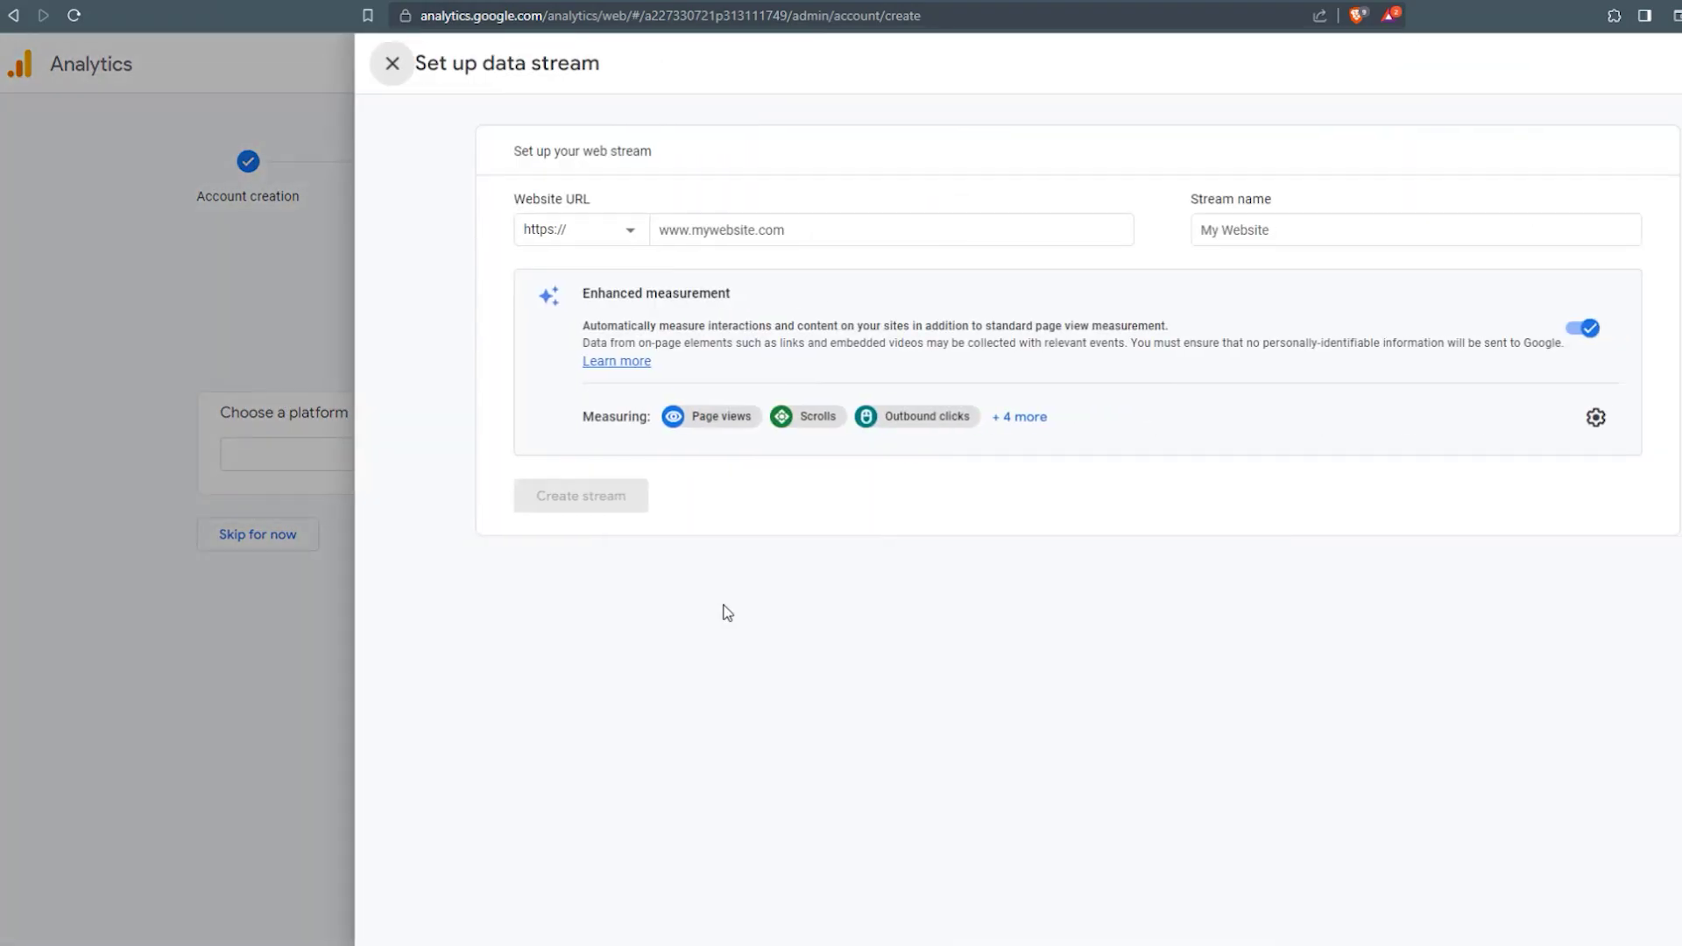
click(1290, 228)
text(Get baseline reports)
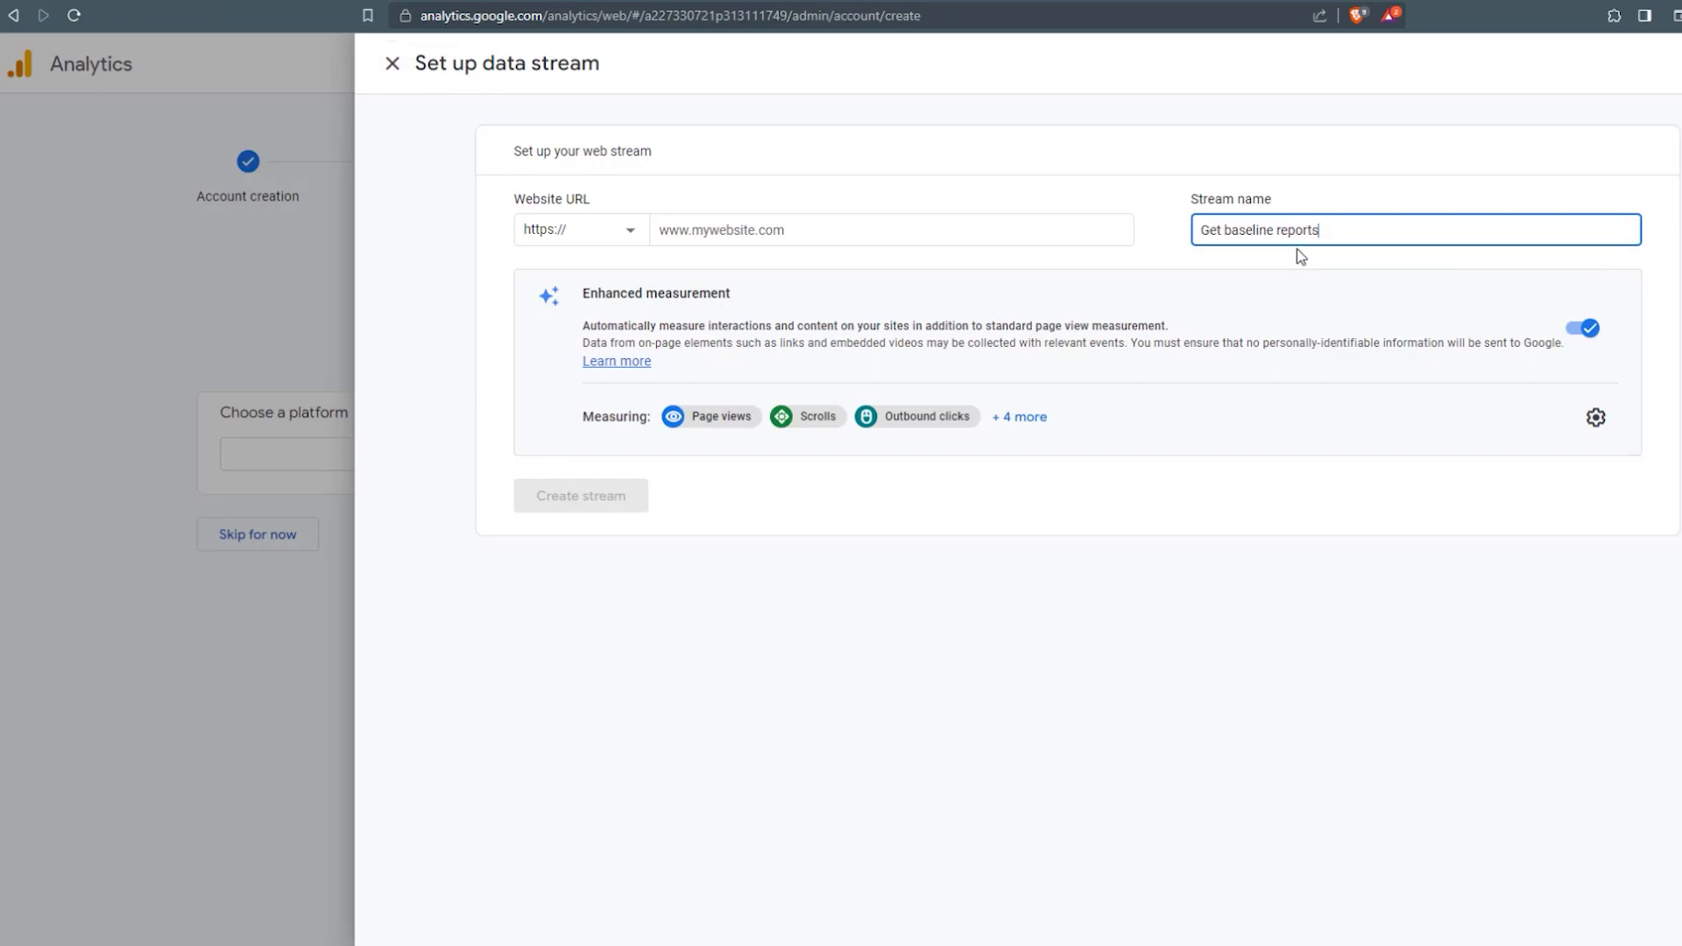
key(ctrl+a)
key(BackSpace)
text(Local Heating R)
click(739, 226)
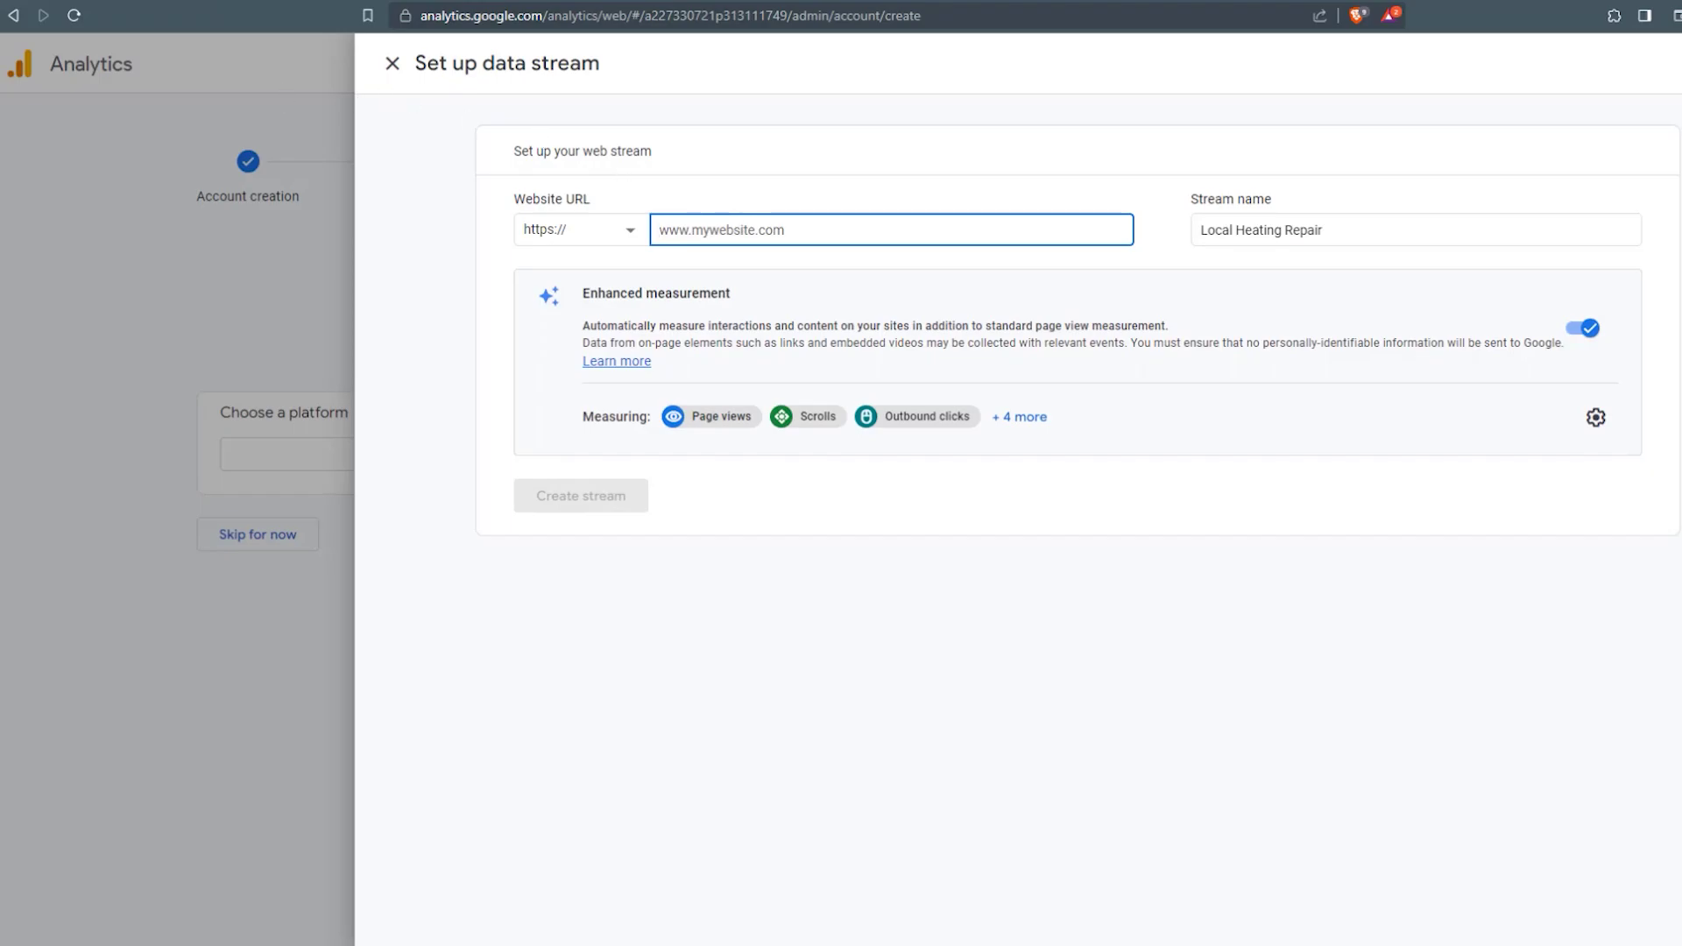
click(315, 0)
click(552, 16)
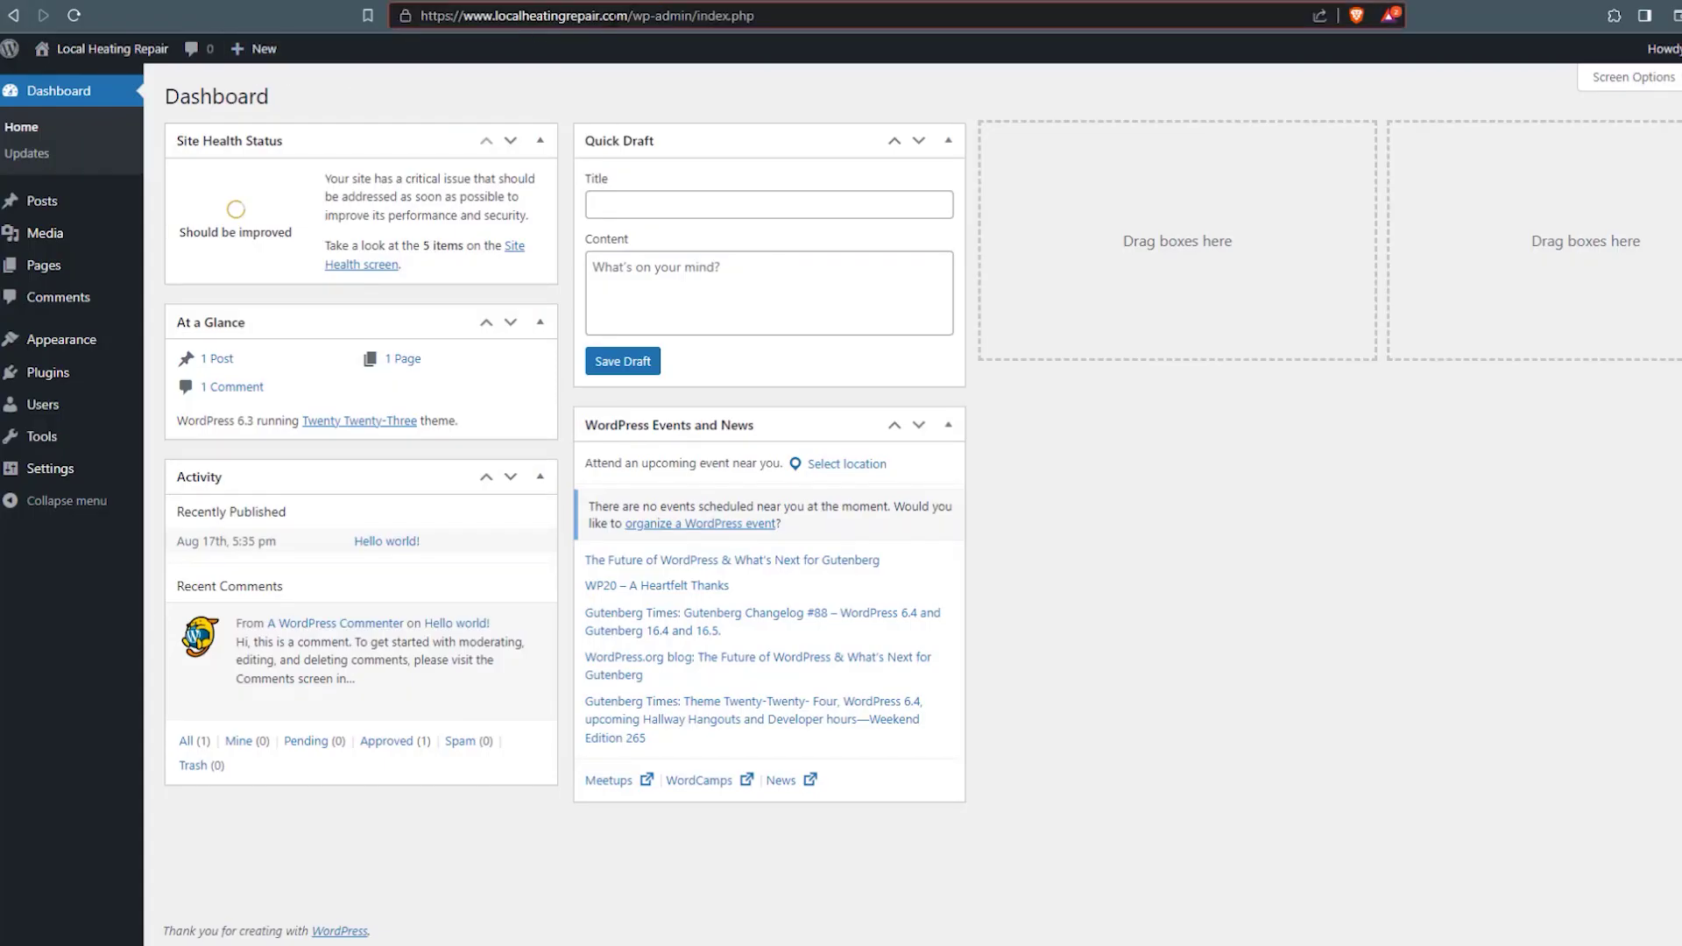
drag(628, 16, 496, 21)
key(ctrl+c)
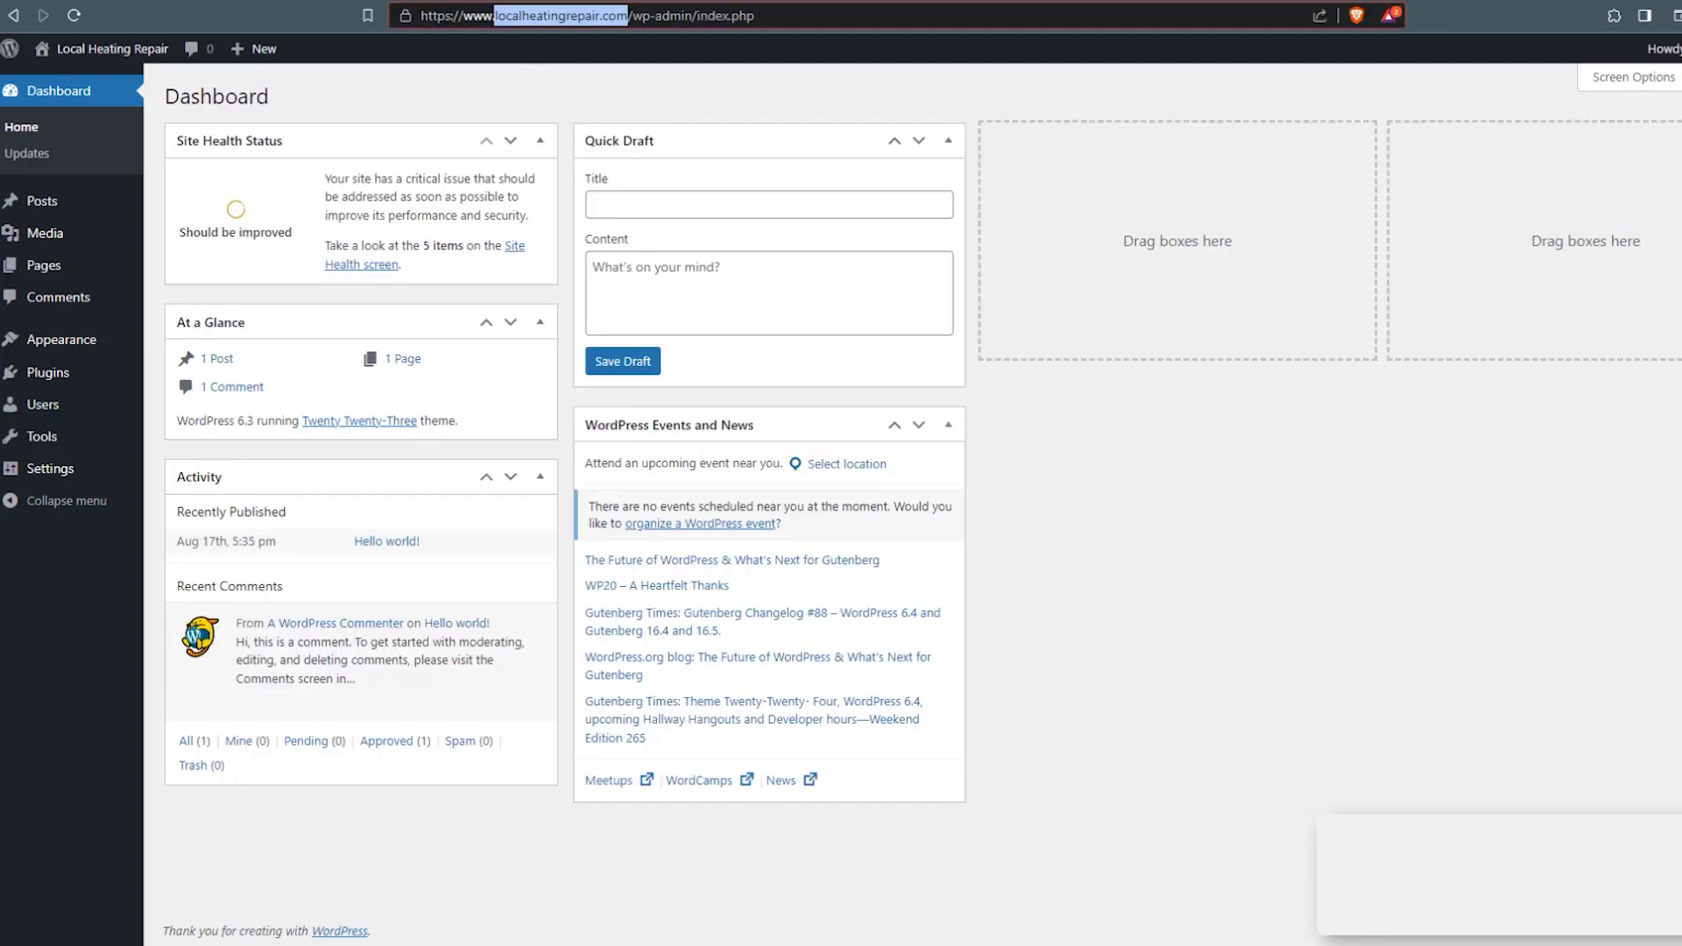
click(132, 0)
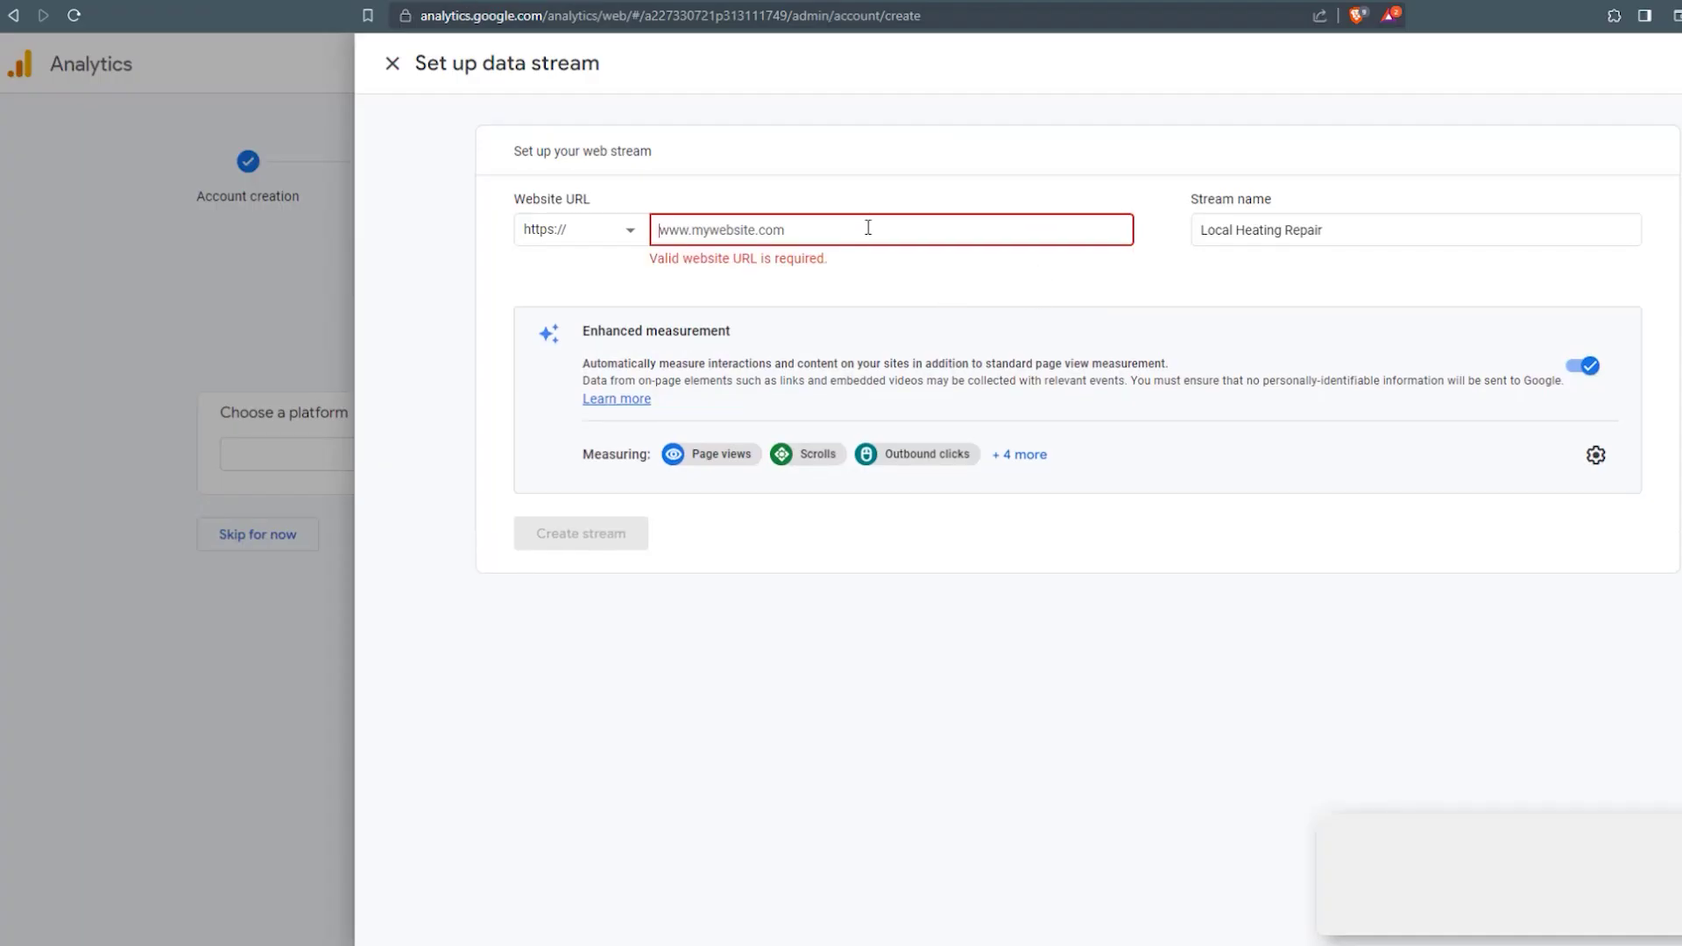
text(www.)
key(ctrl+v)
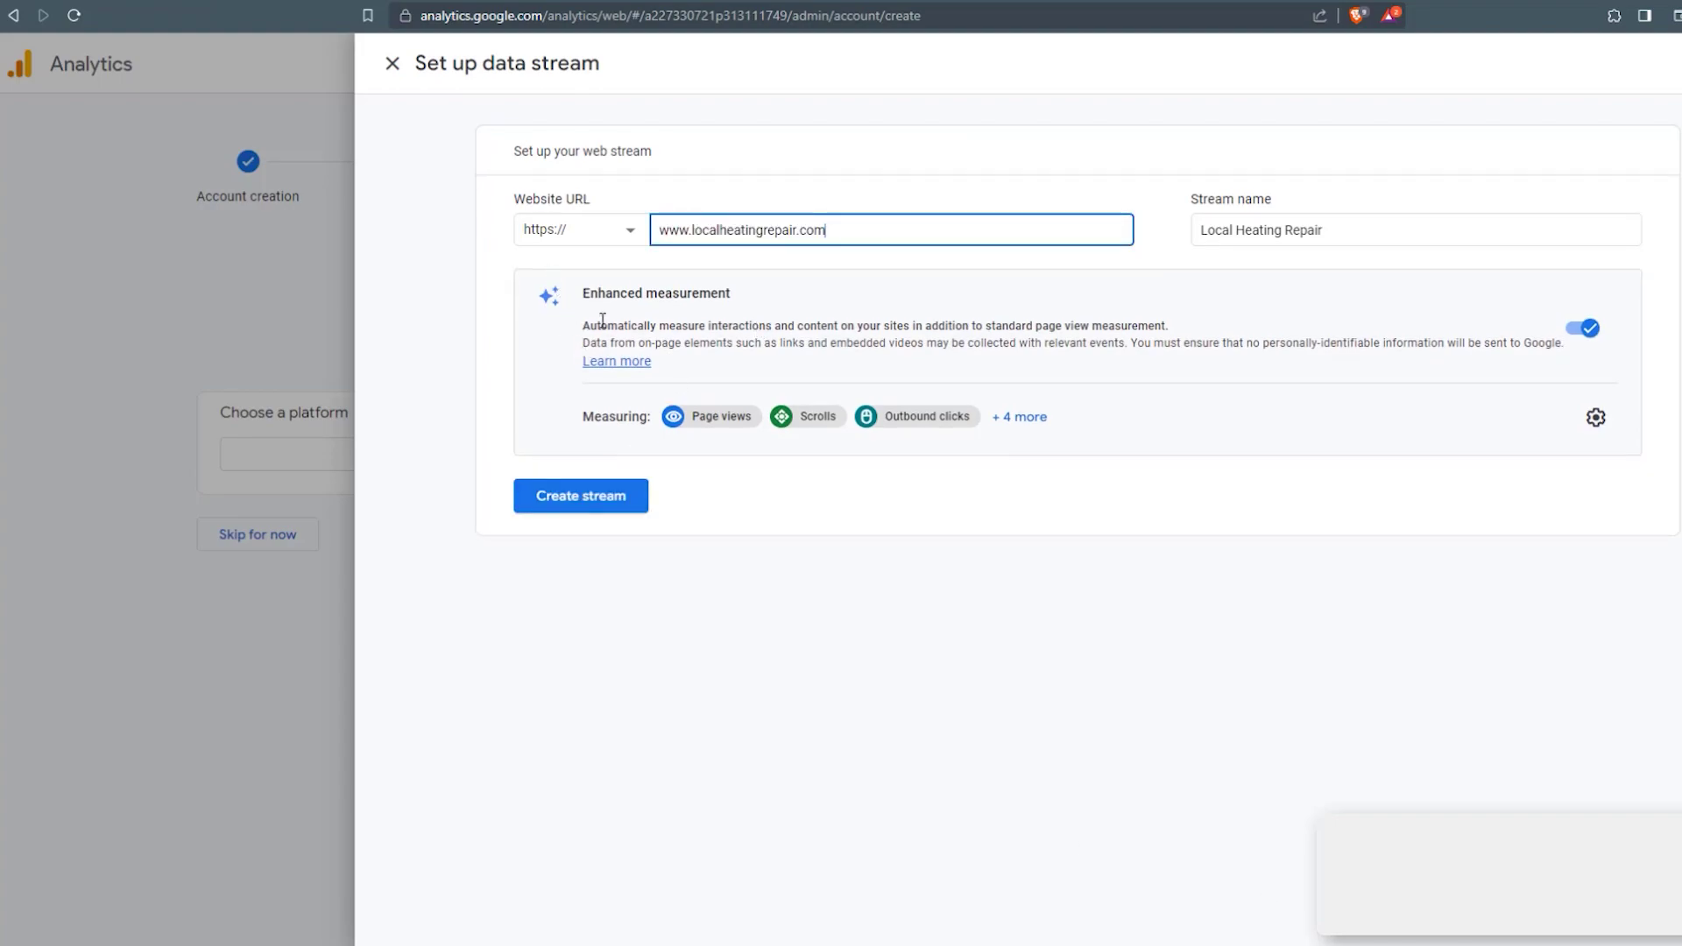
click(595, 499)
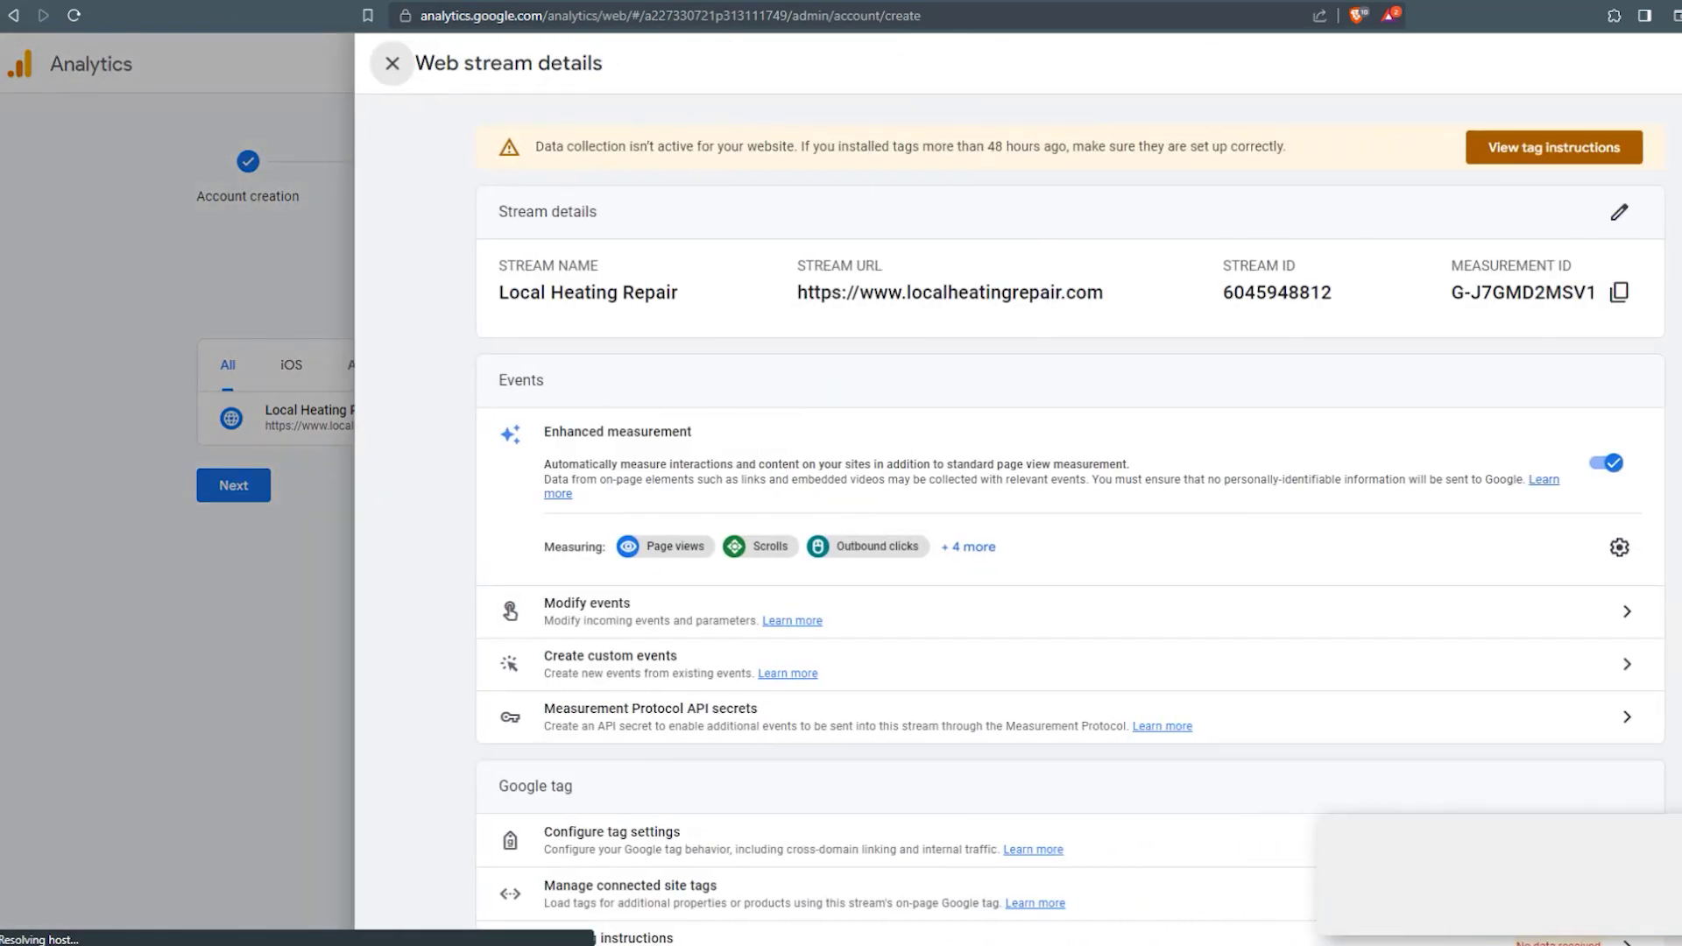
Open the stream's tag instructions and copy the Google tag code for manual installation.
click(1550, 146)
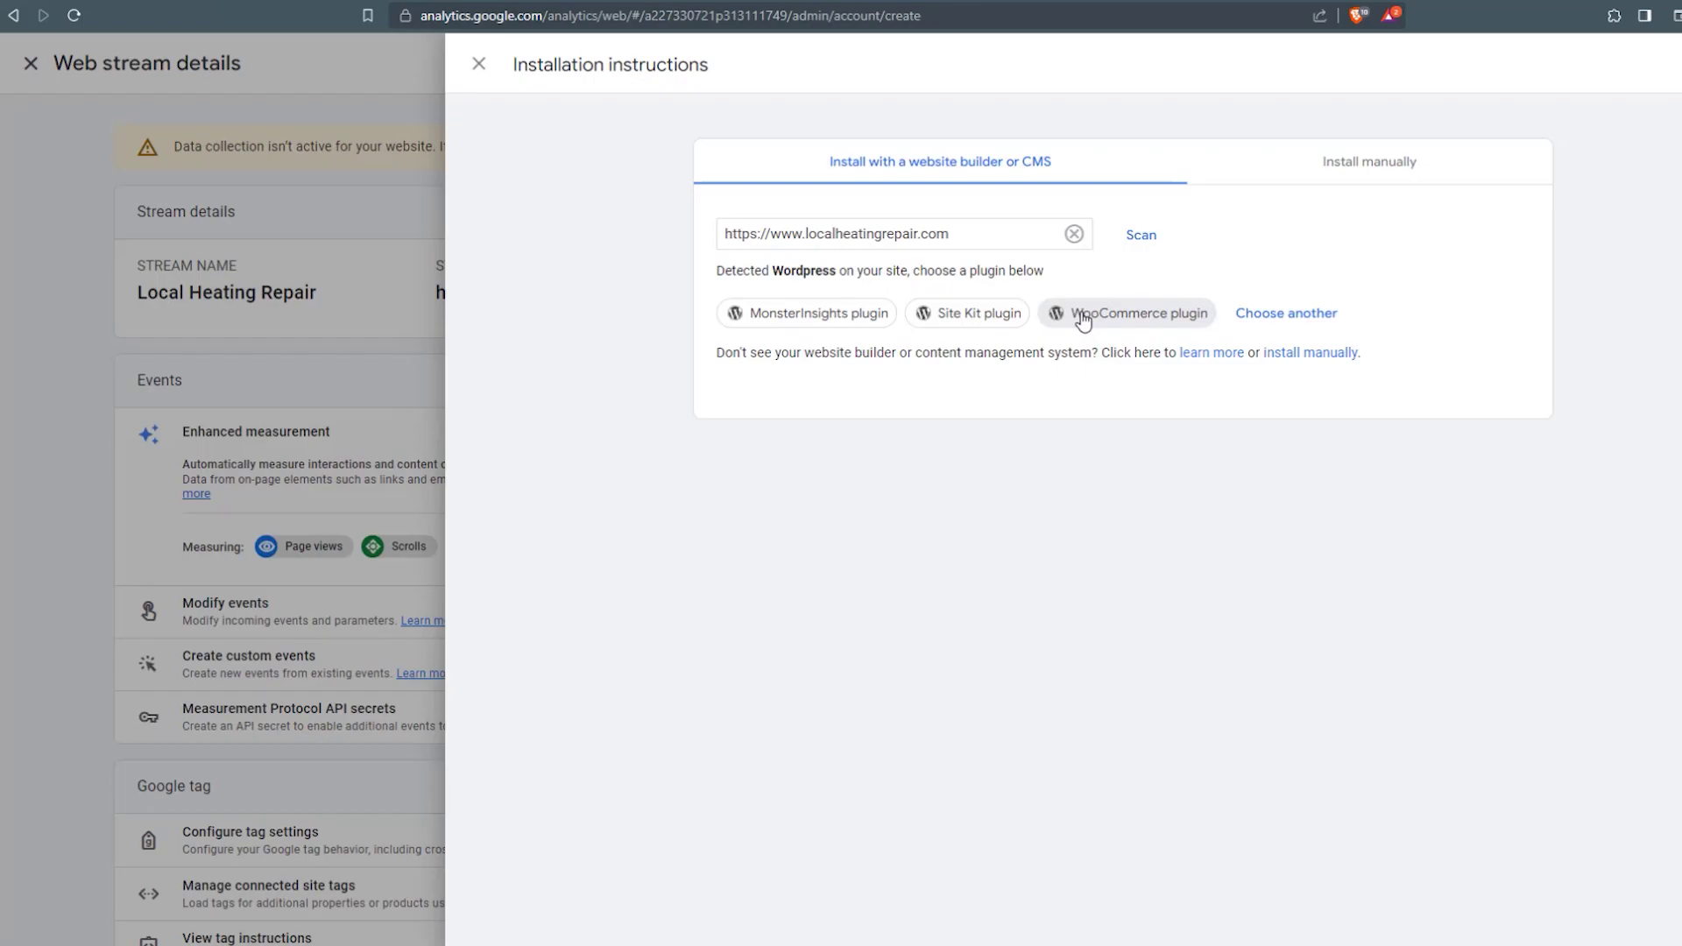
click(1358, 168)
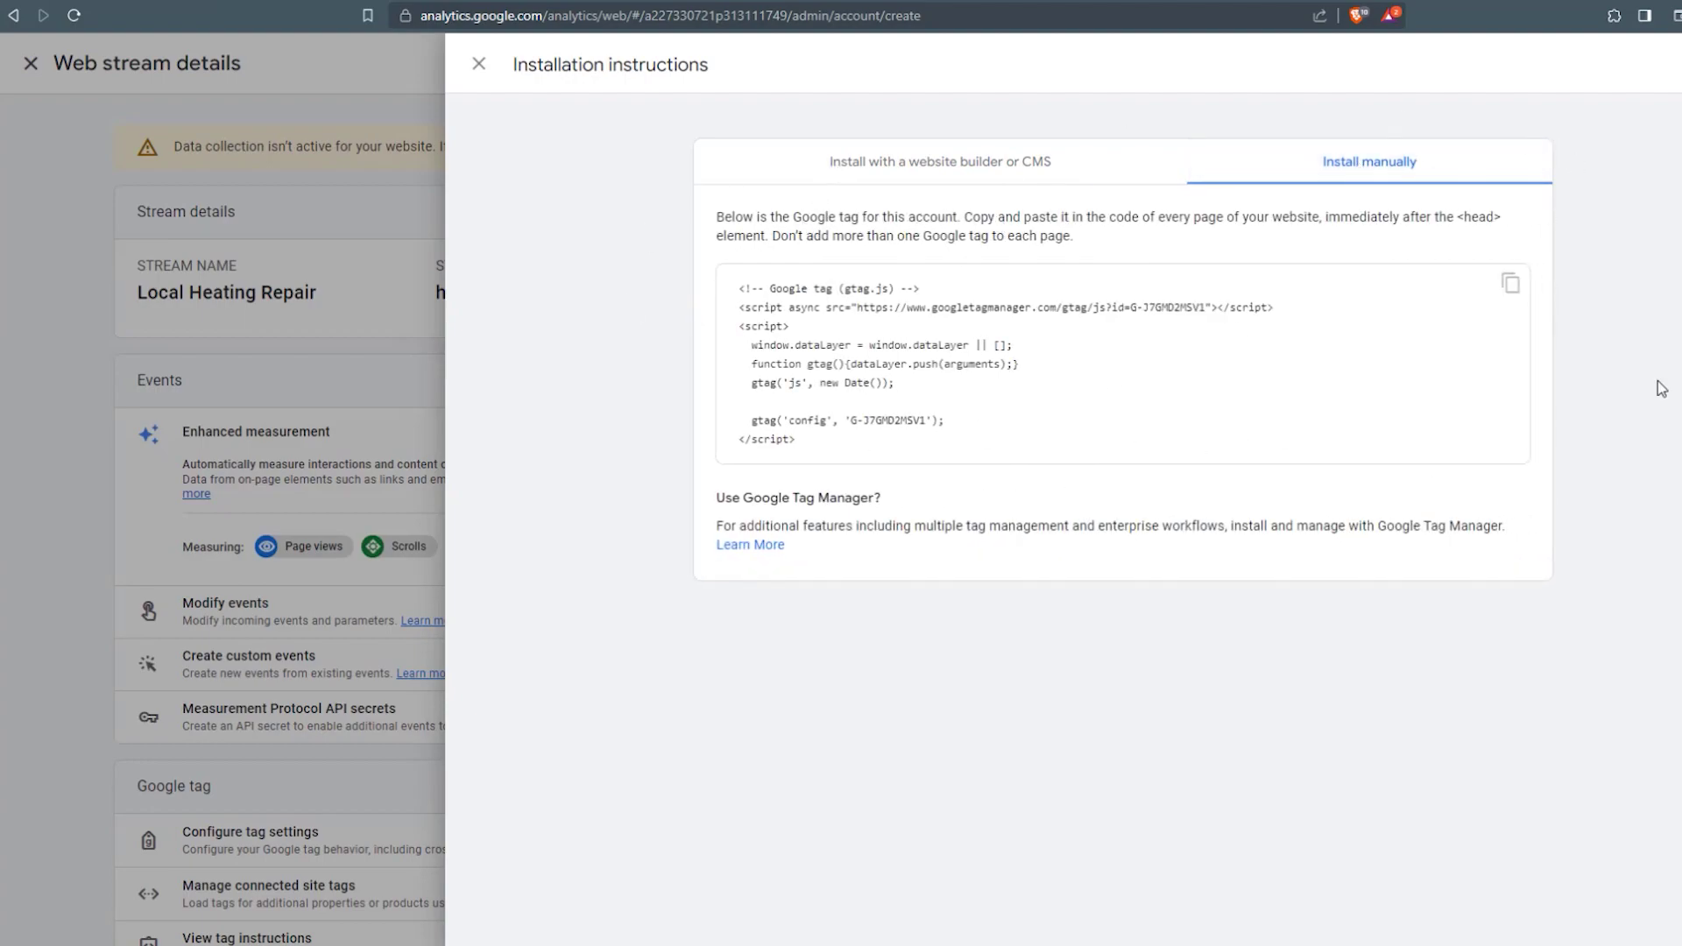
click(1513, 289)
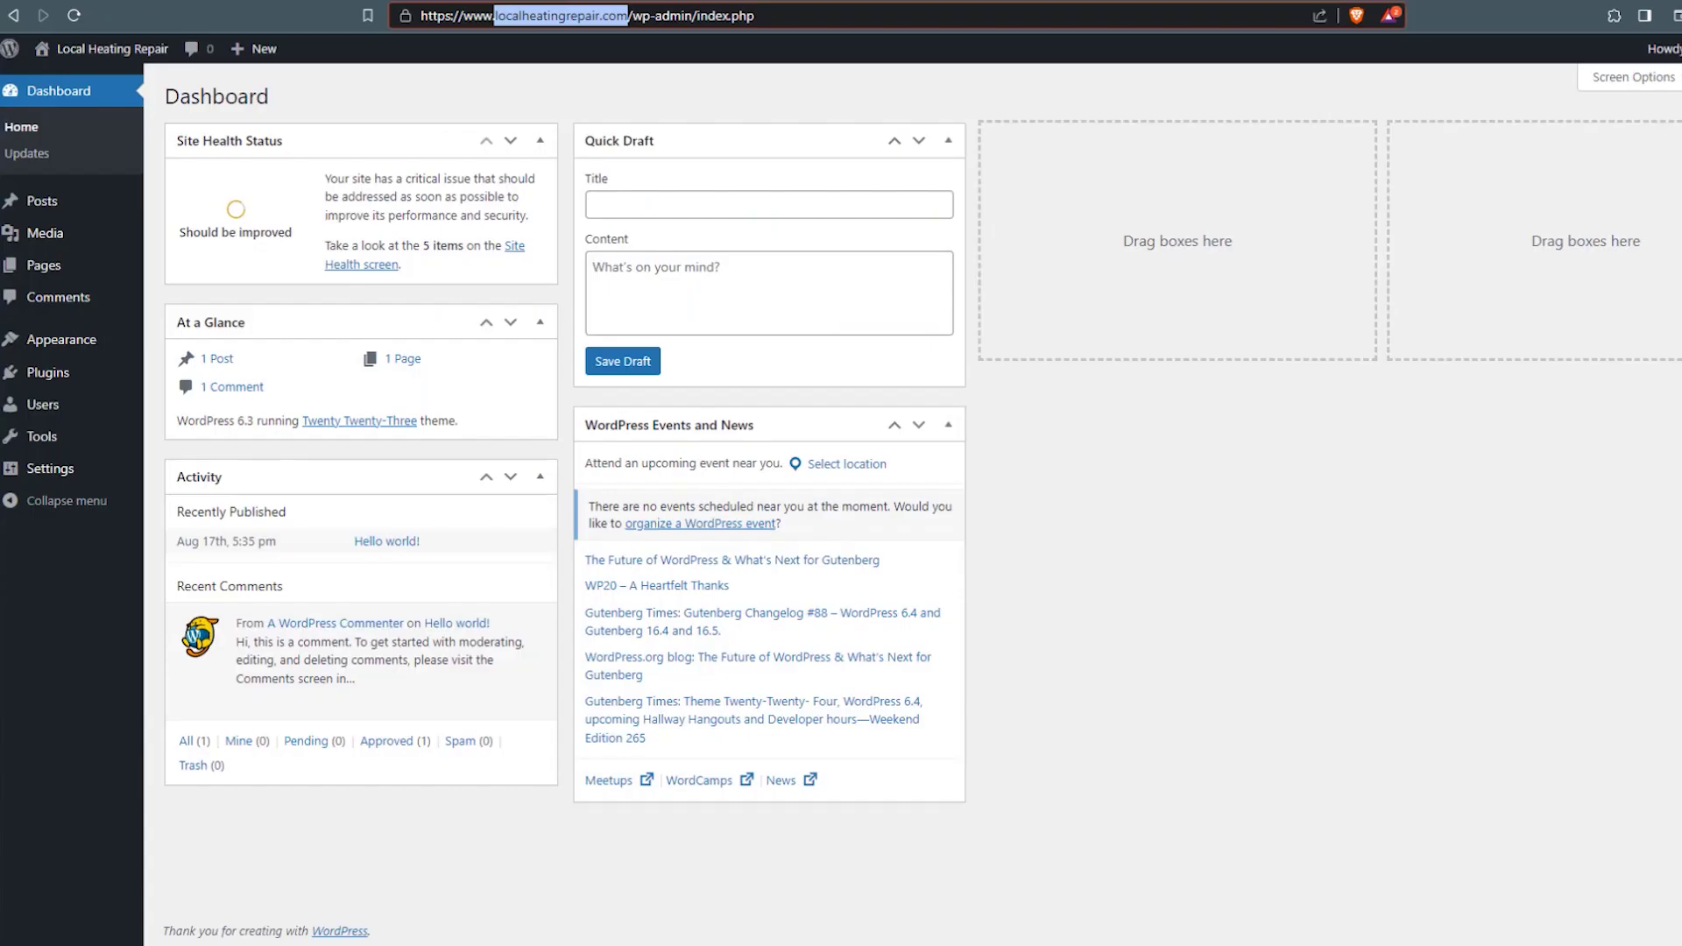
In the WordPress admin, search new plugins for "header and footer", and install and activate WPCode – Insert Headers and Footers.
click(1043, 453)
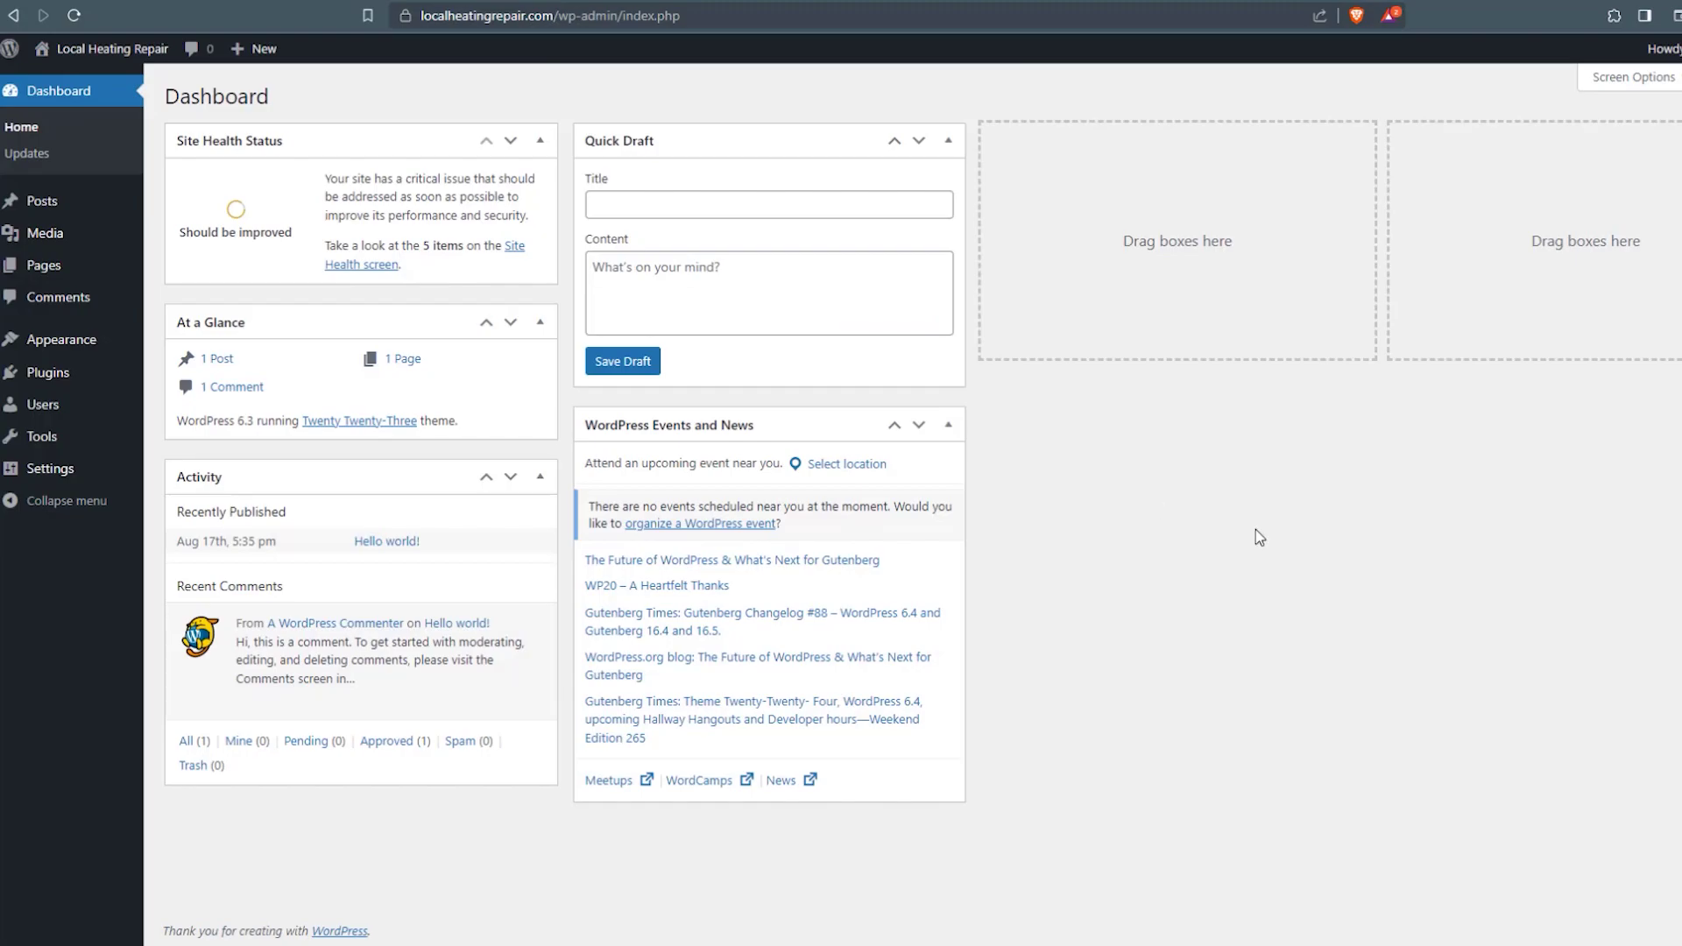
click(49, 374)
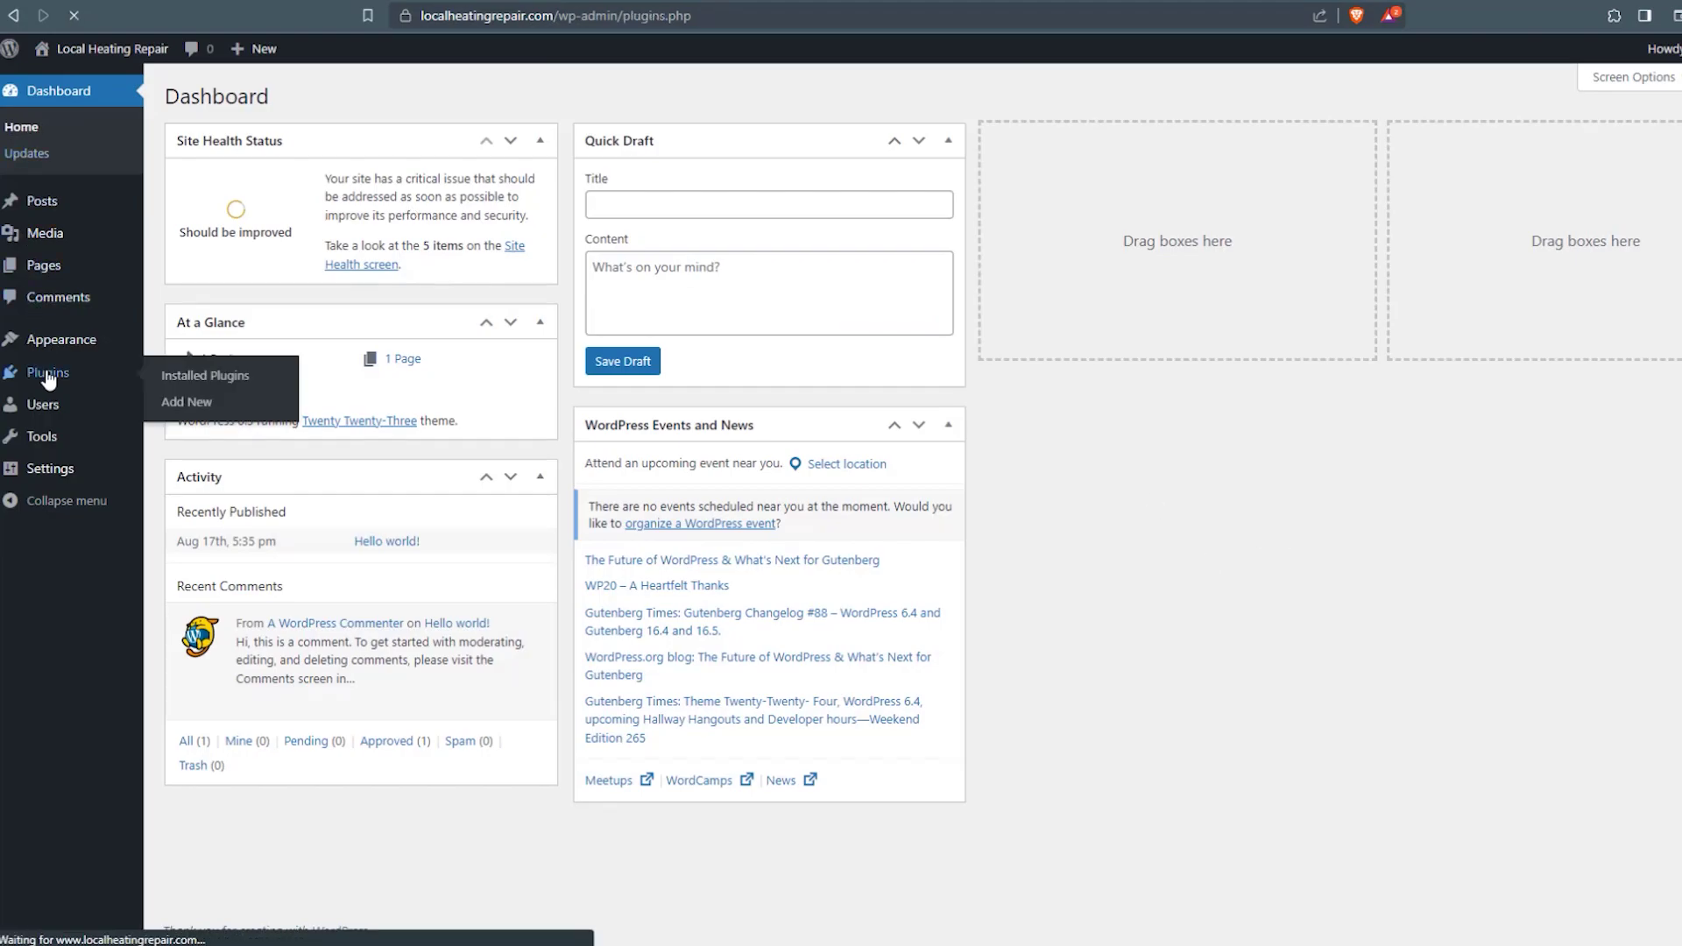
click(276, 97)
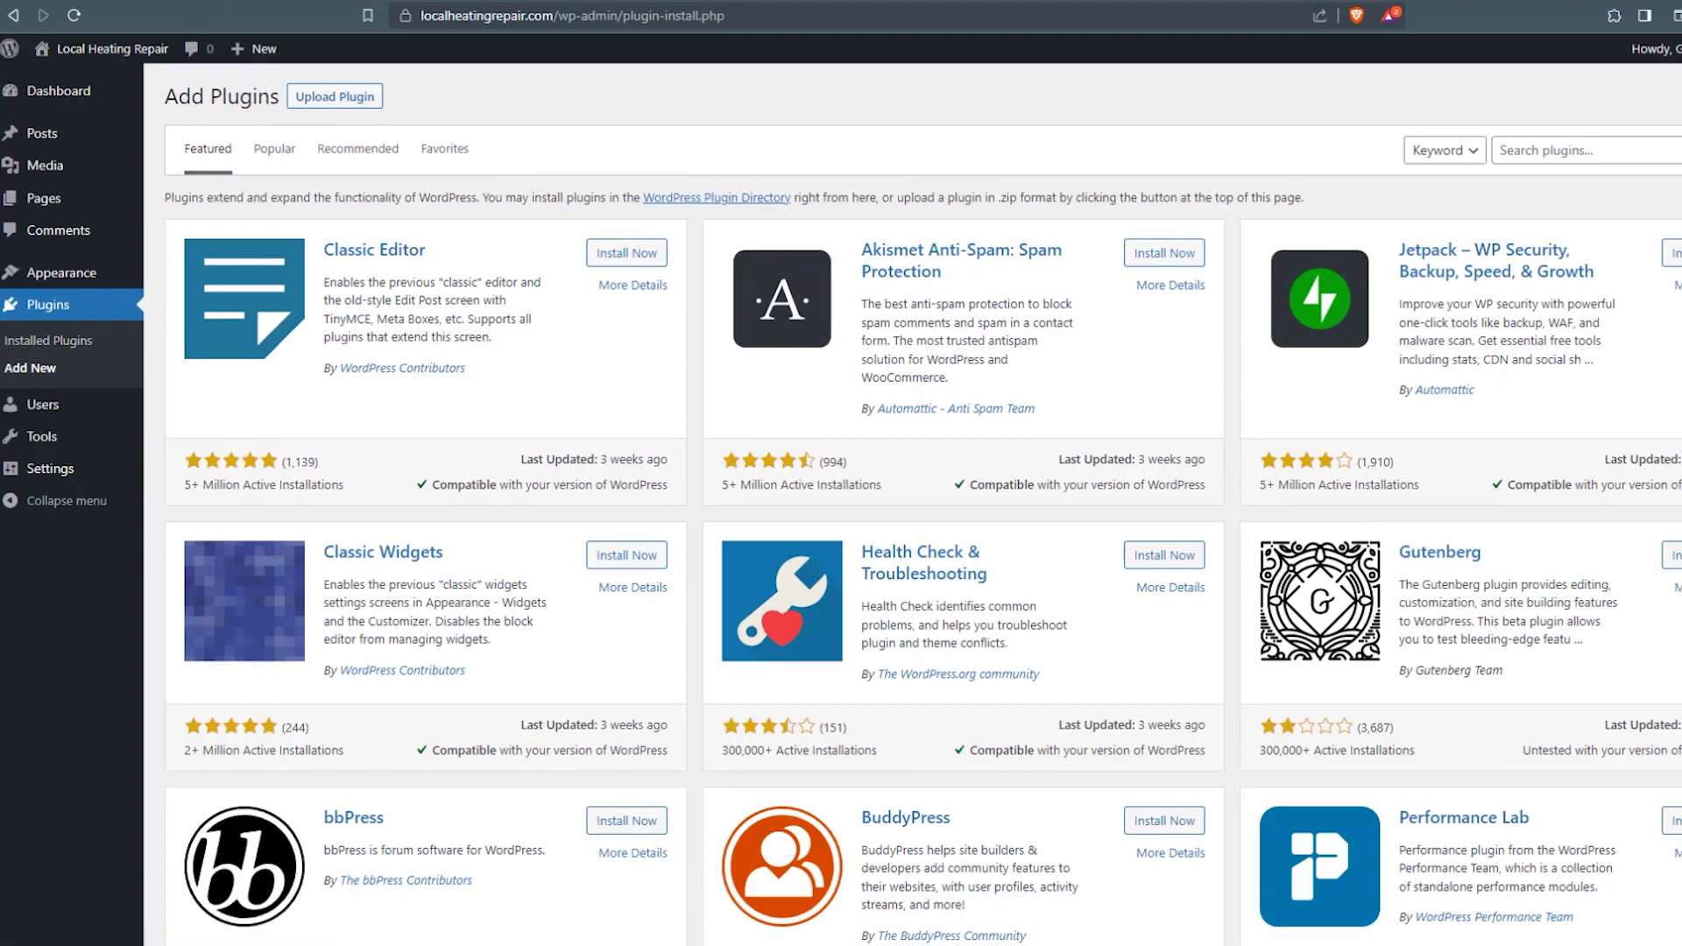
click(1541, 150)
text(header anf)
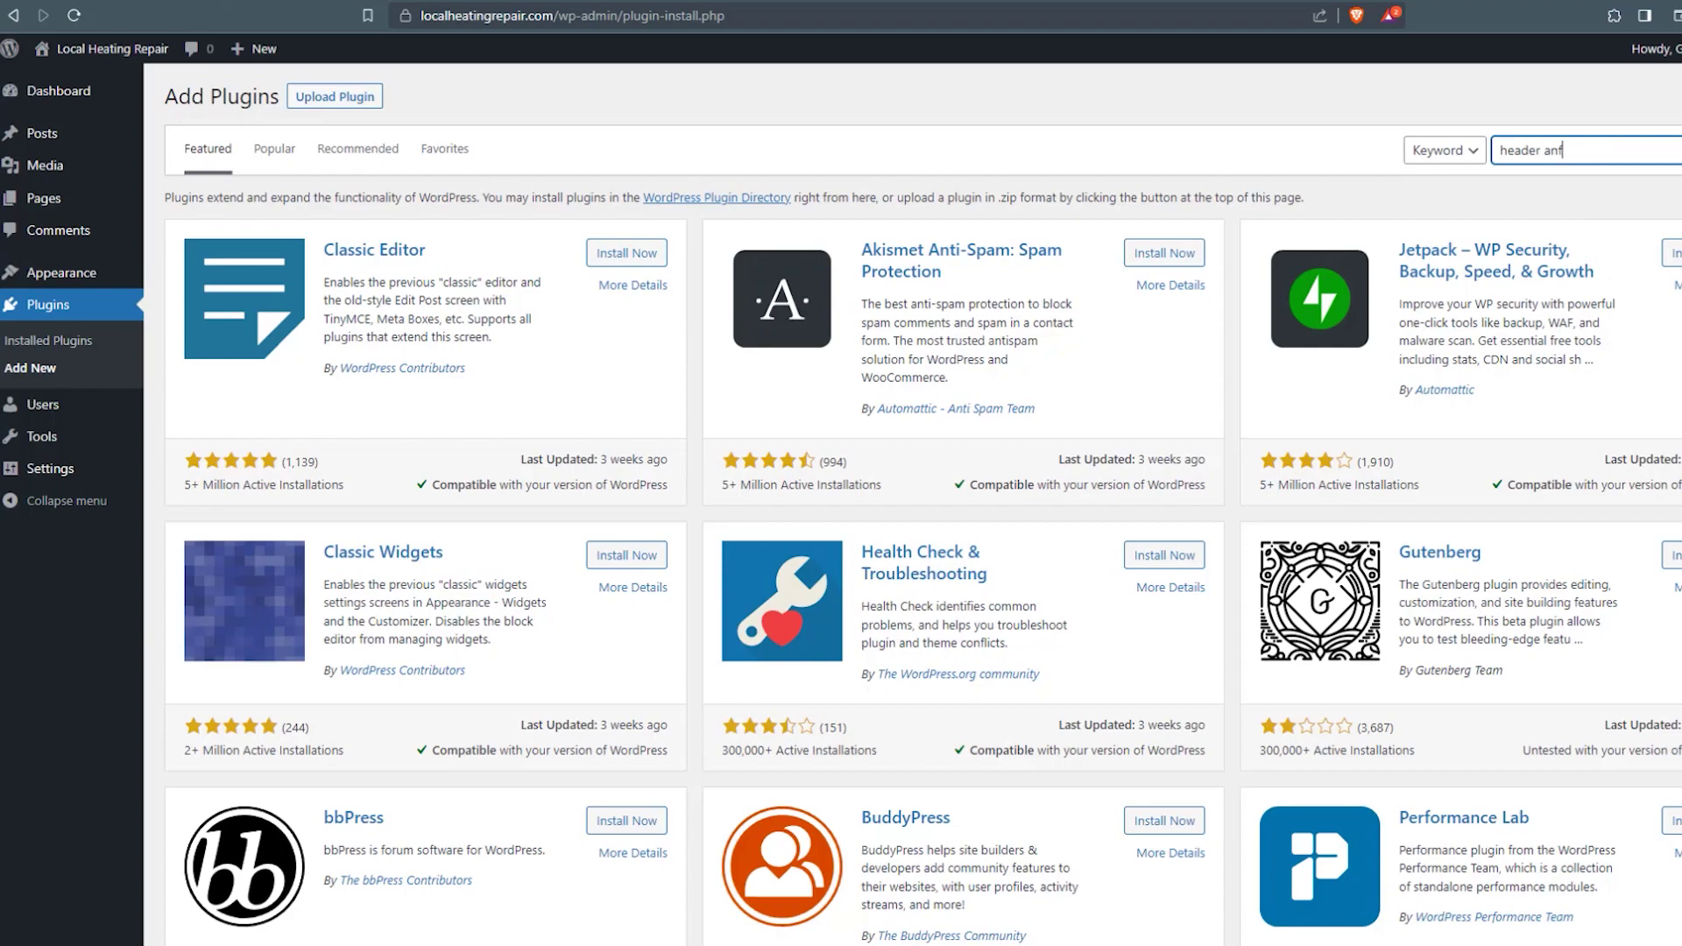
key(BackSpace)
text(d footer)
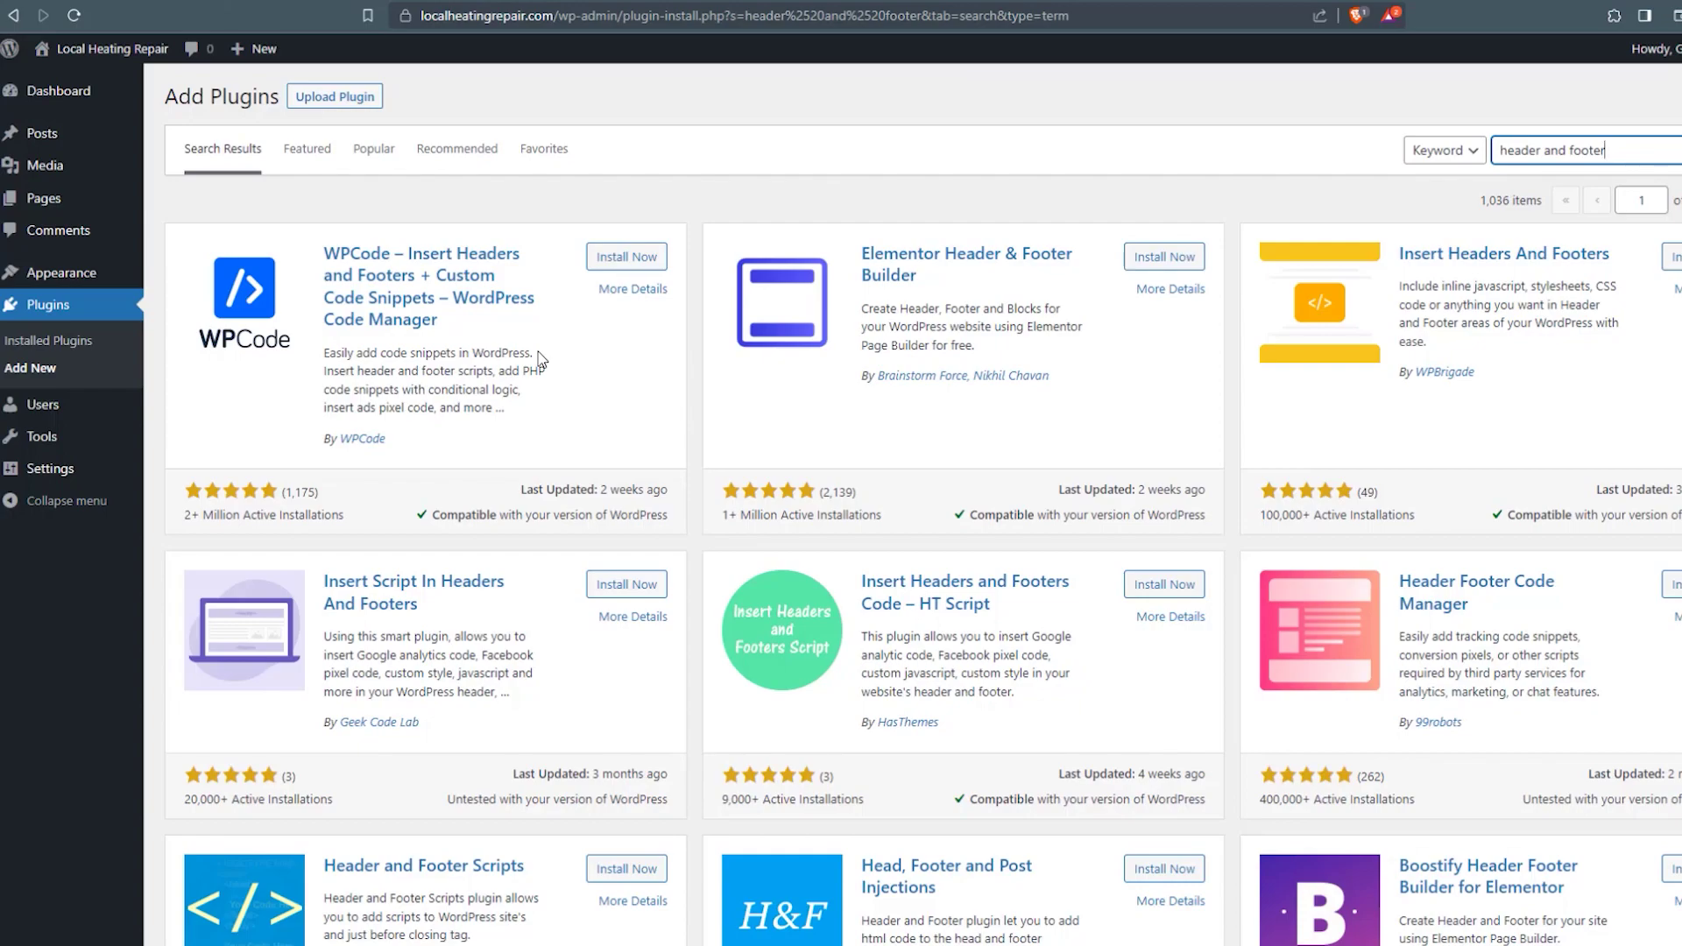
click(613, 261)
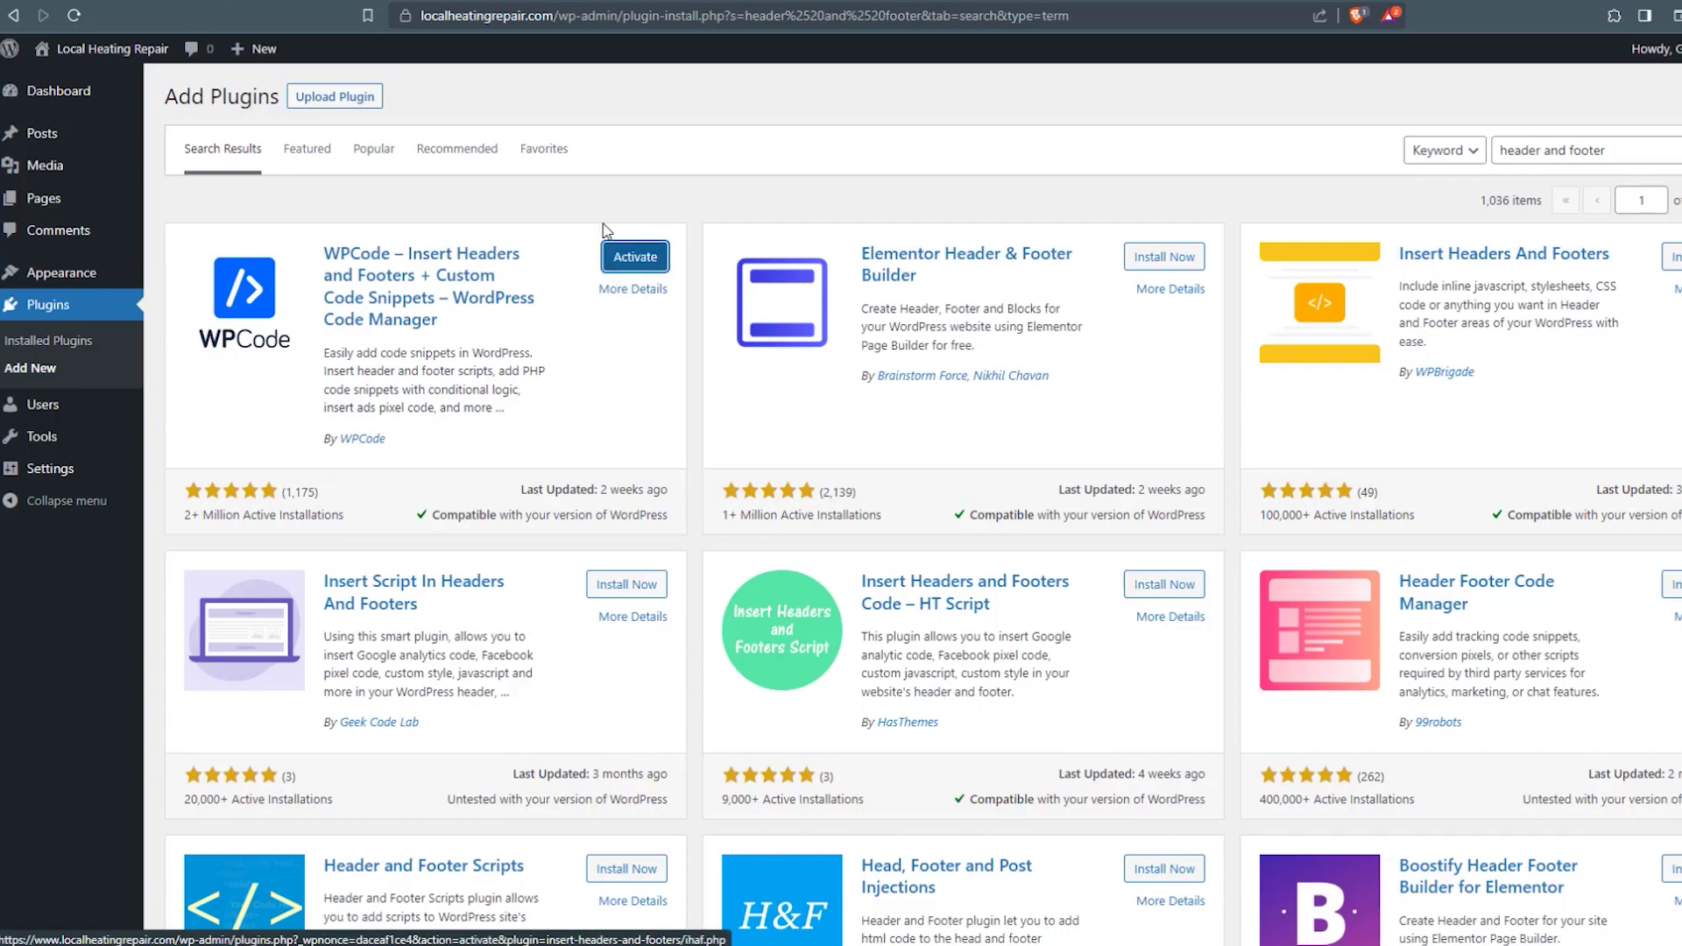
click(643, 263)
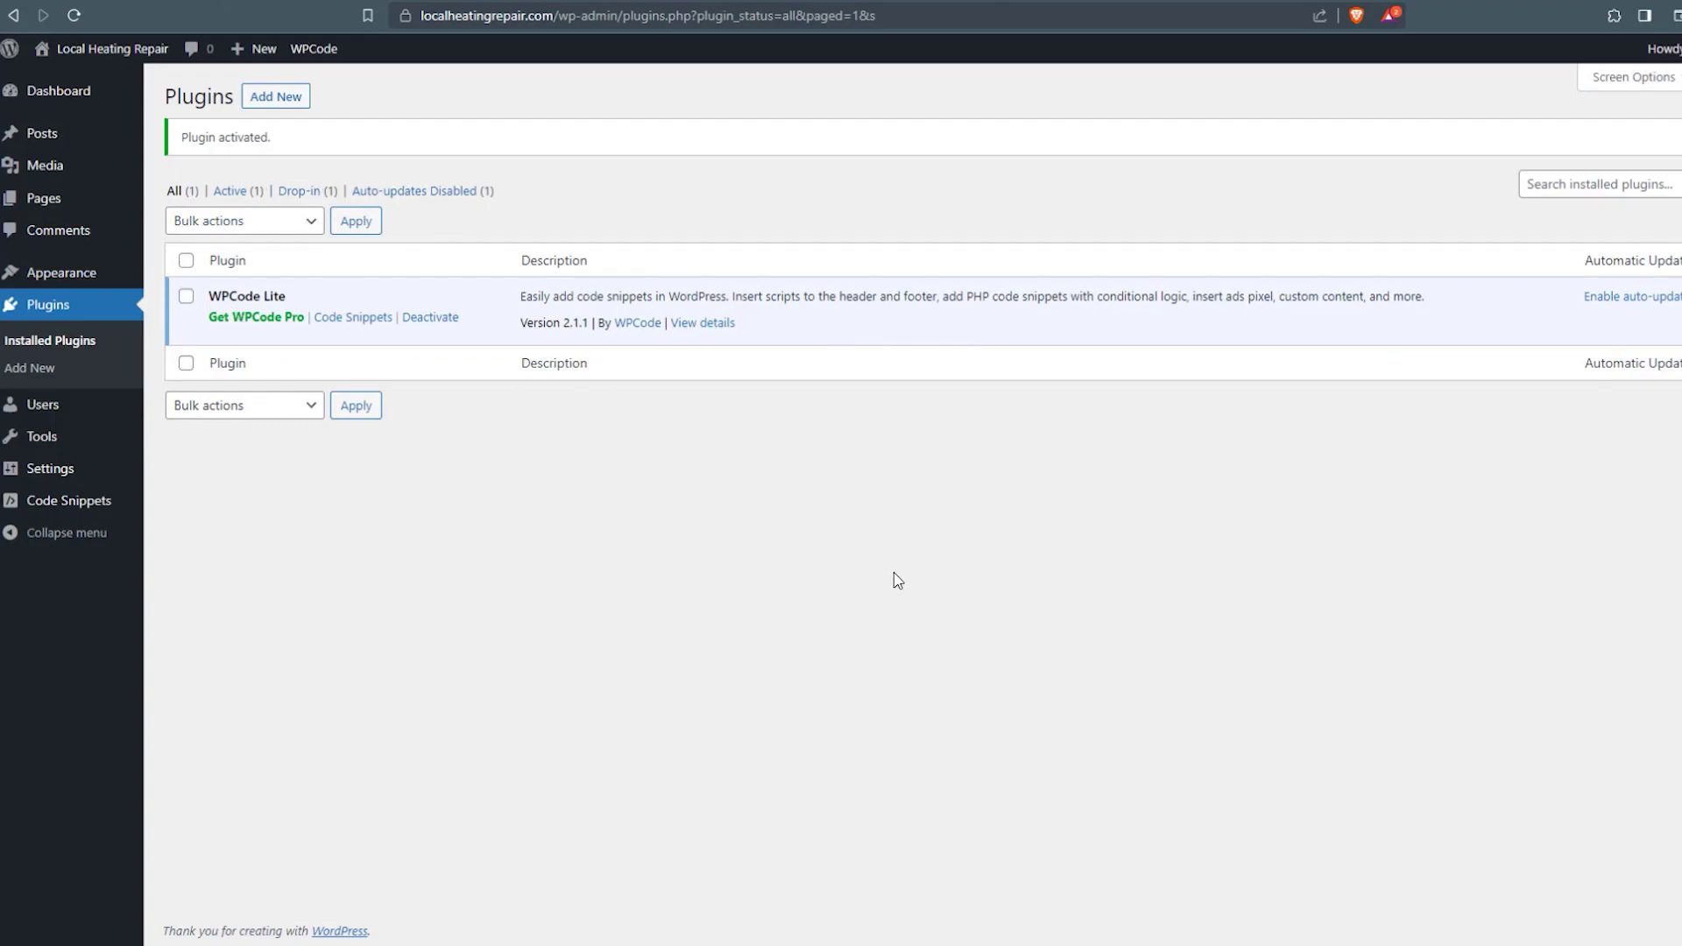
Paste the copied Google tag into the Header section of WPCode's Global Header and Footer settings, and save the settings.
click(353, 318)
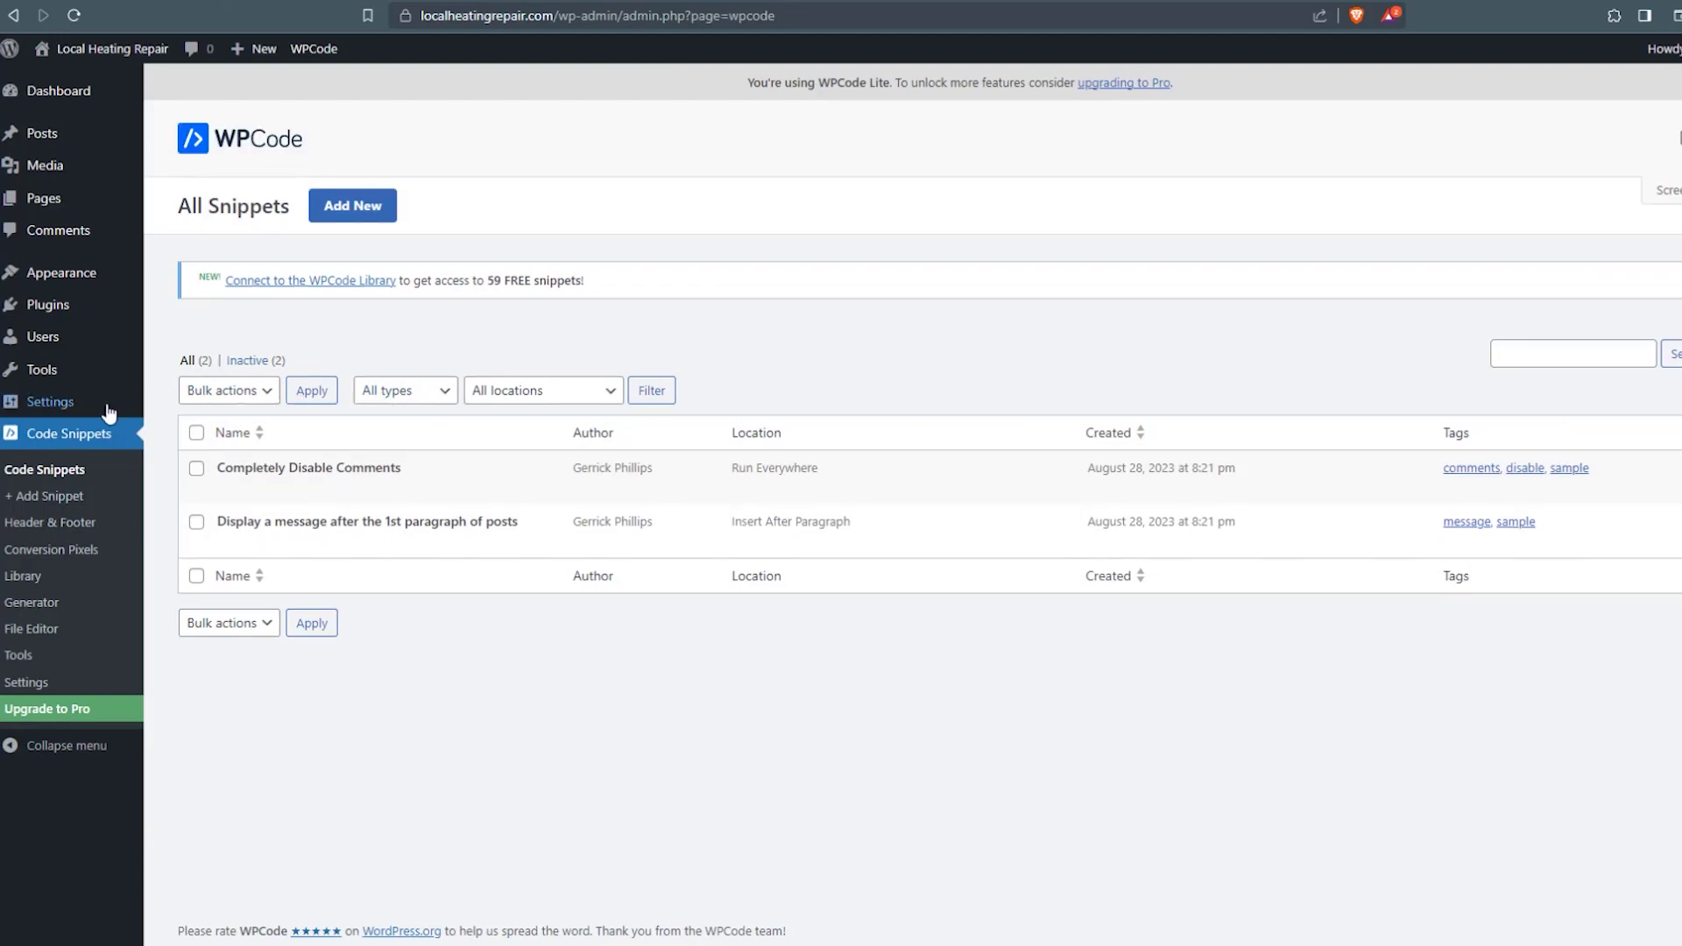
click(54, 528)
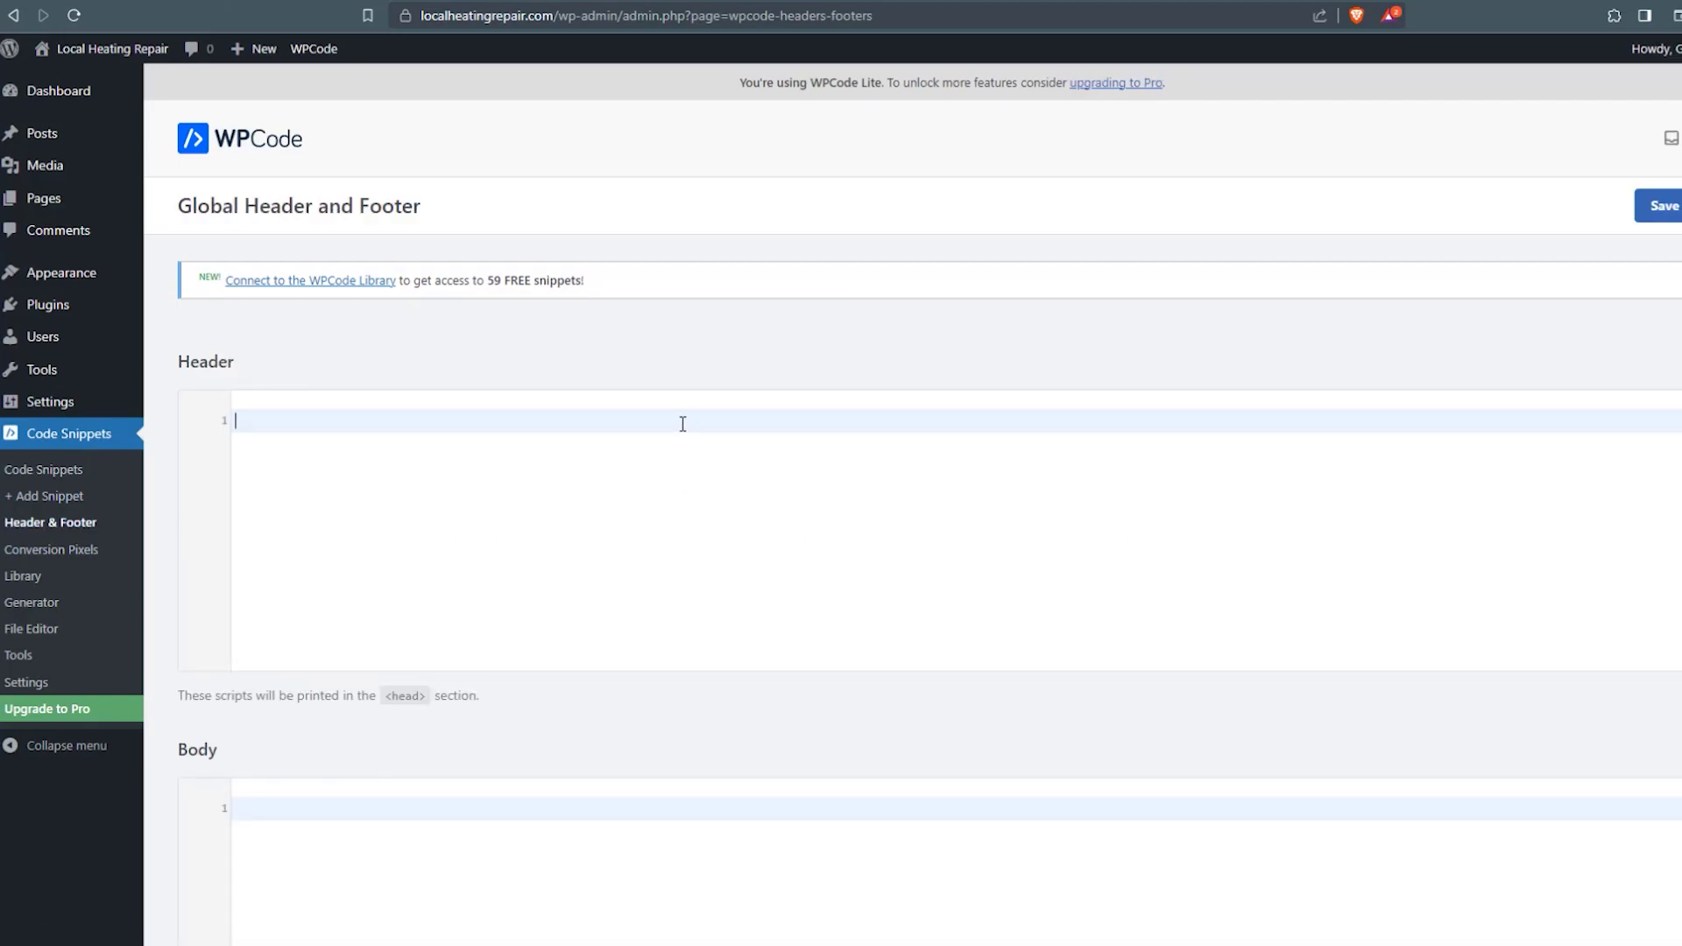
key(ctrl+v)
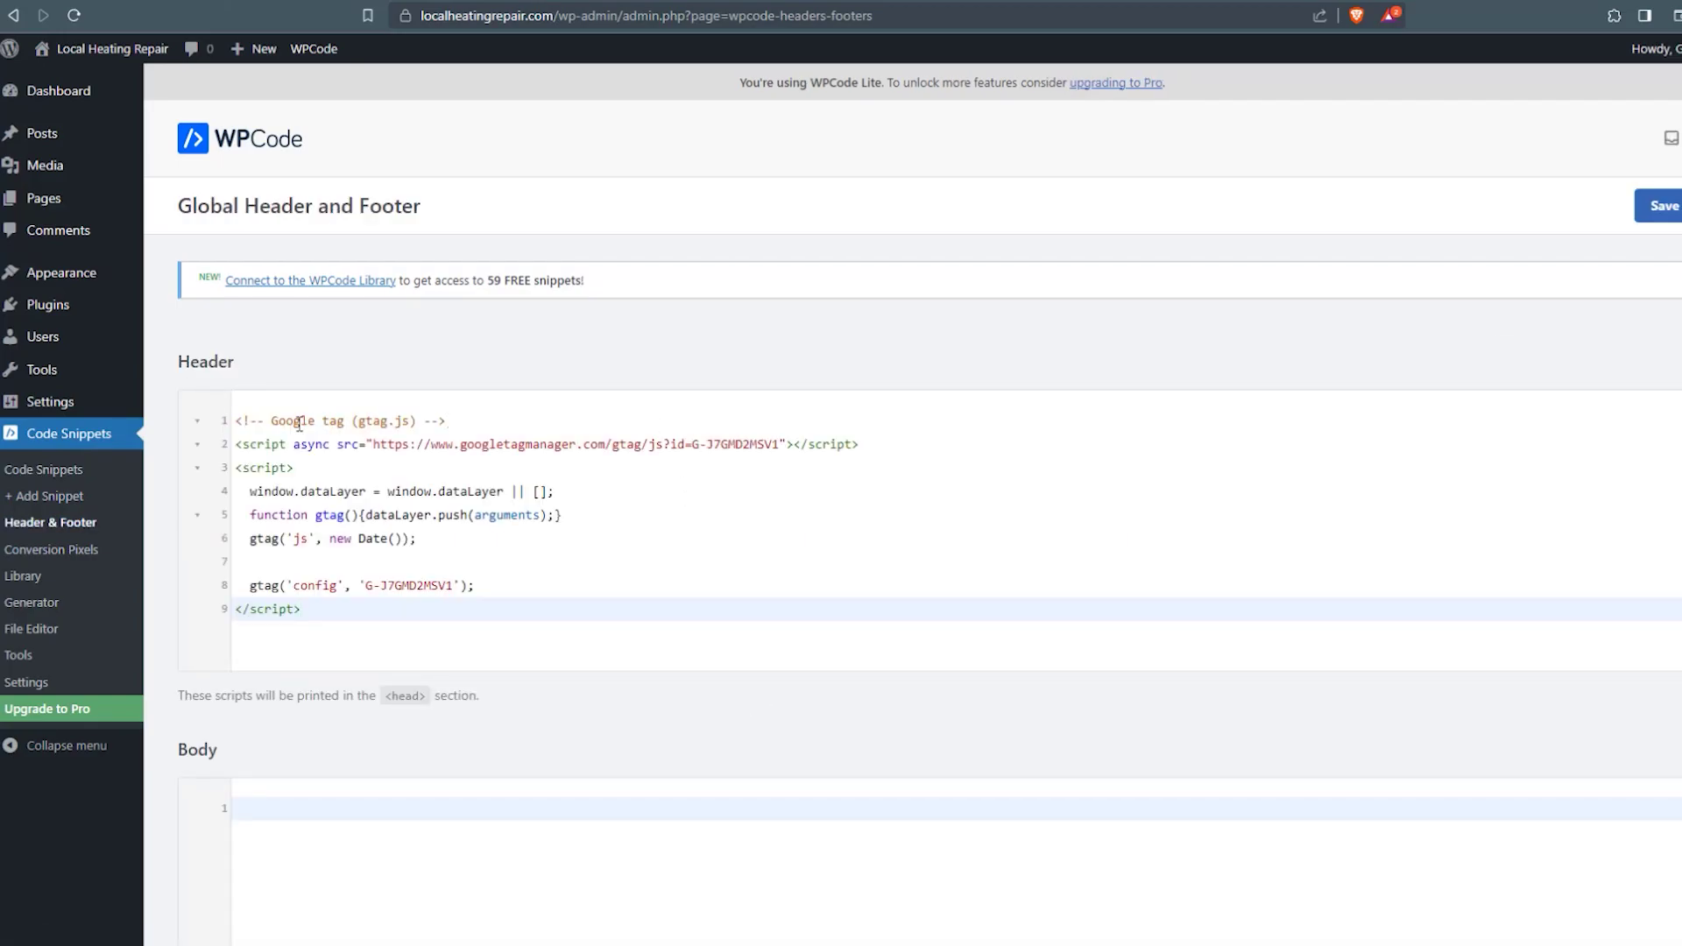
click(333, 2)
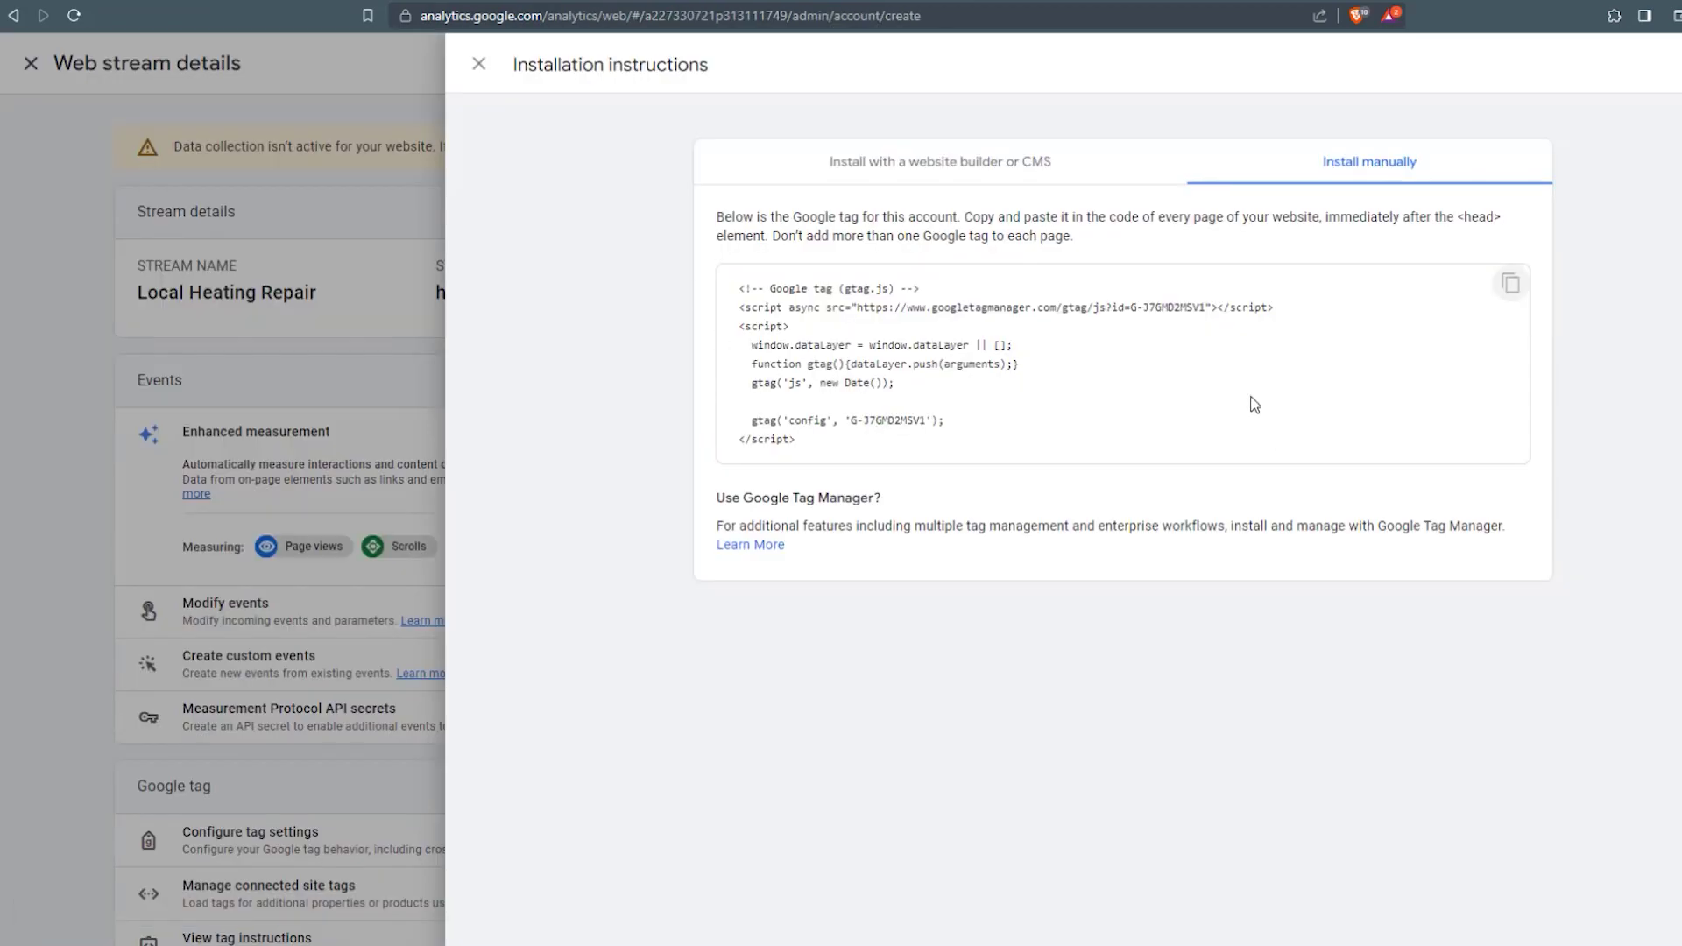
click(113, 4)
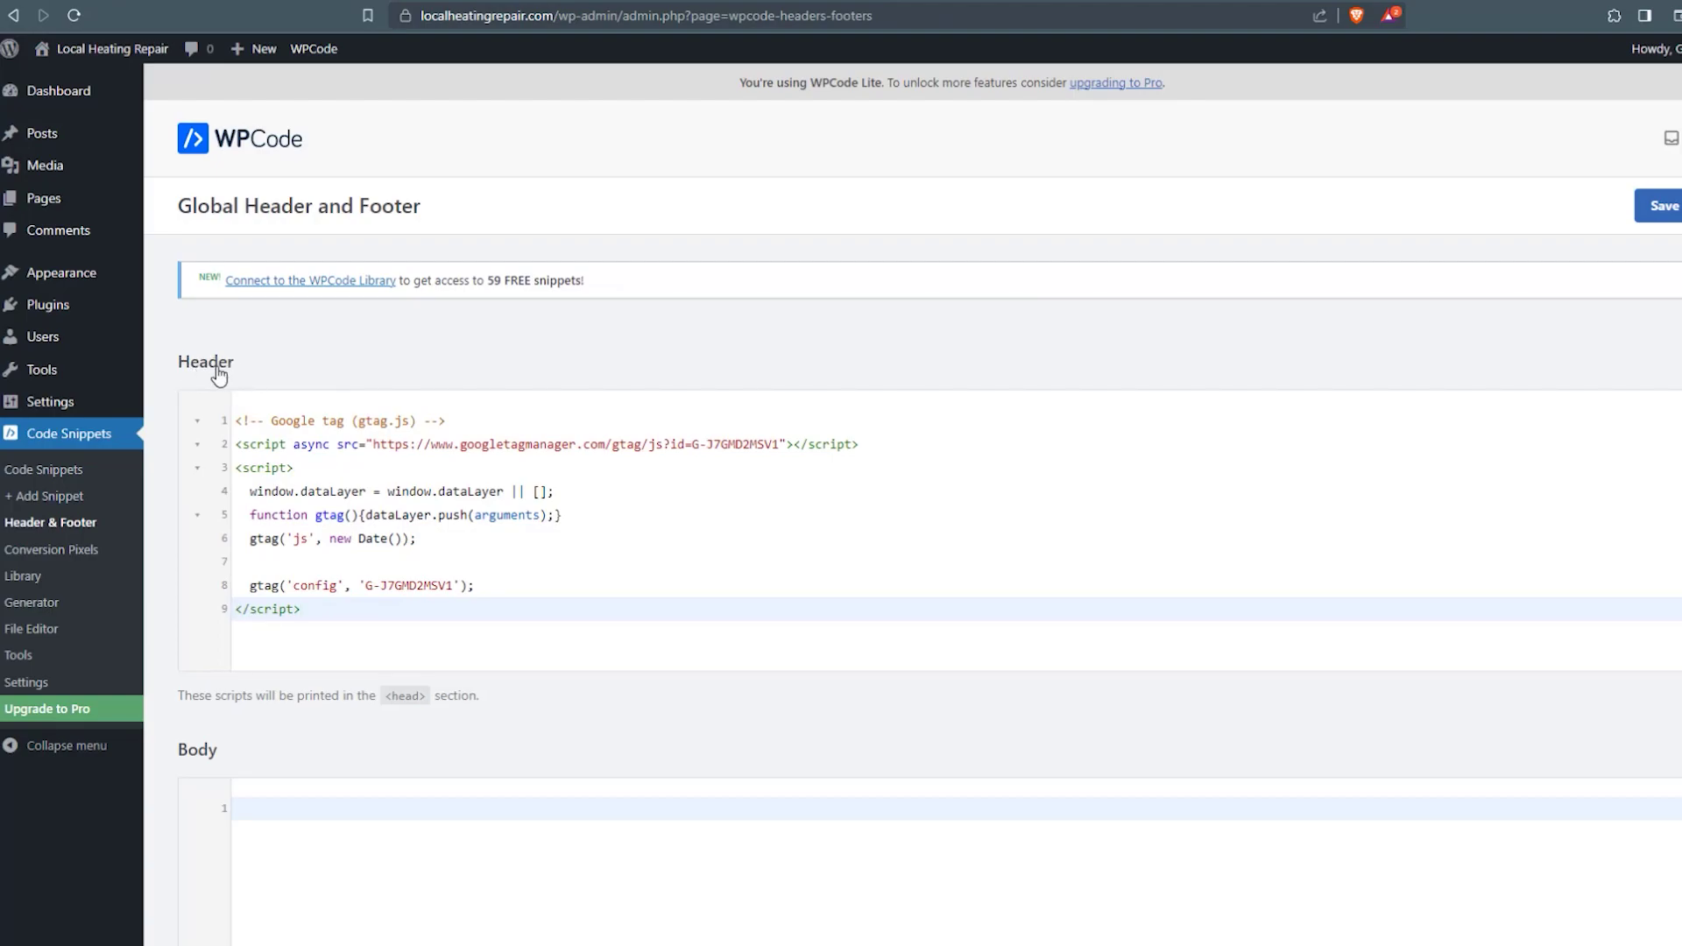
click(1658, 205)
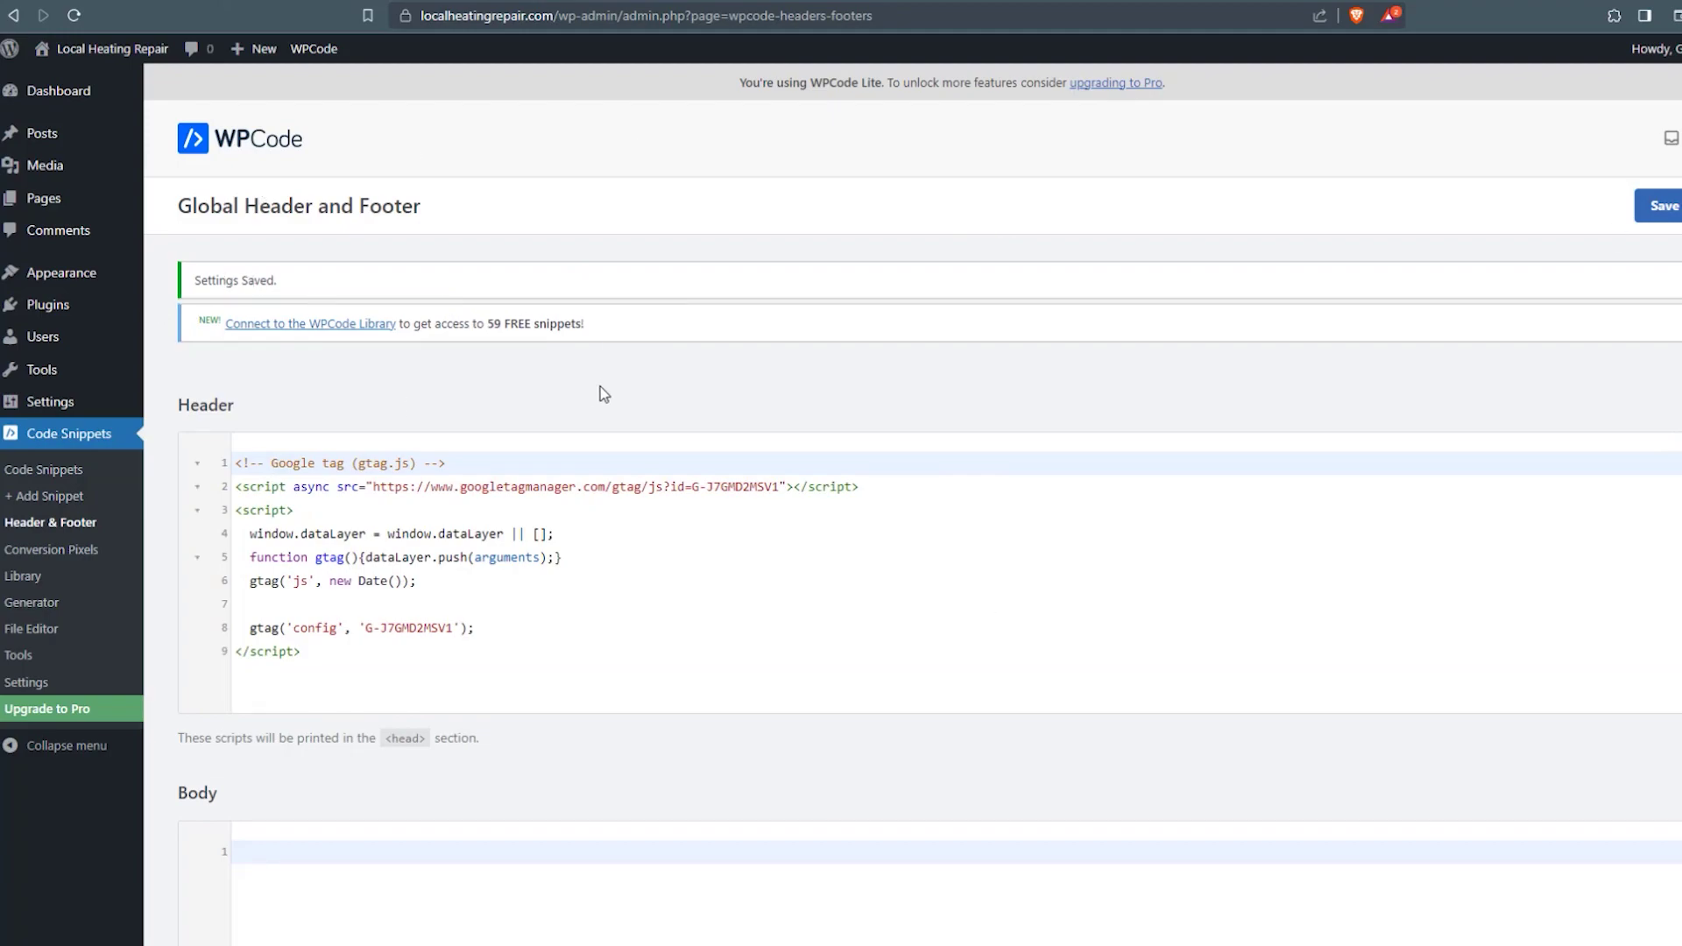
Back in Google Analytics, close the installation instructions and stream details, and complete the account setup through to Home.
click(278, 2)
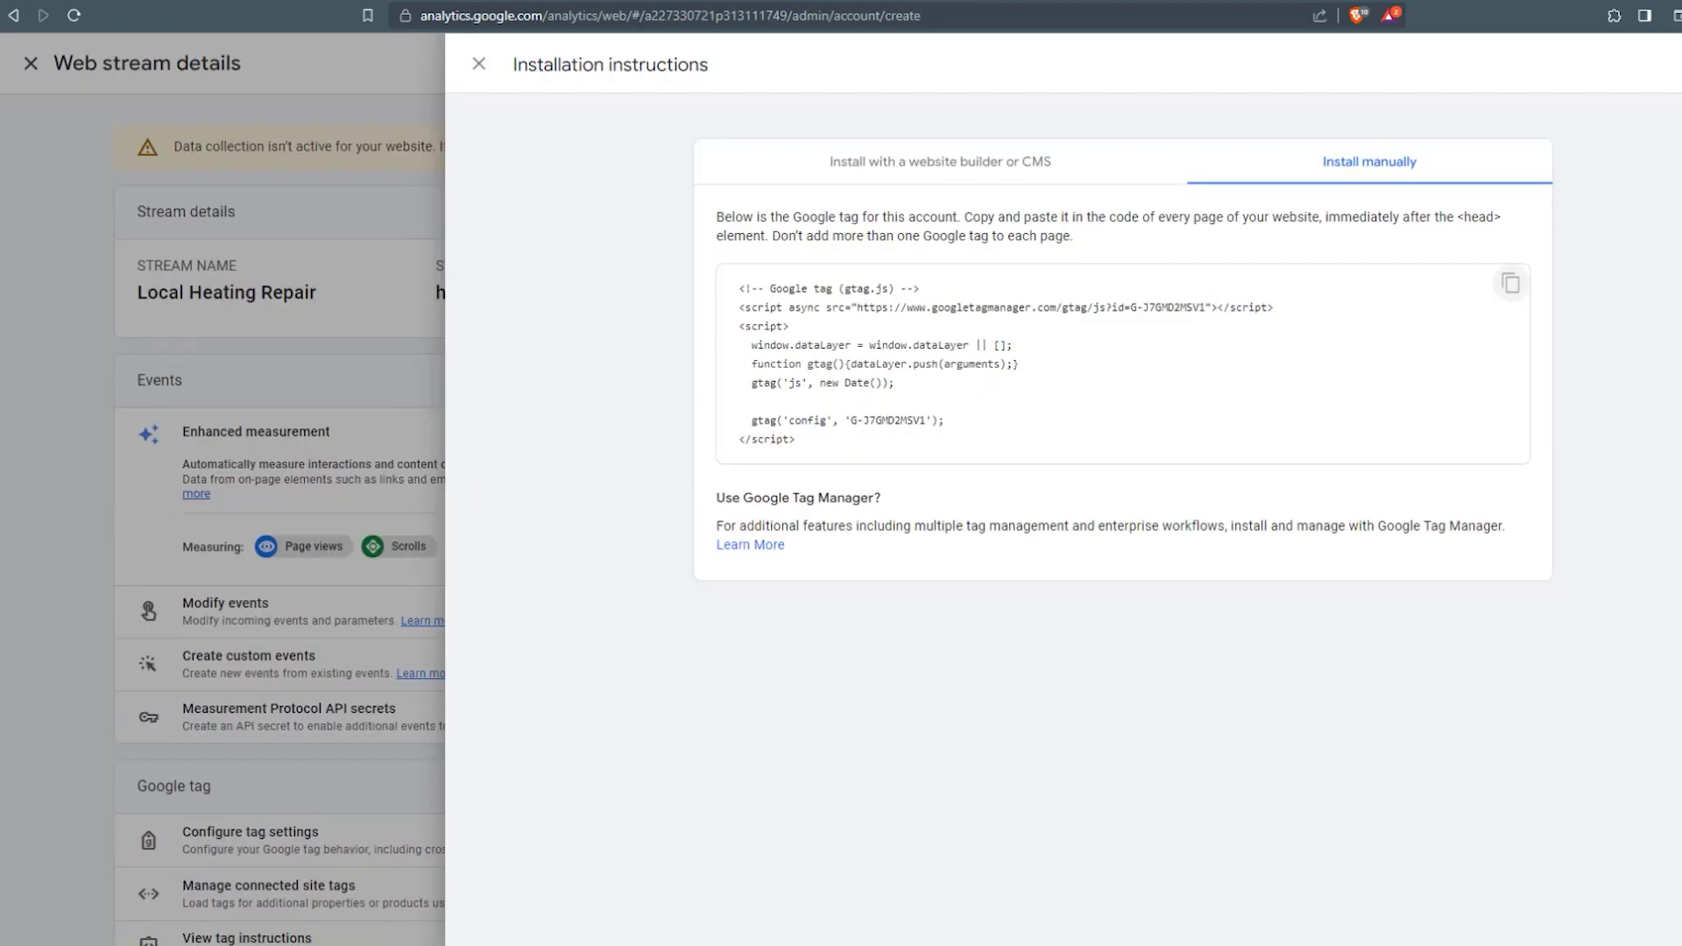
click(479, 64)
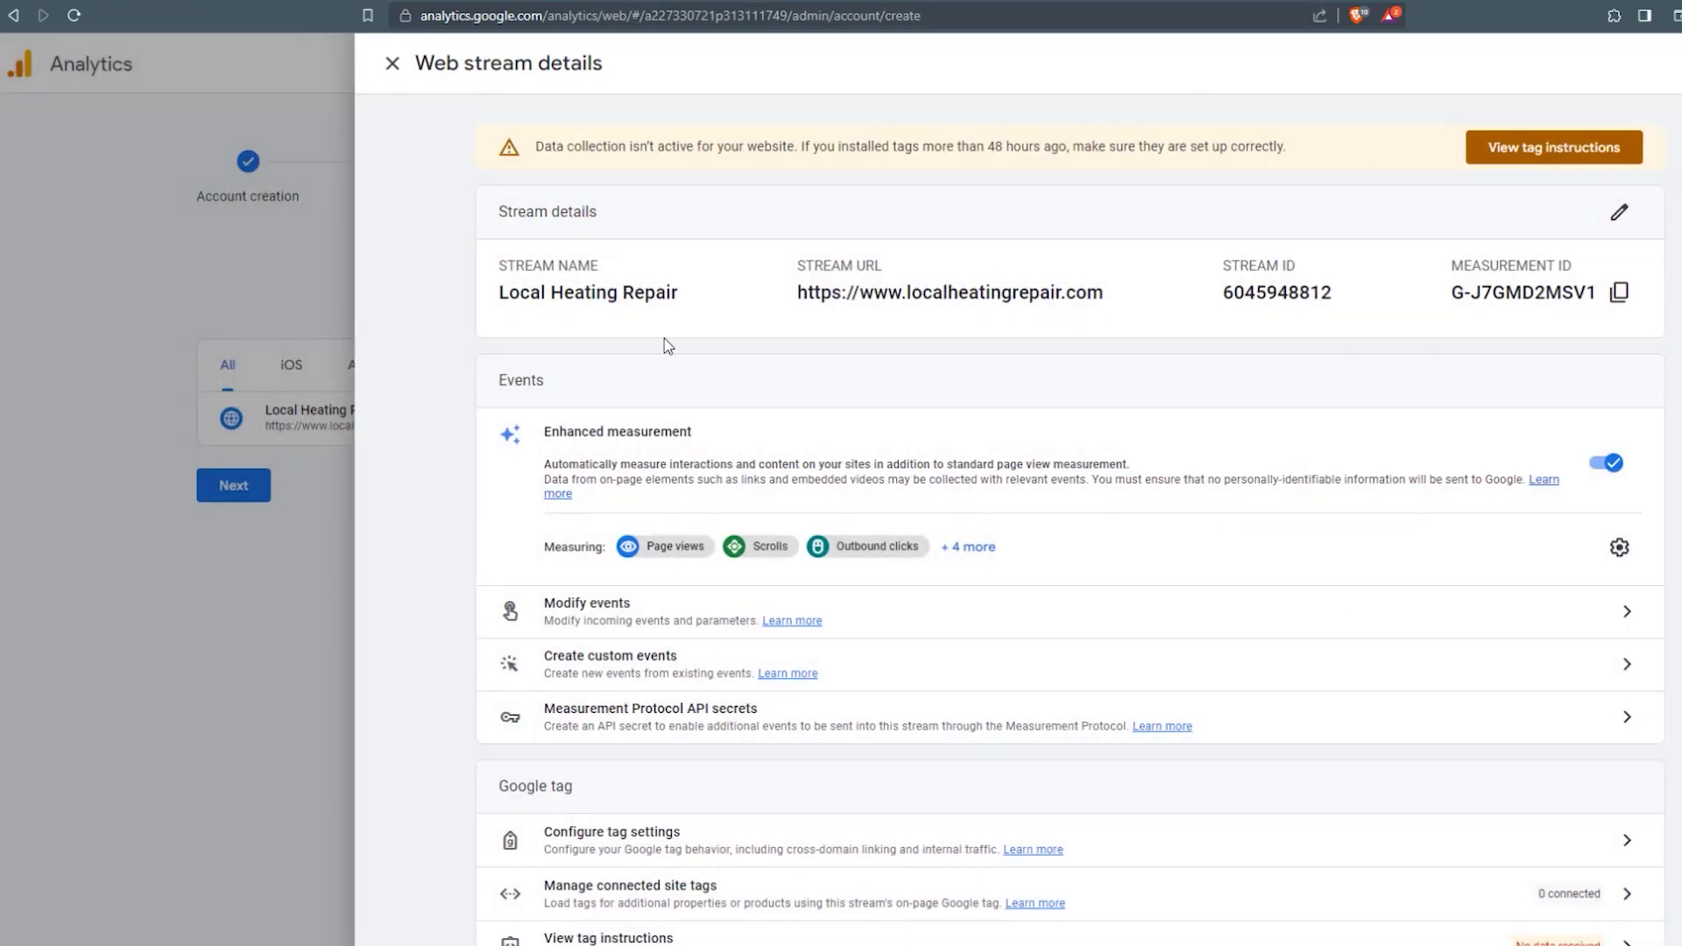
click(392, 63)
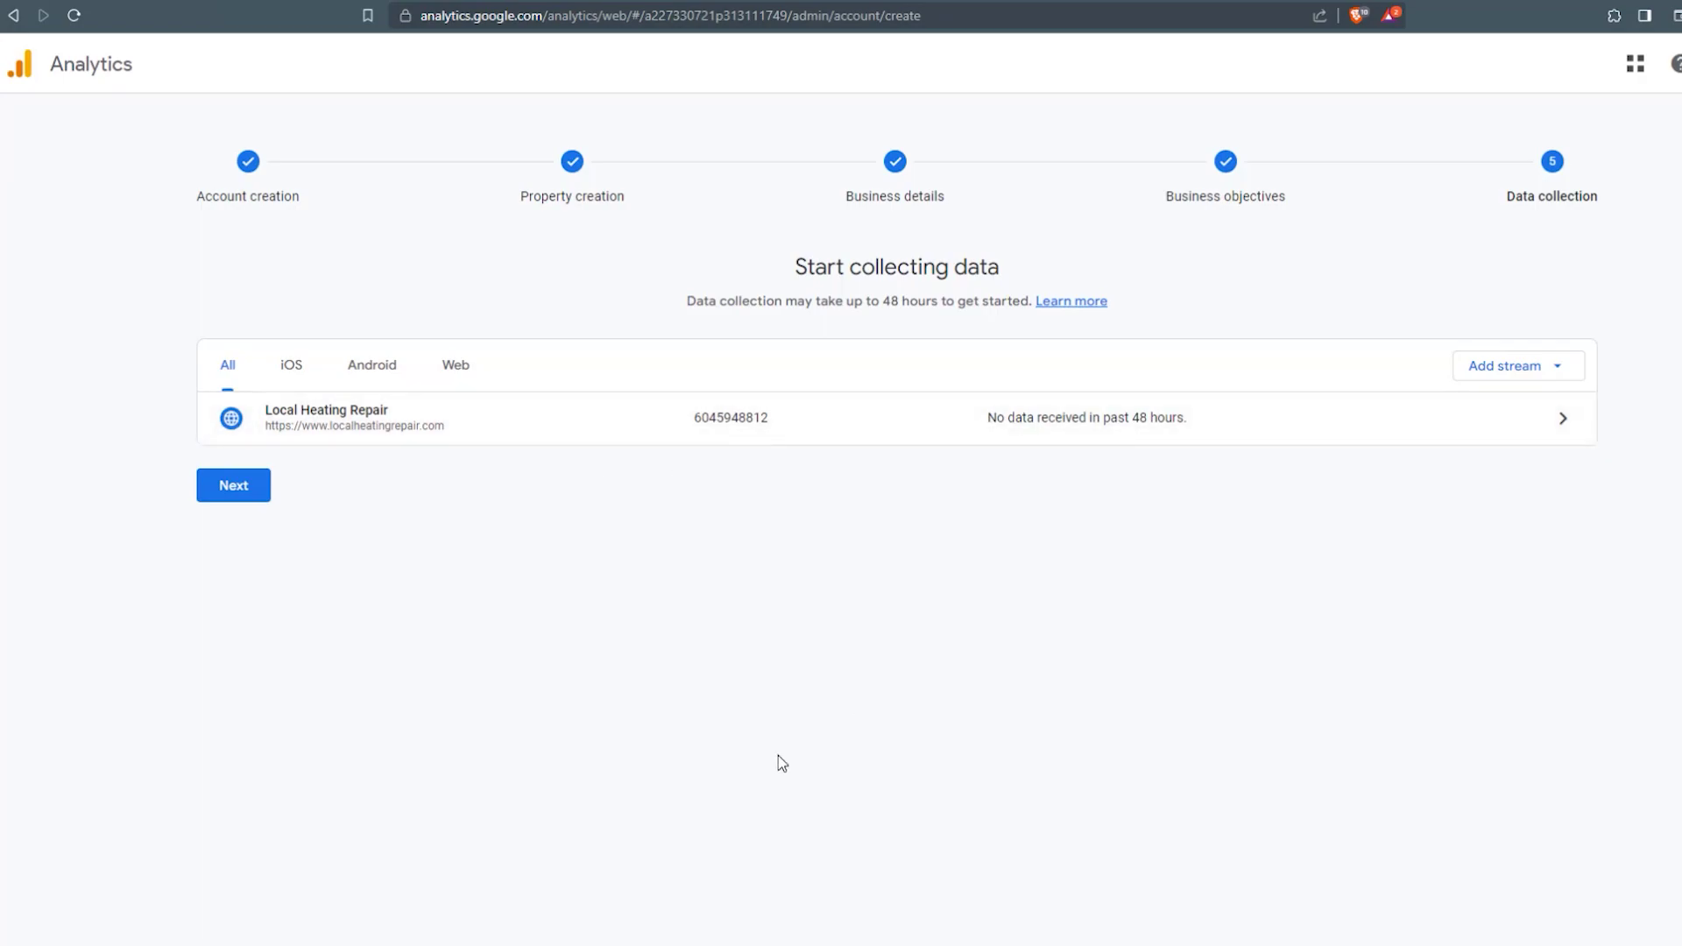
click(233, 485)
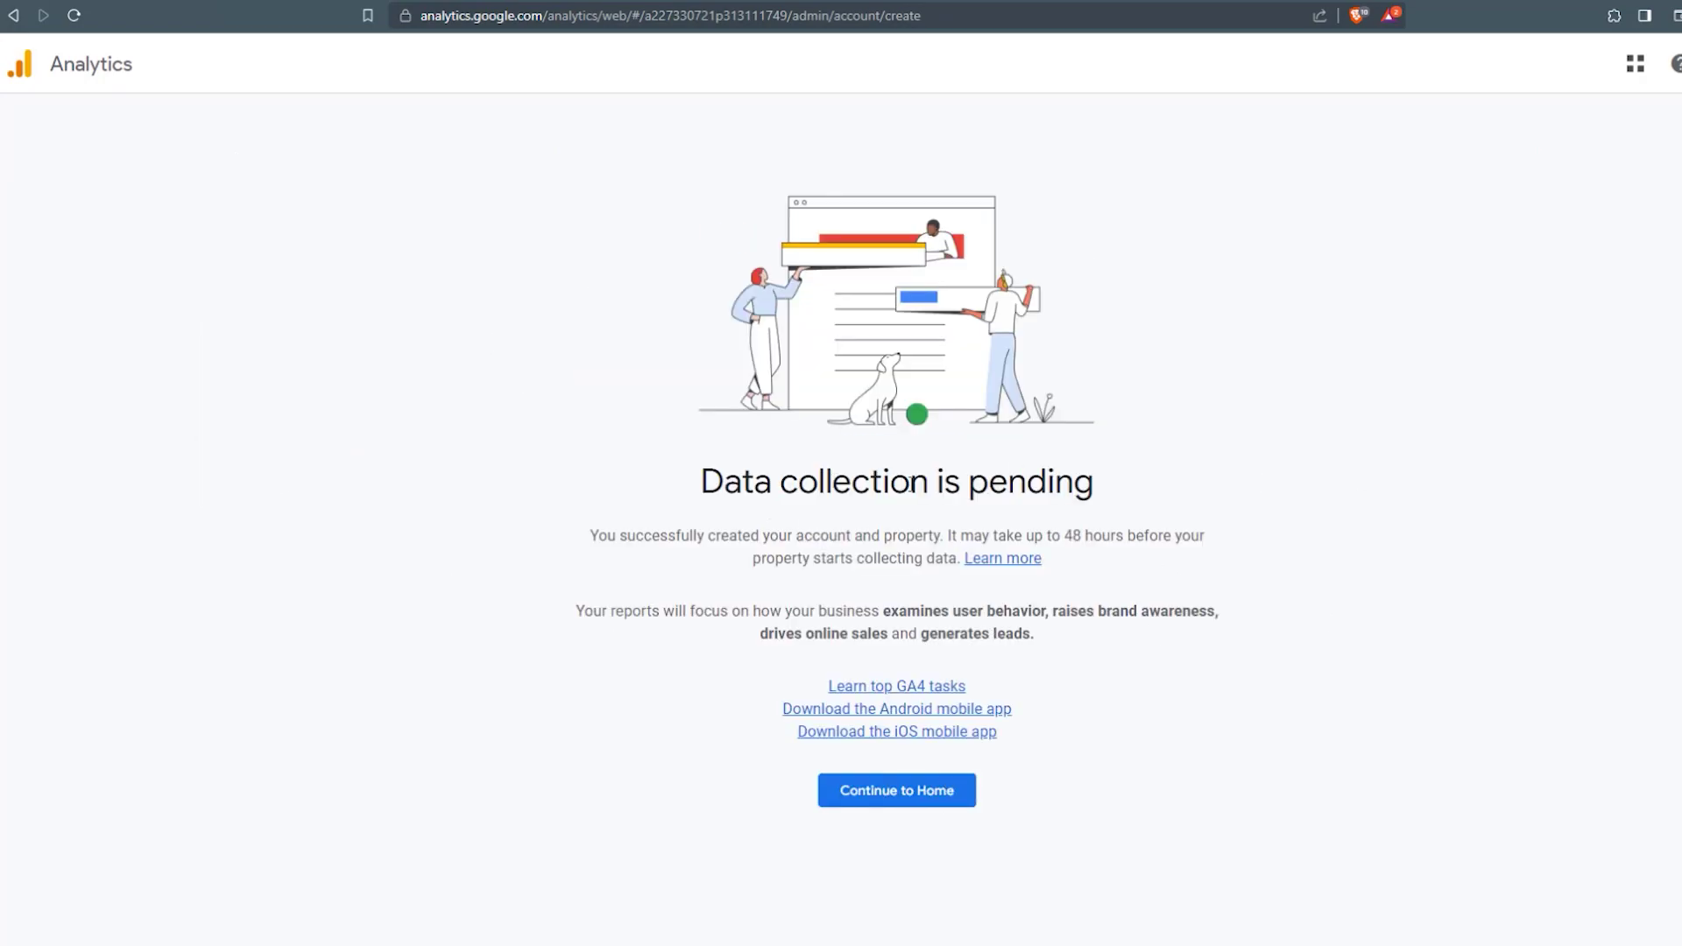
click(885, 793)
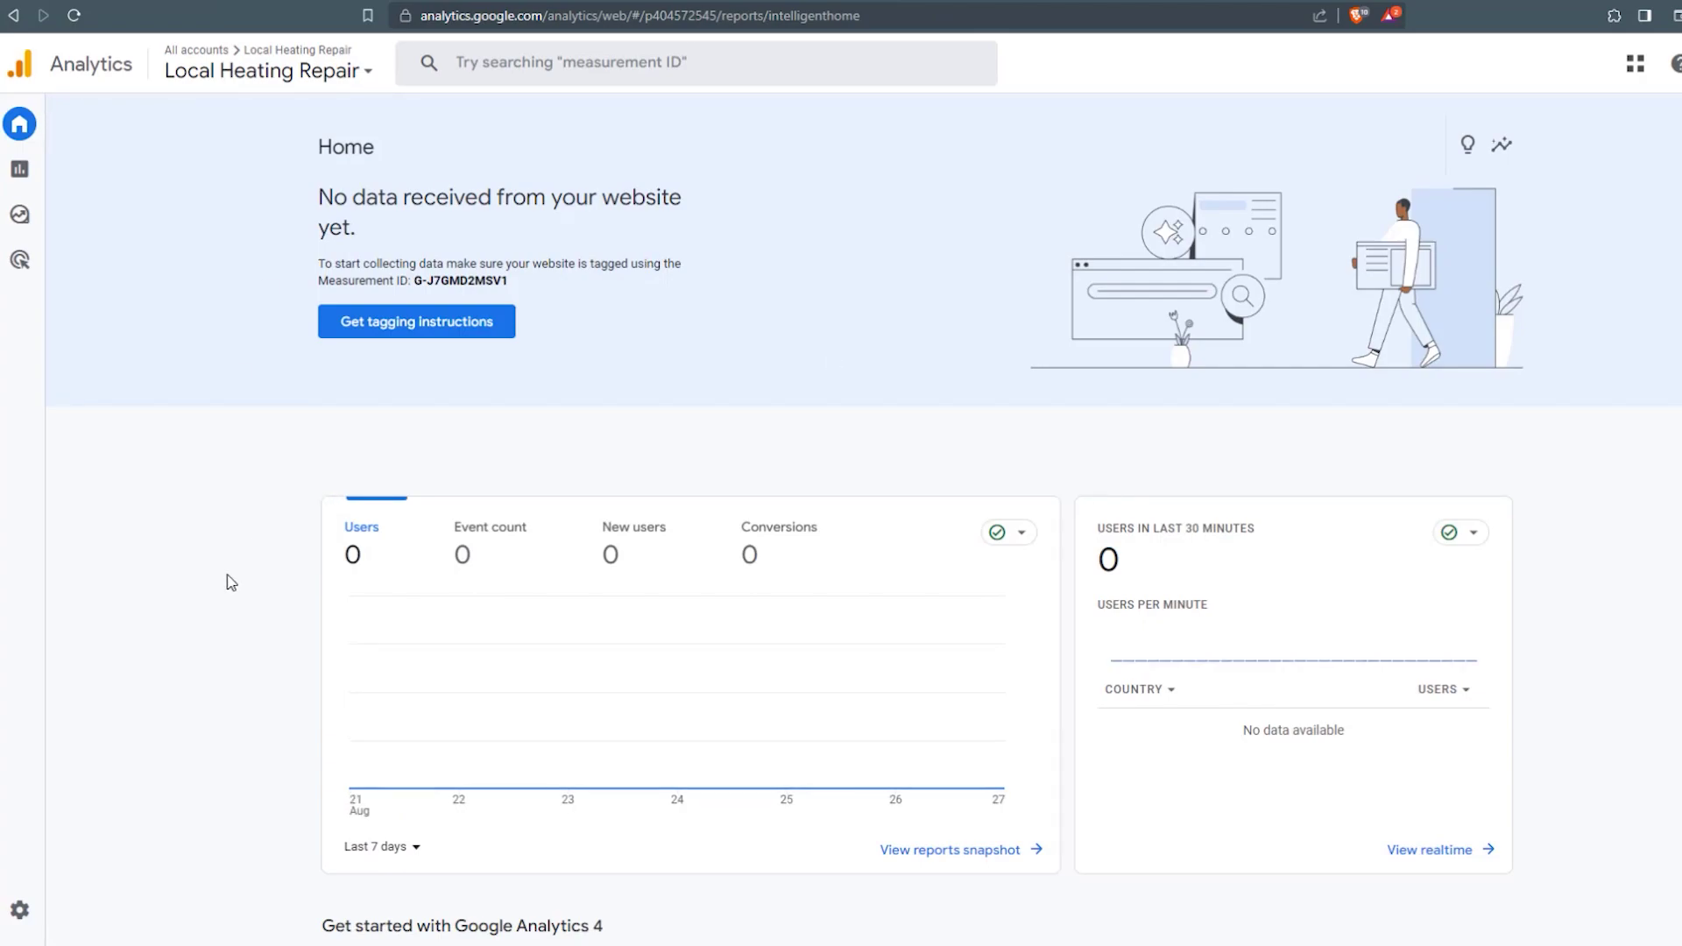
Open the Realtime overview report for the Local Heating Repair property.
mouse_move(22, 230)
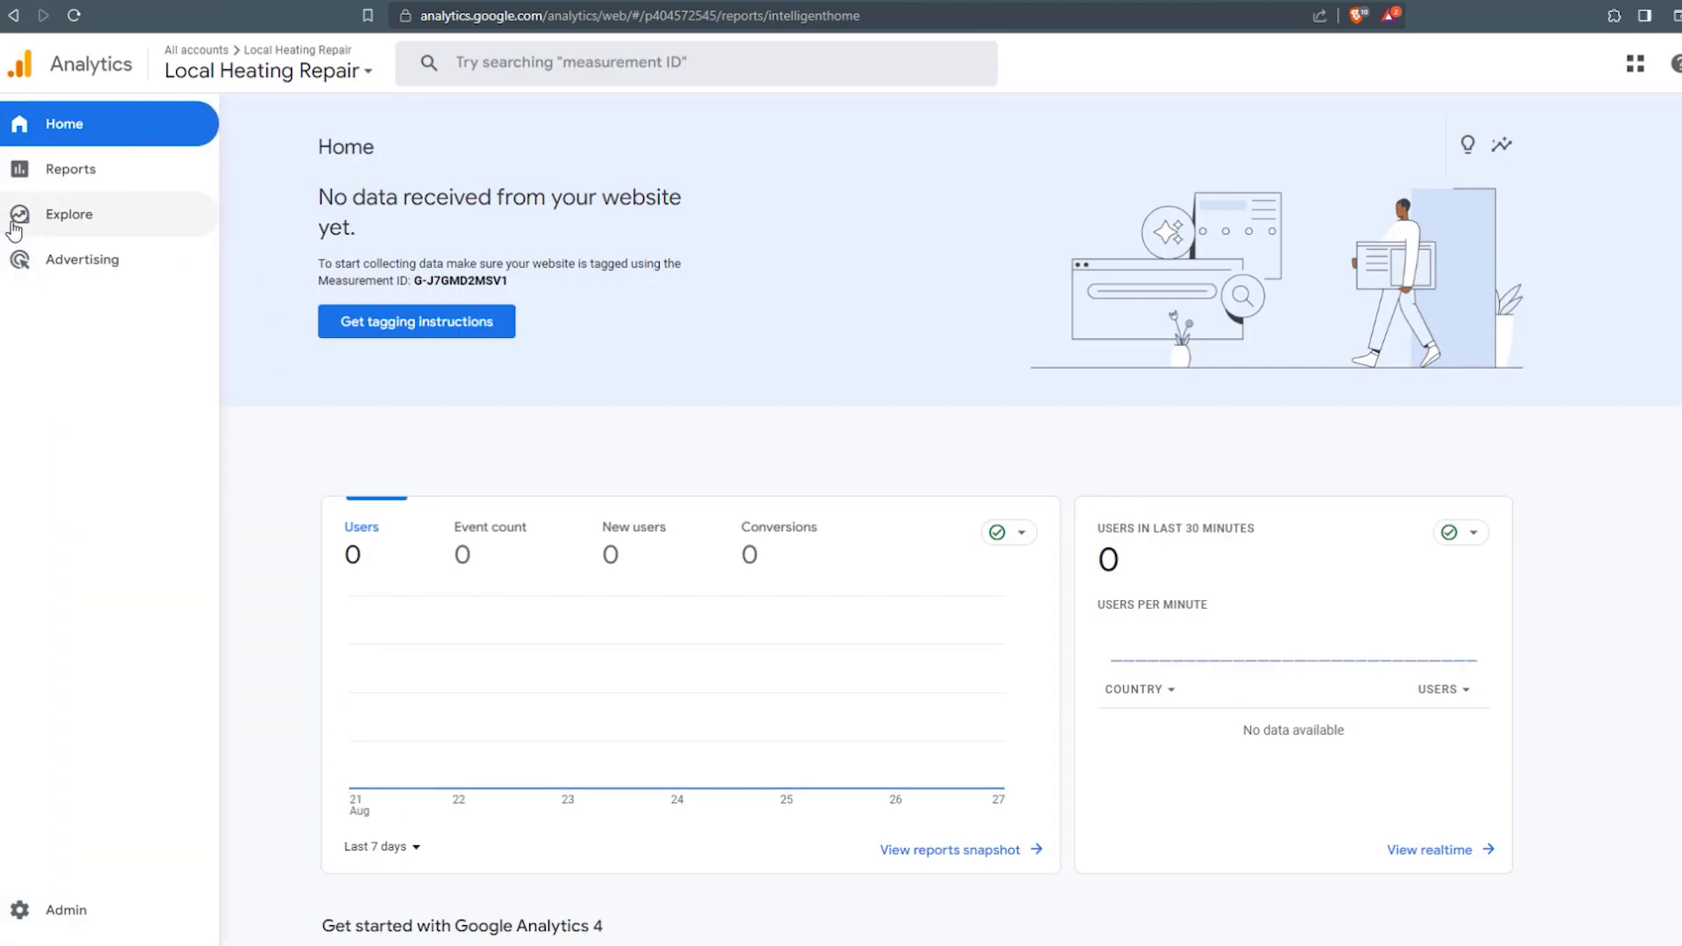
click(87, 169)
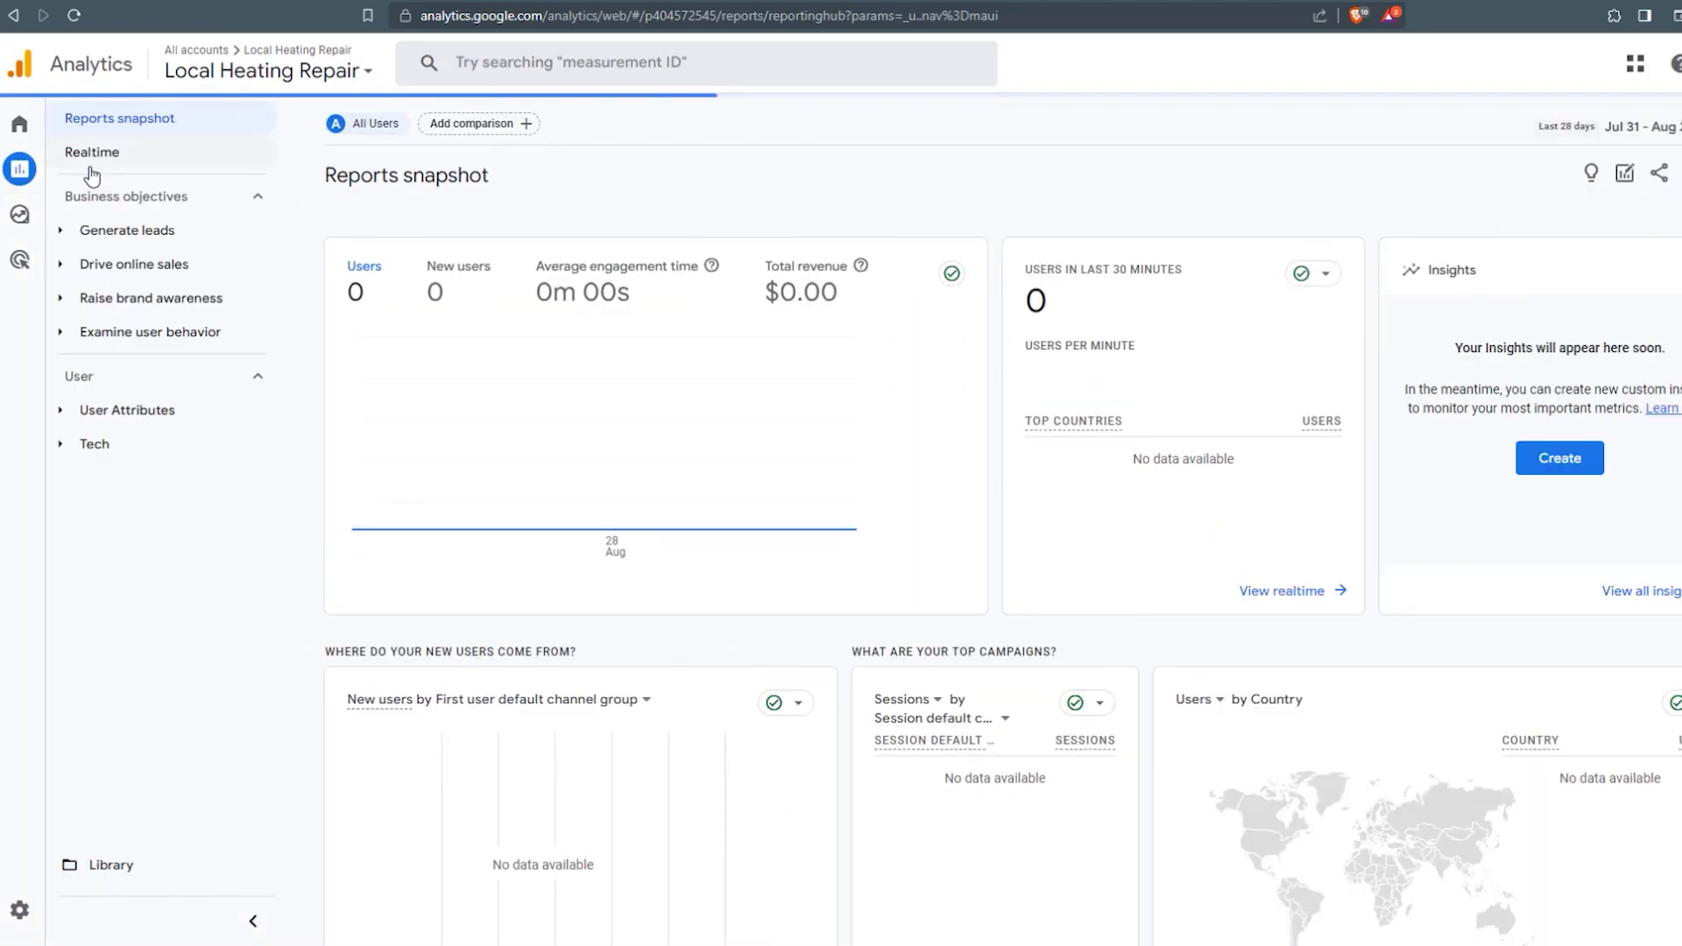
click(97, 158)
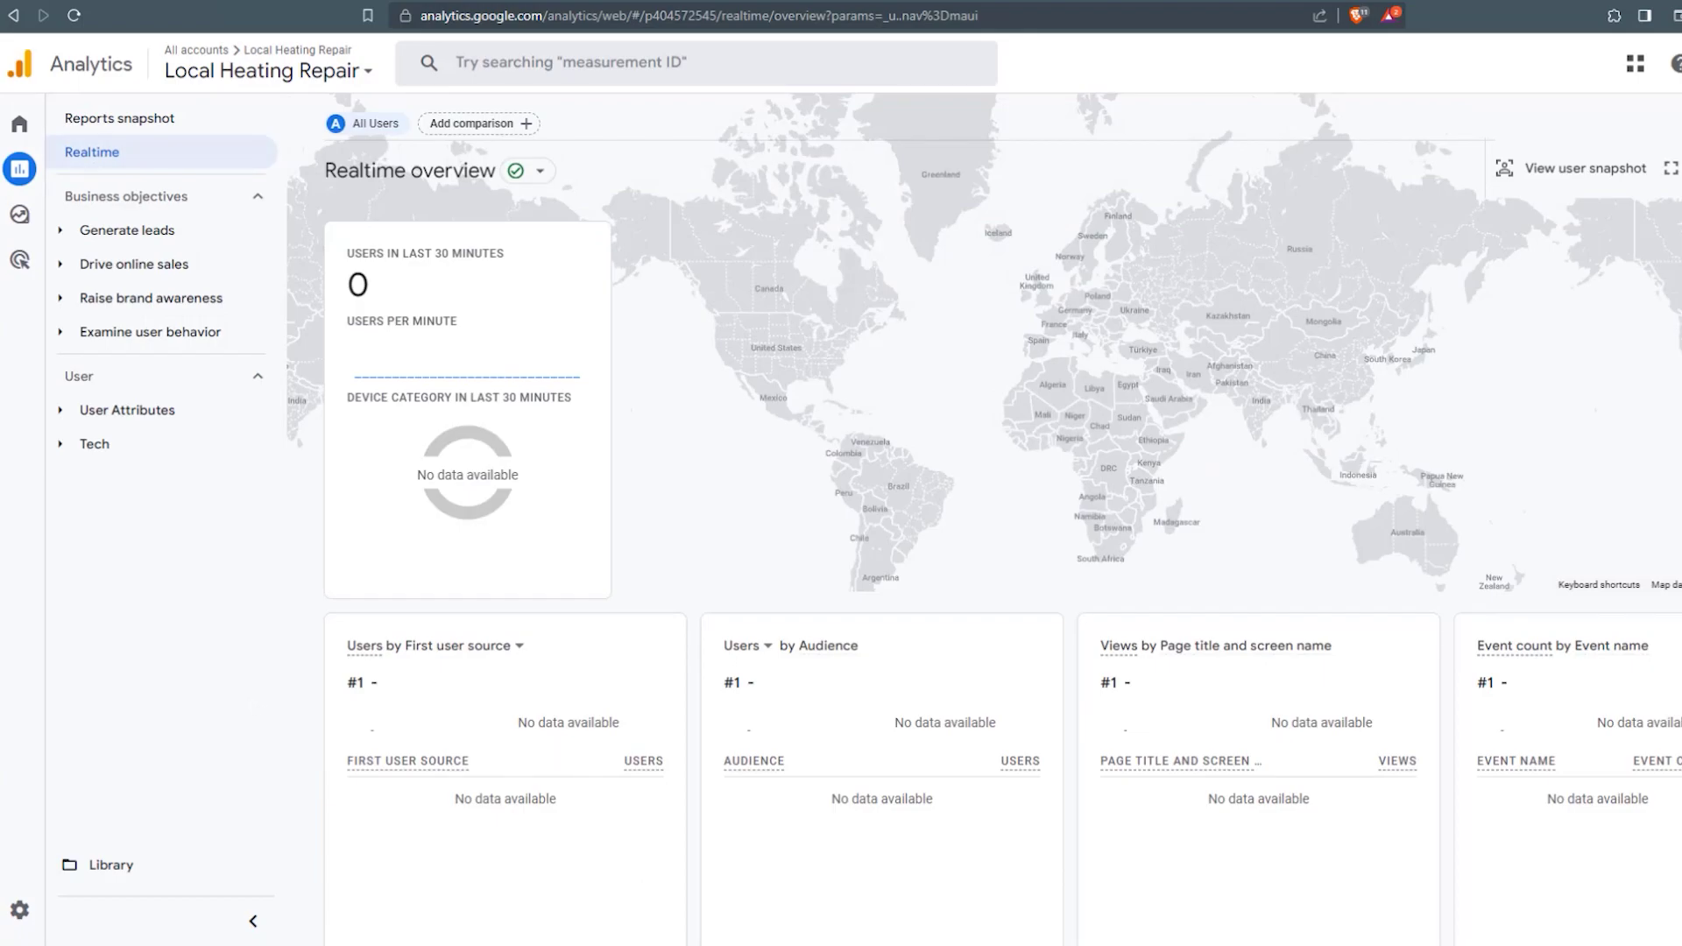
From the WordPress admin, open the live Local Heating Repair site in a new browser tab and switch to it.
click(121, 0)
mouse_move(79, 54)
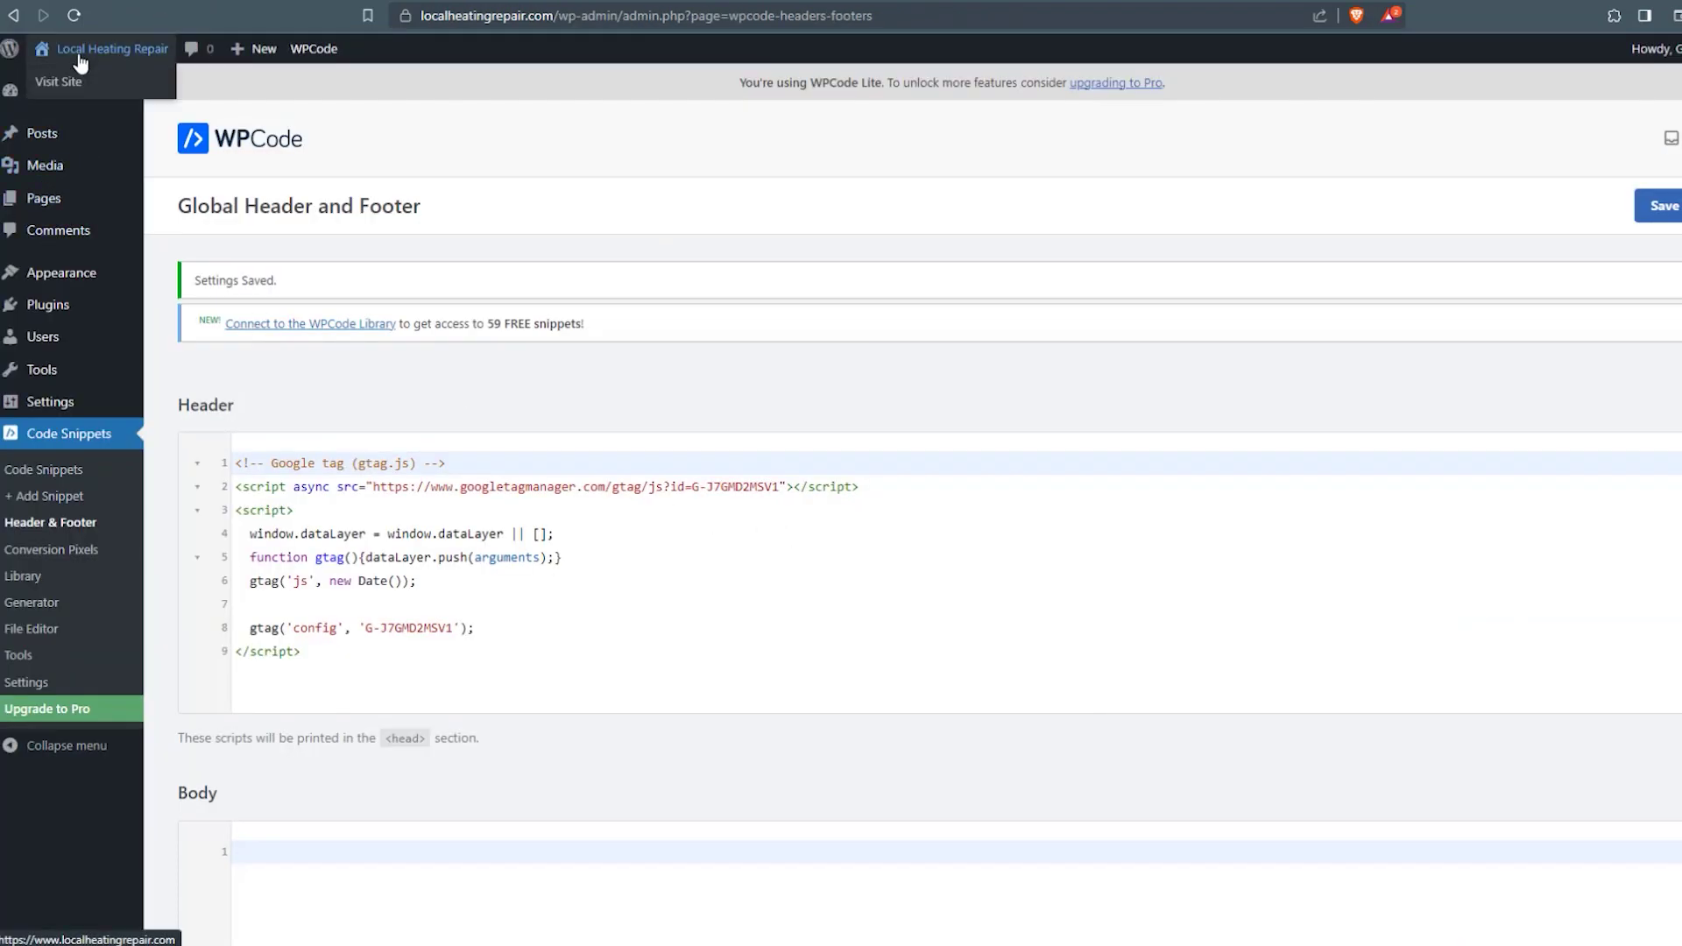
right_click(77, 88)
click(114, 101)
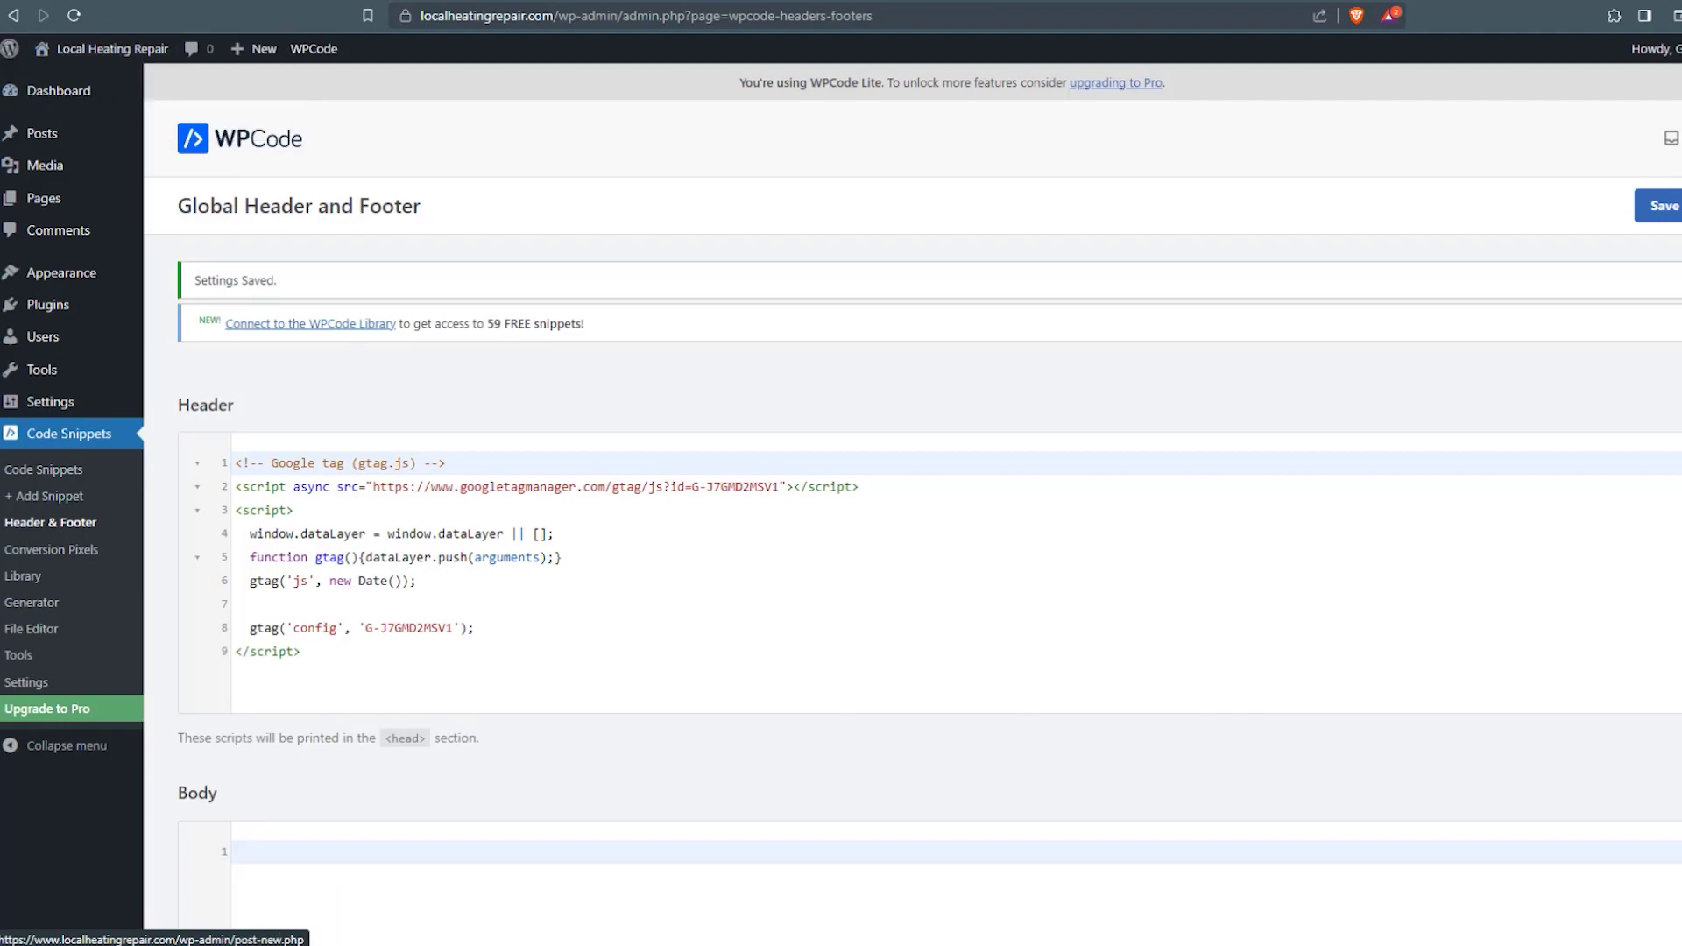
click(285, 0)
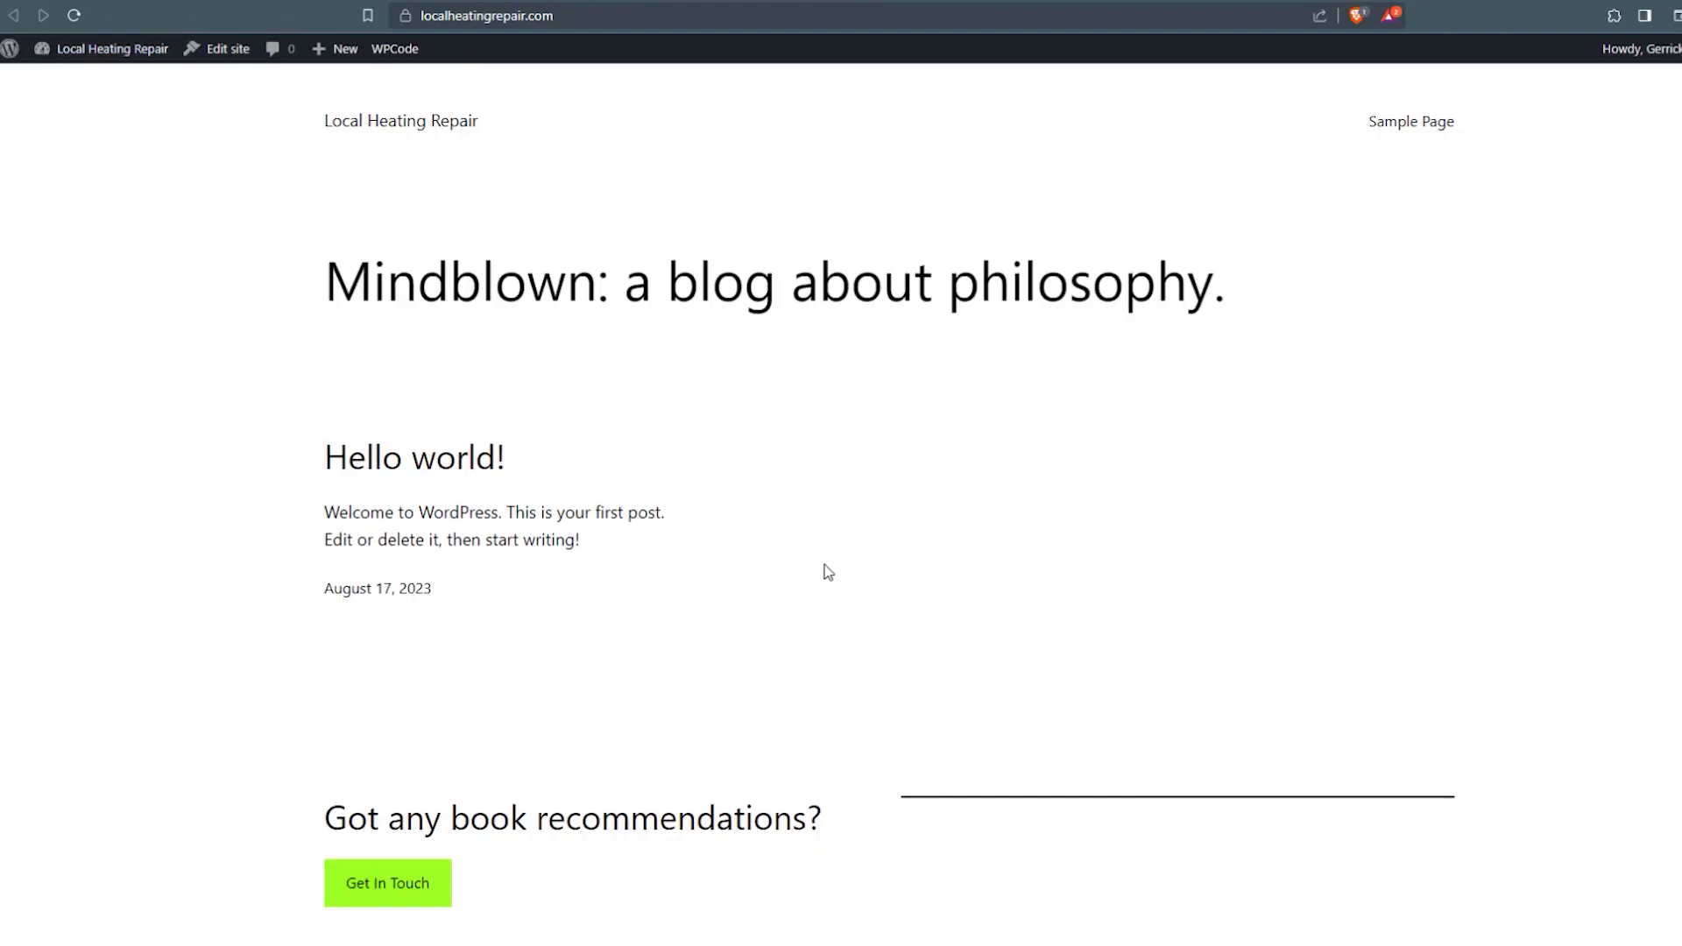